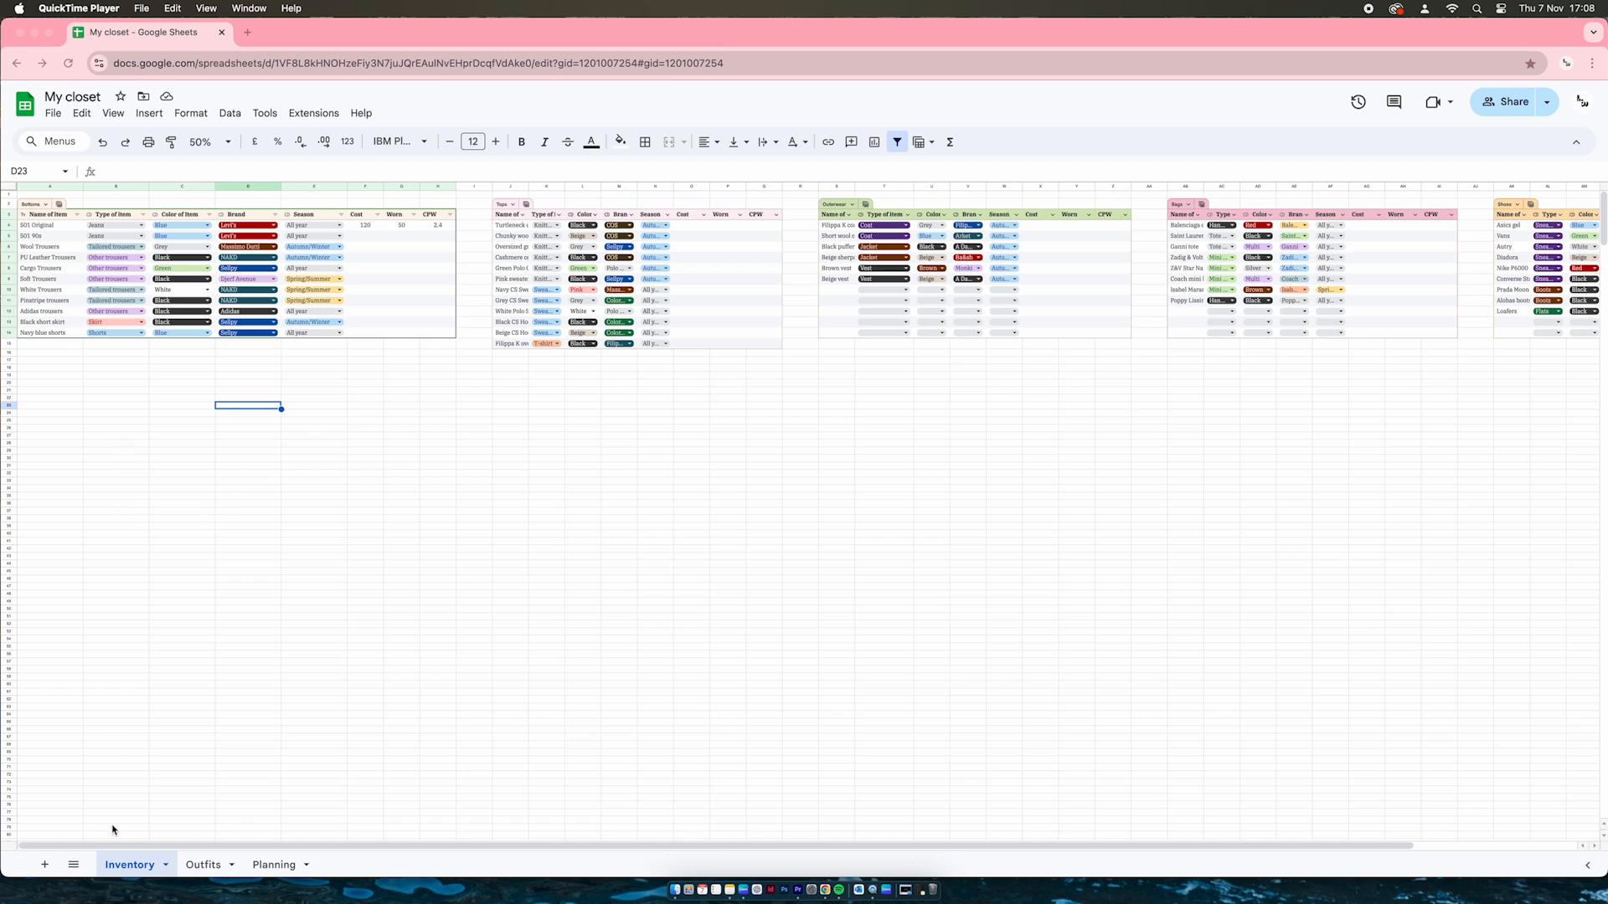
Set the sheet zoom to 90% and scroll right through the Inventory tables
click(126, 869)
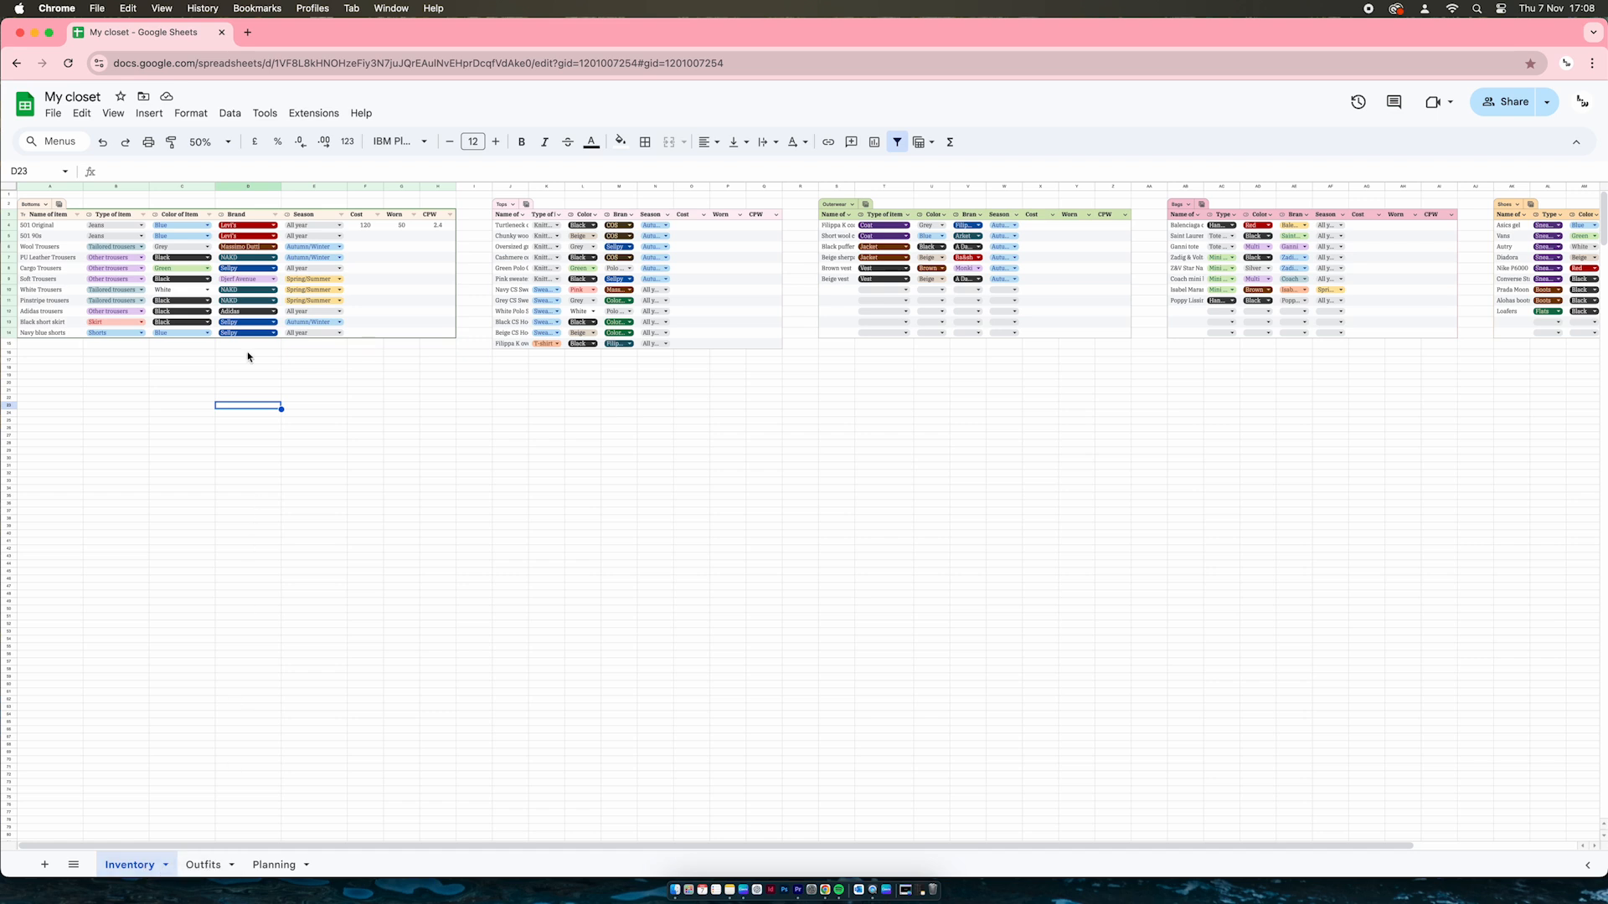
click(219, 144)
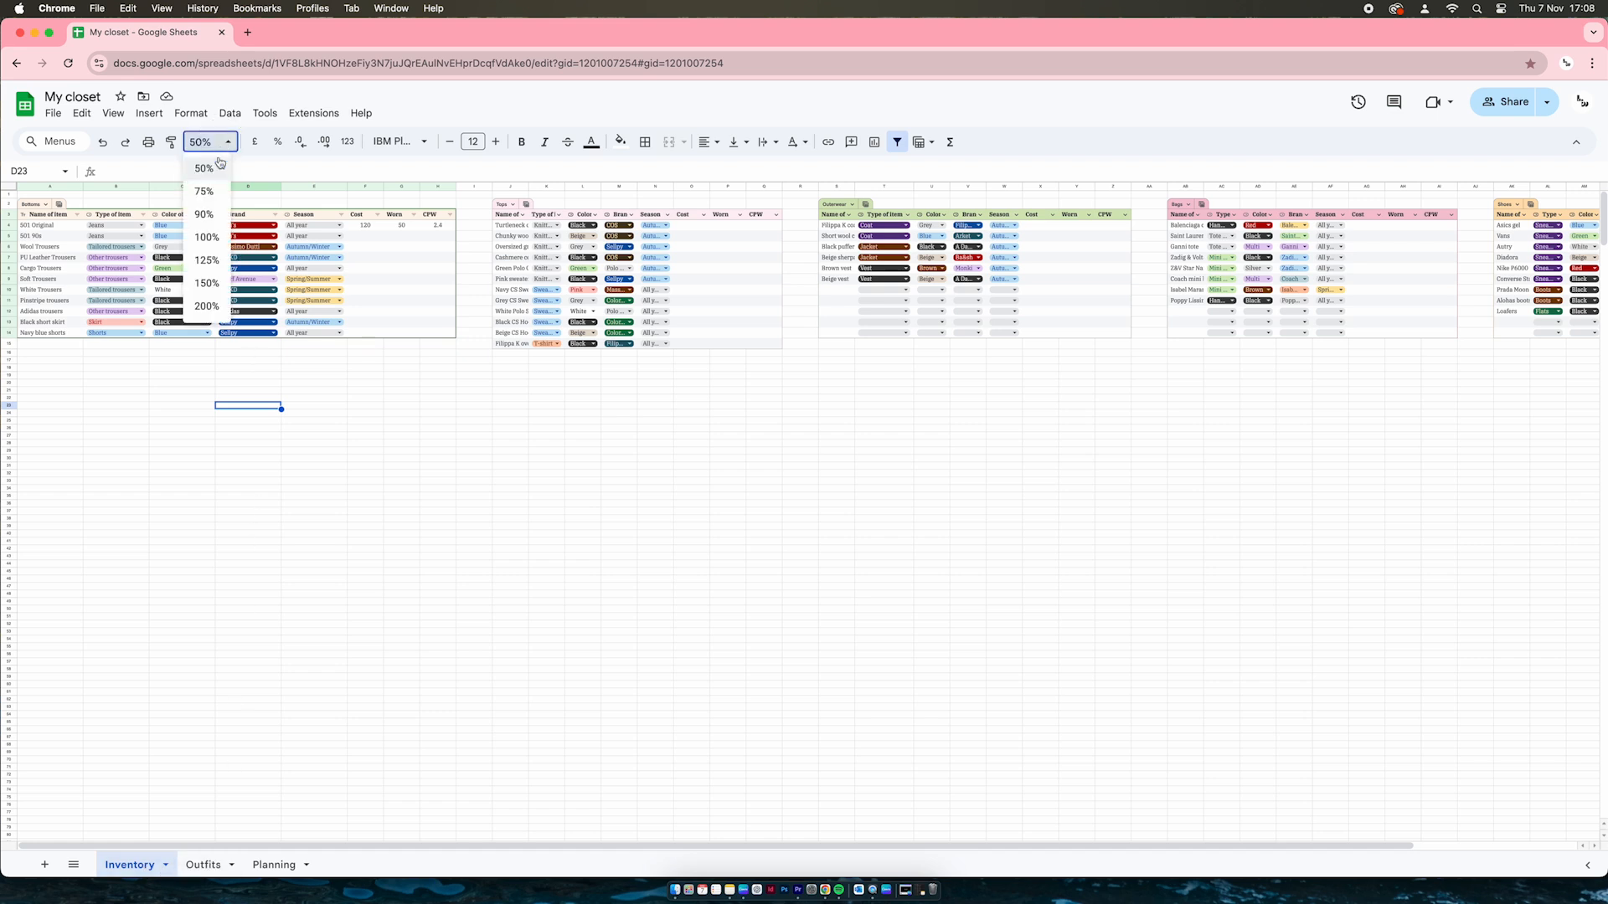
click(206, 215)
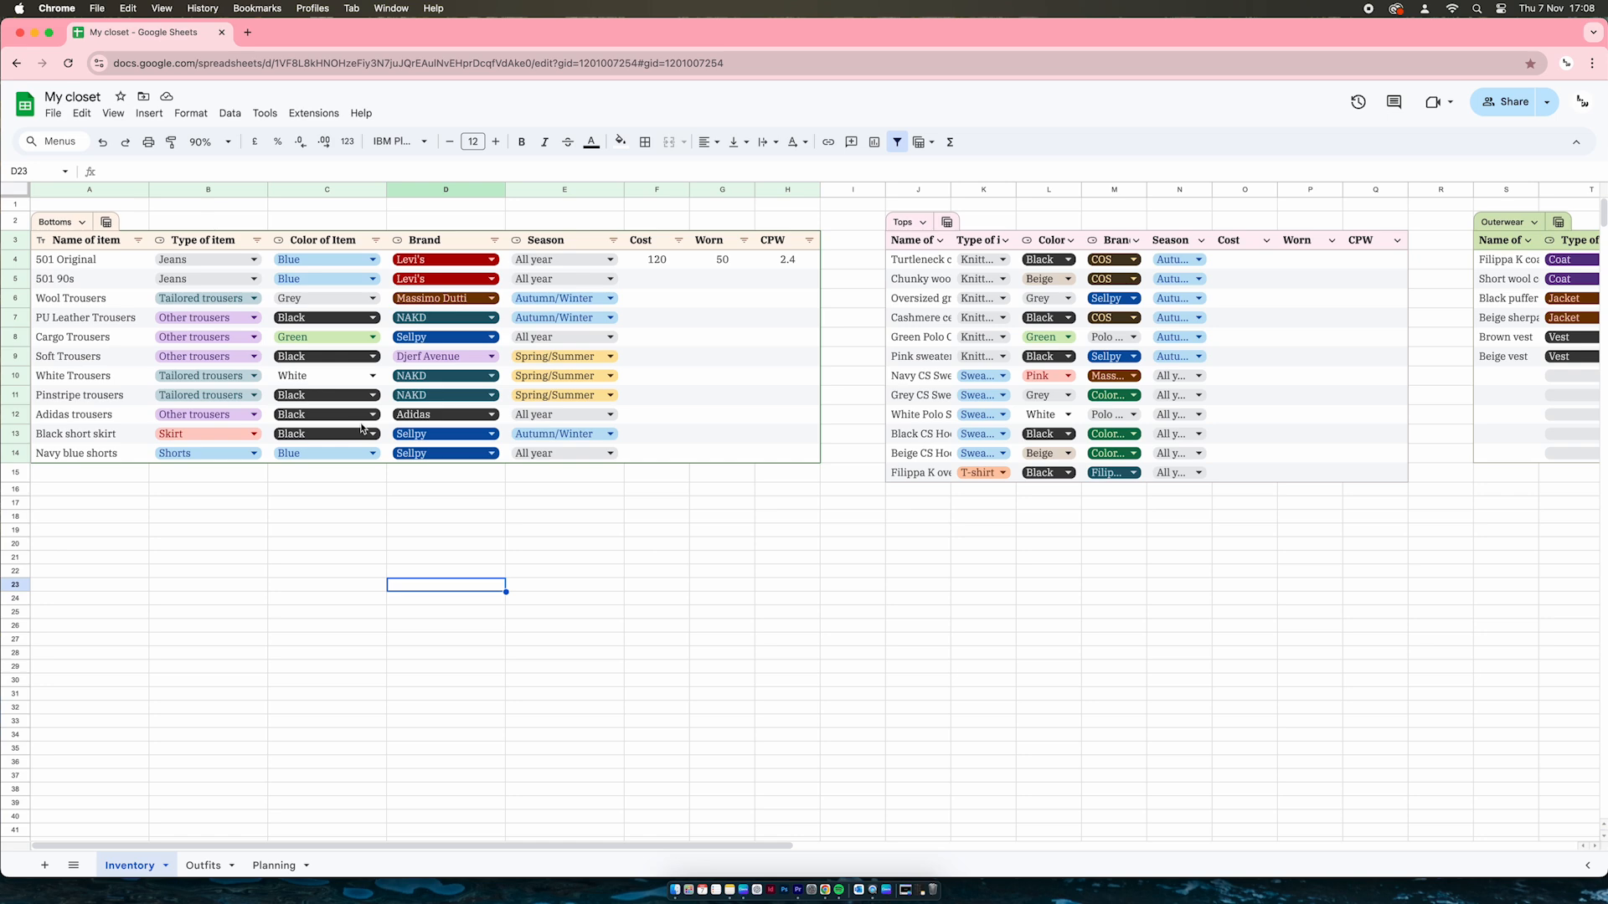
scroll(362, 429, right, 10)
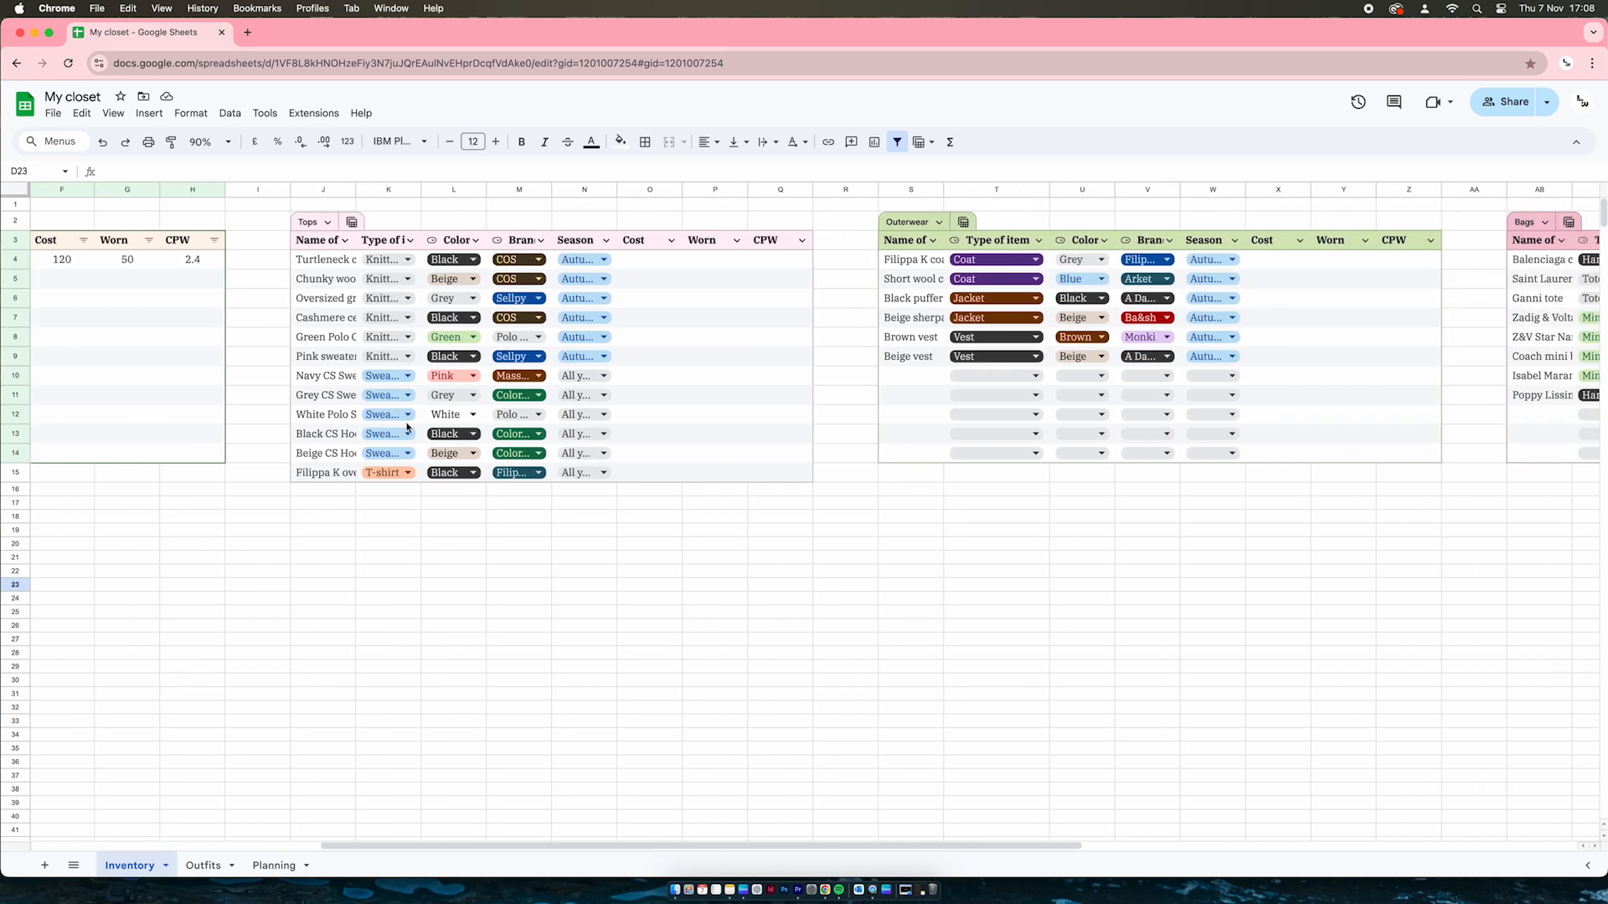
scroll(408, 427, right, 8)
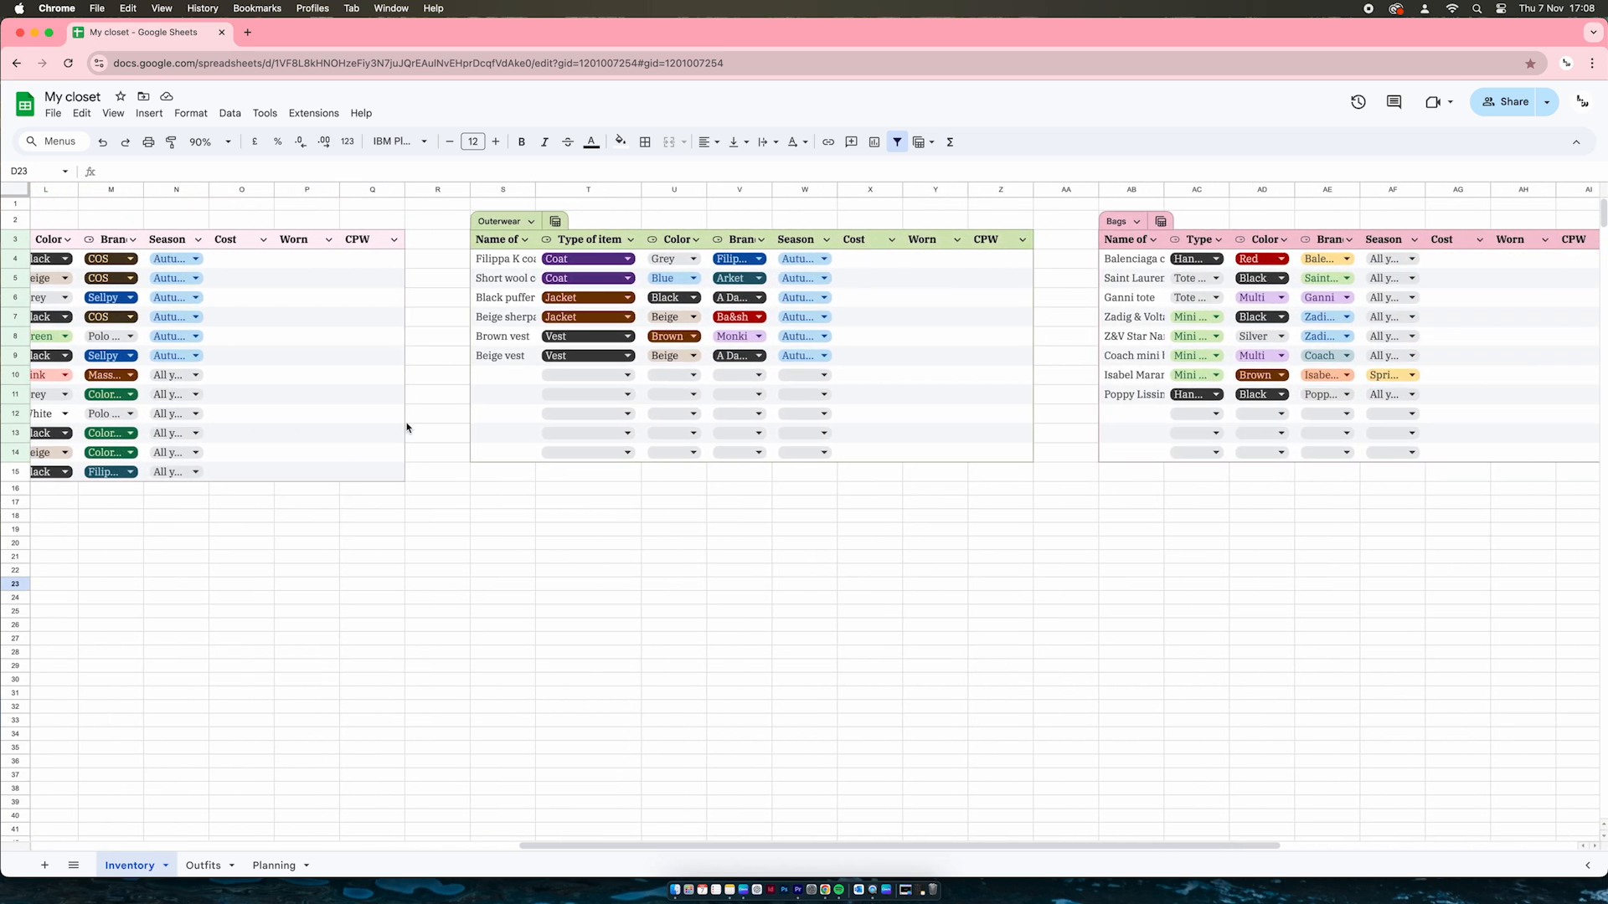
scroll(407, 428, right, 8)
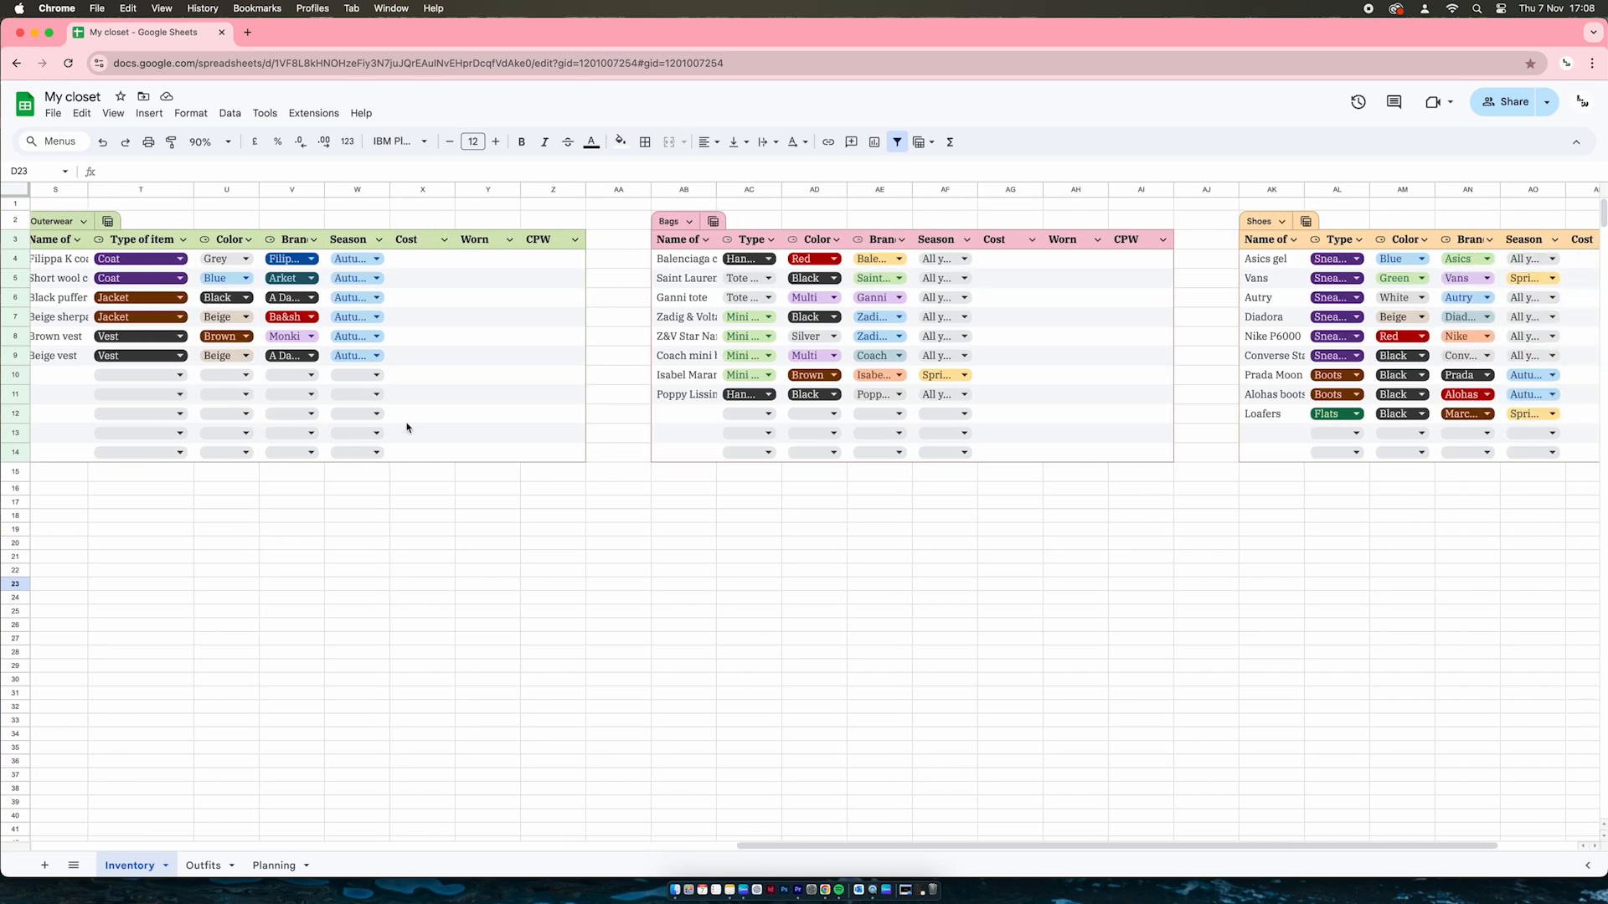
scroll(407, 427, right, 3)
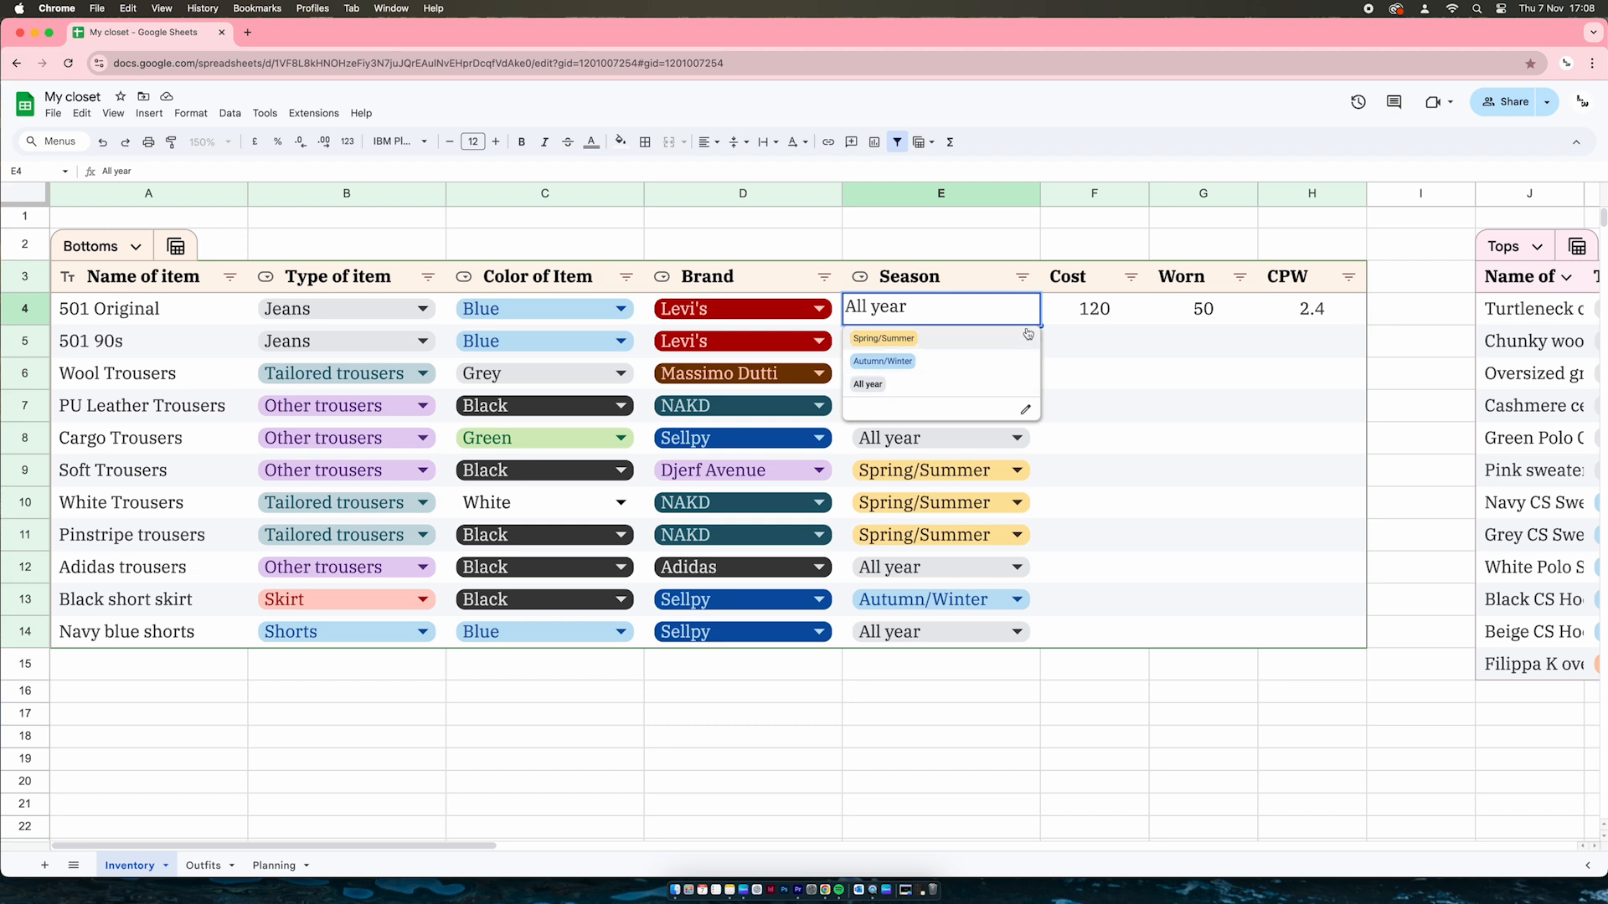
Leave 501 Original's Season as is and keep Autumn/Winter for Wool Trousers
click(1018, 705)
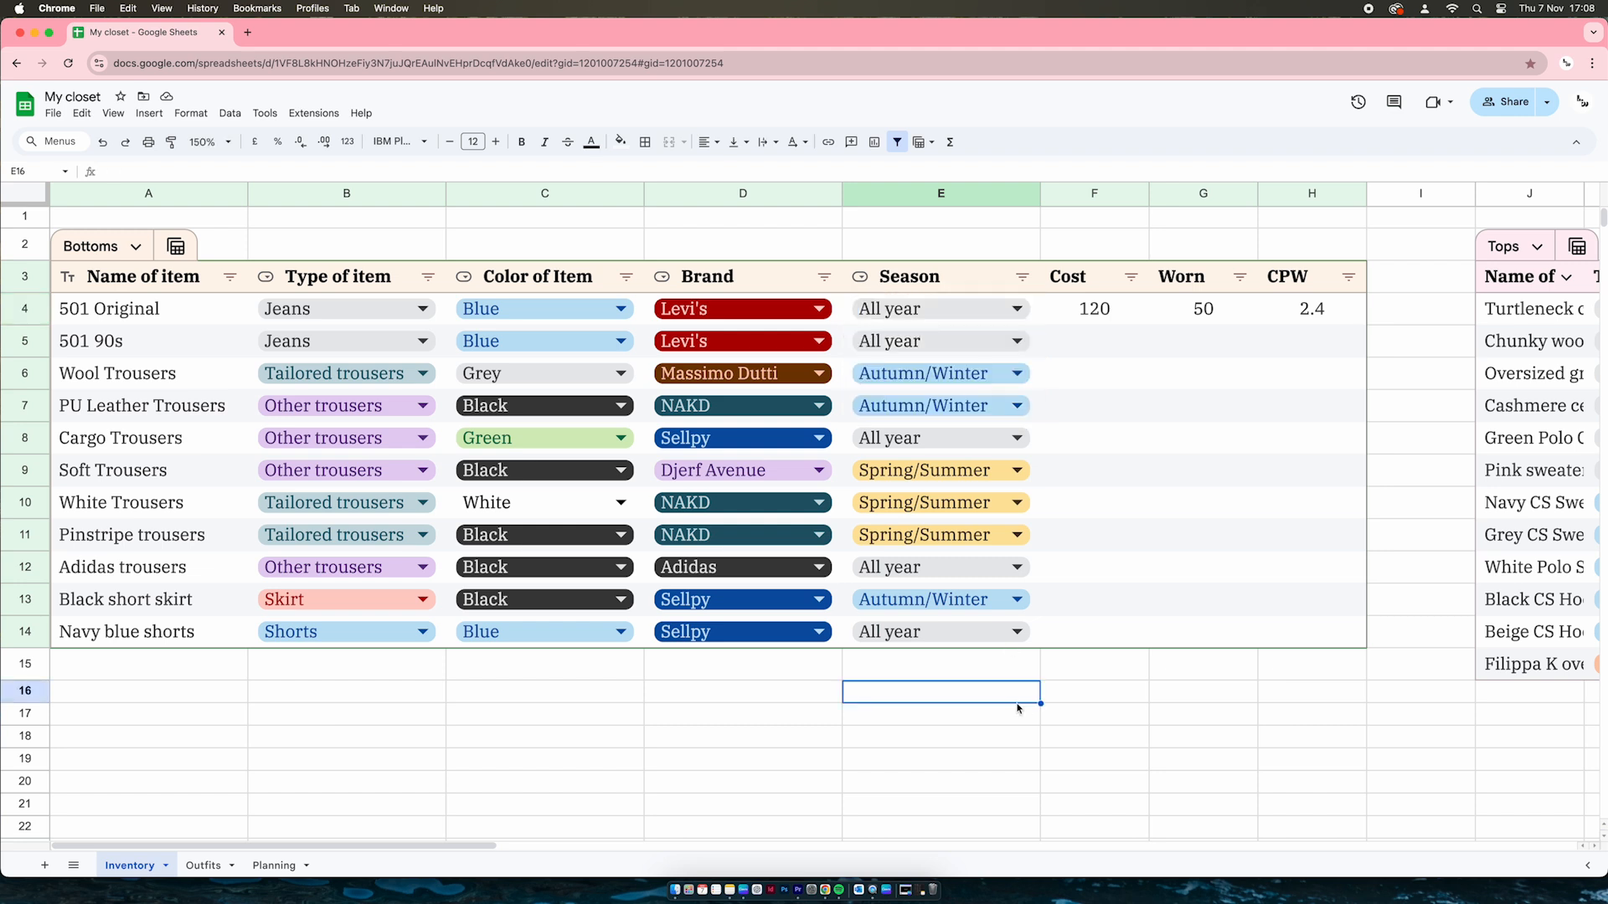
double_click(998, 377)
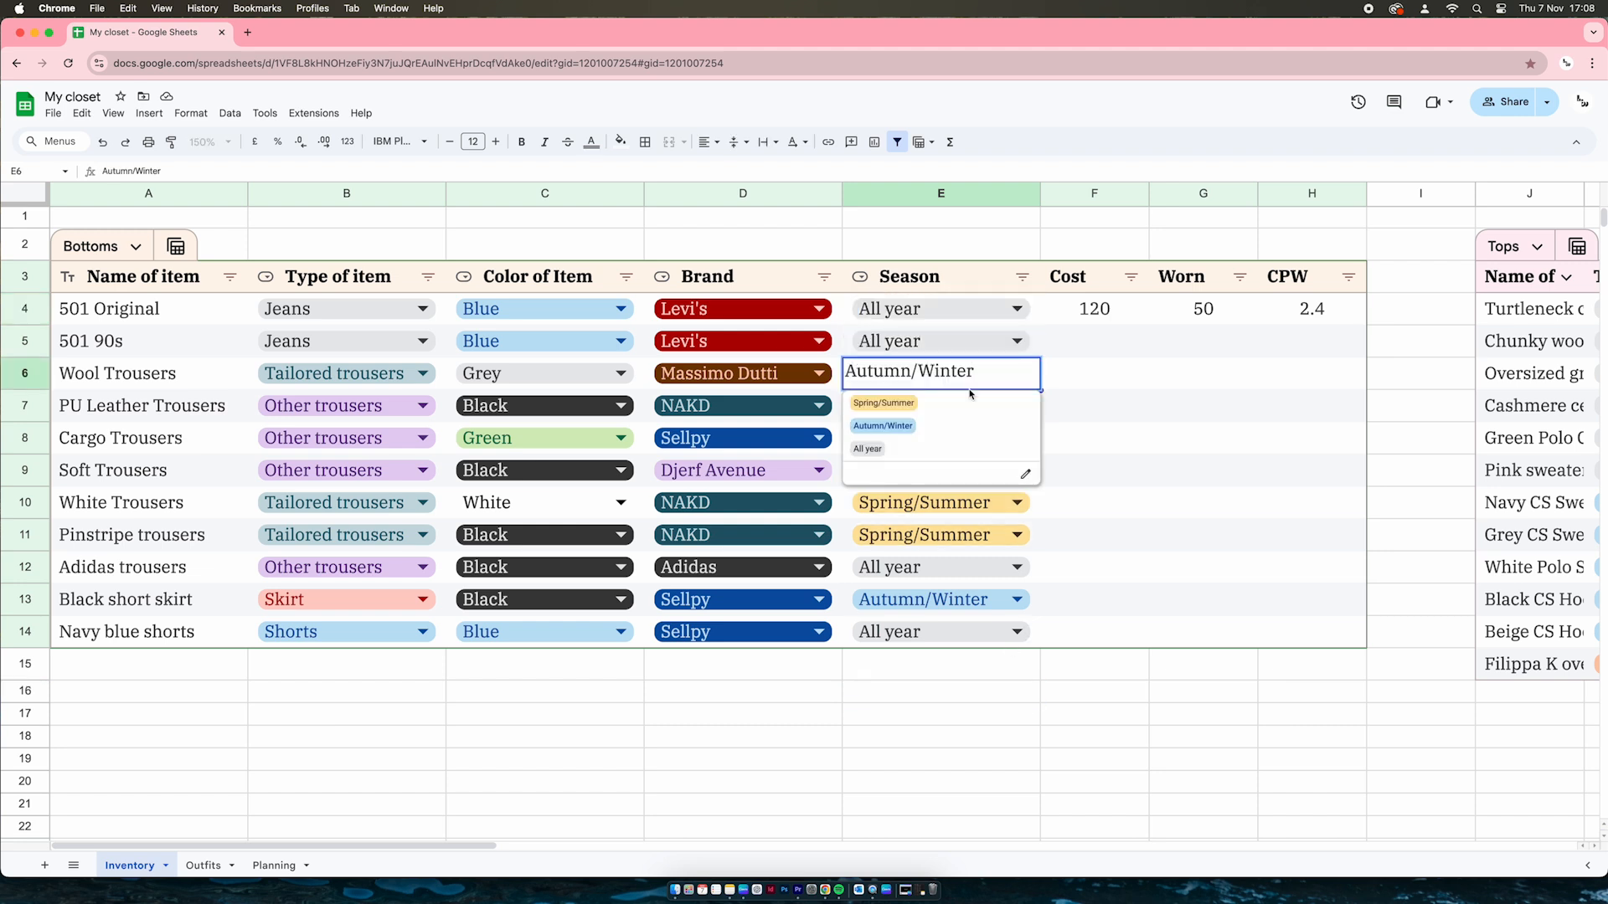
click(997, 719)
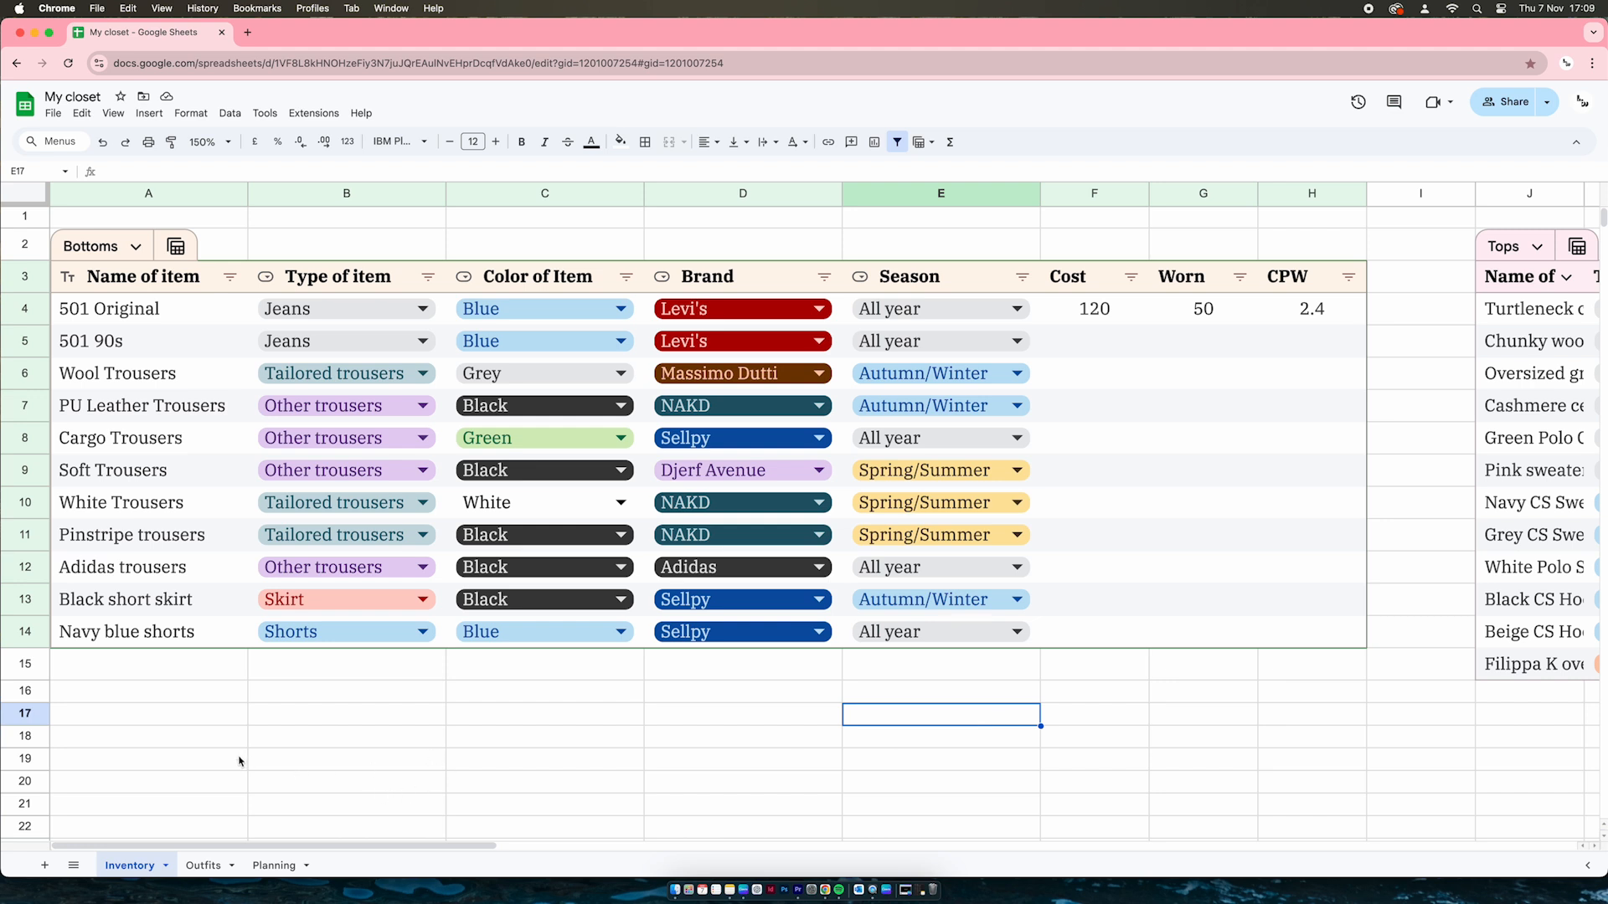
Zoom out to 50% and scroll across all five Inventory tables
scroll(1039, 503, right, 5)
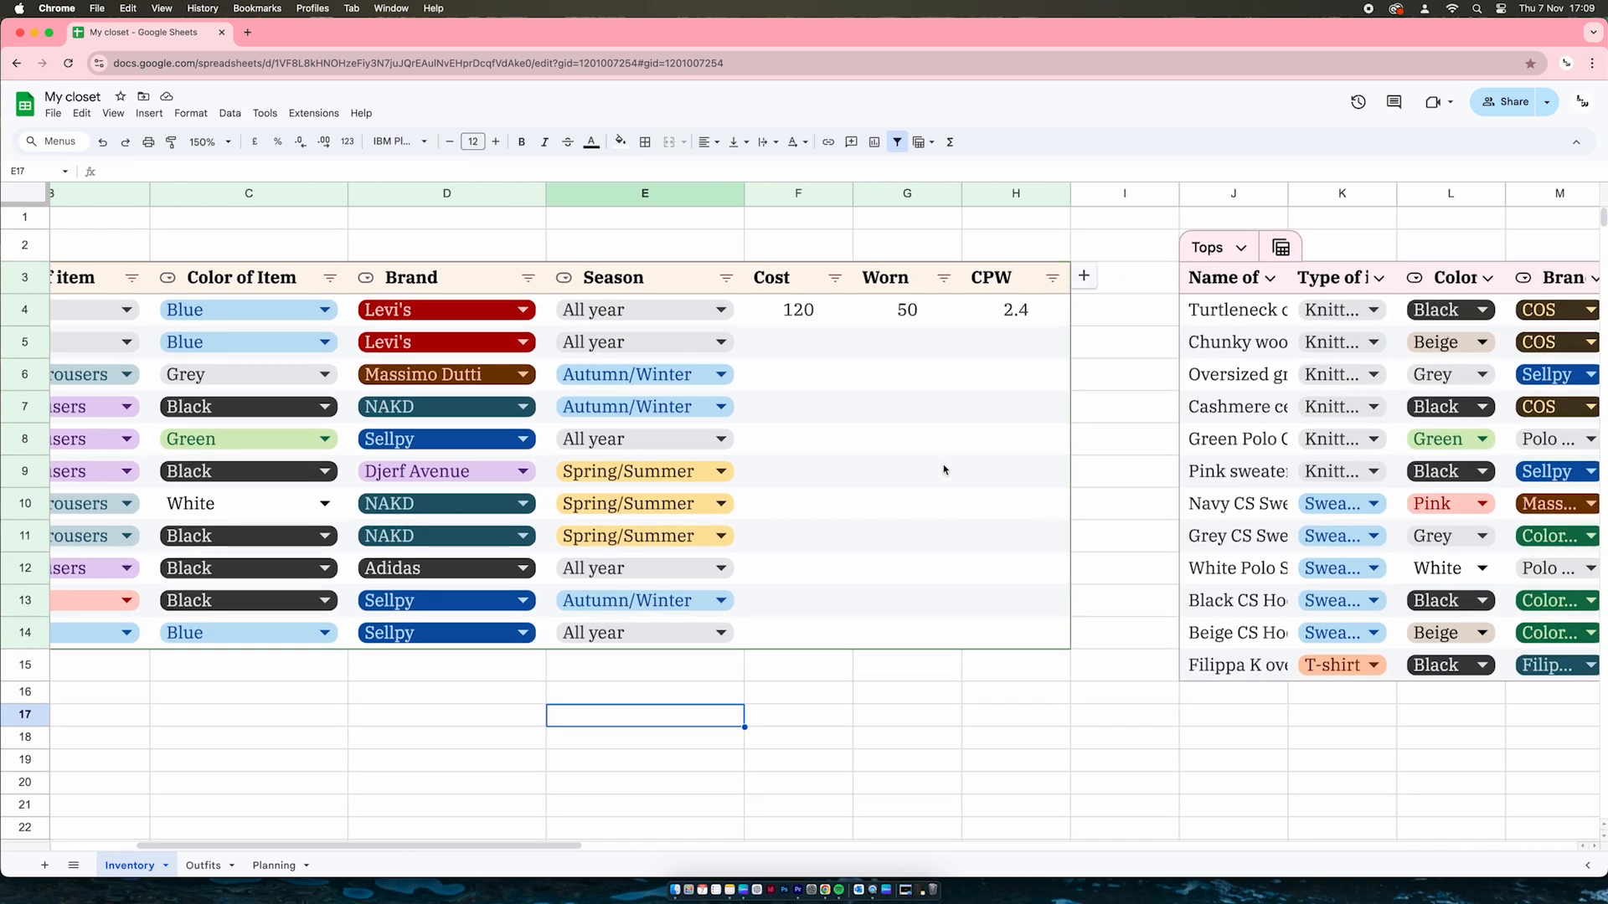
click(211, 142)
click(227, 167)
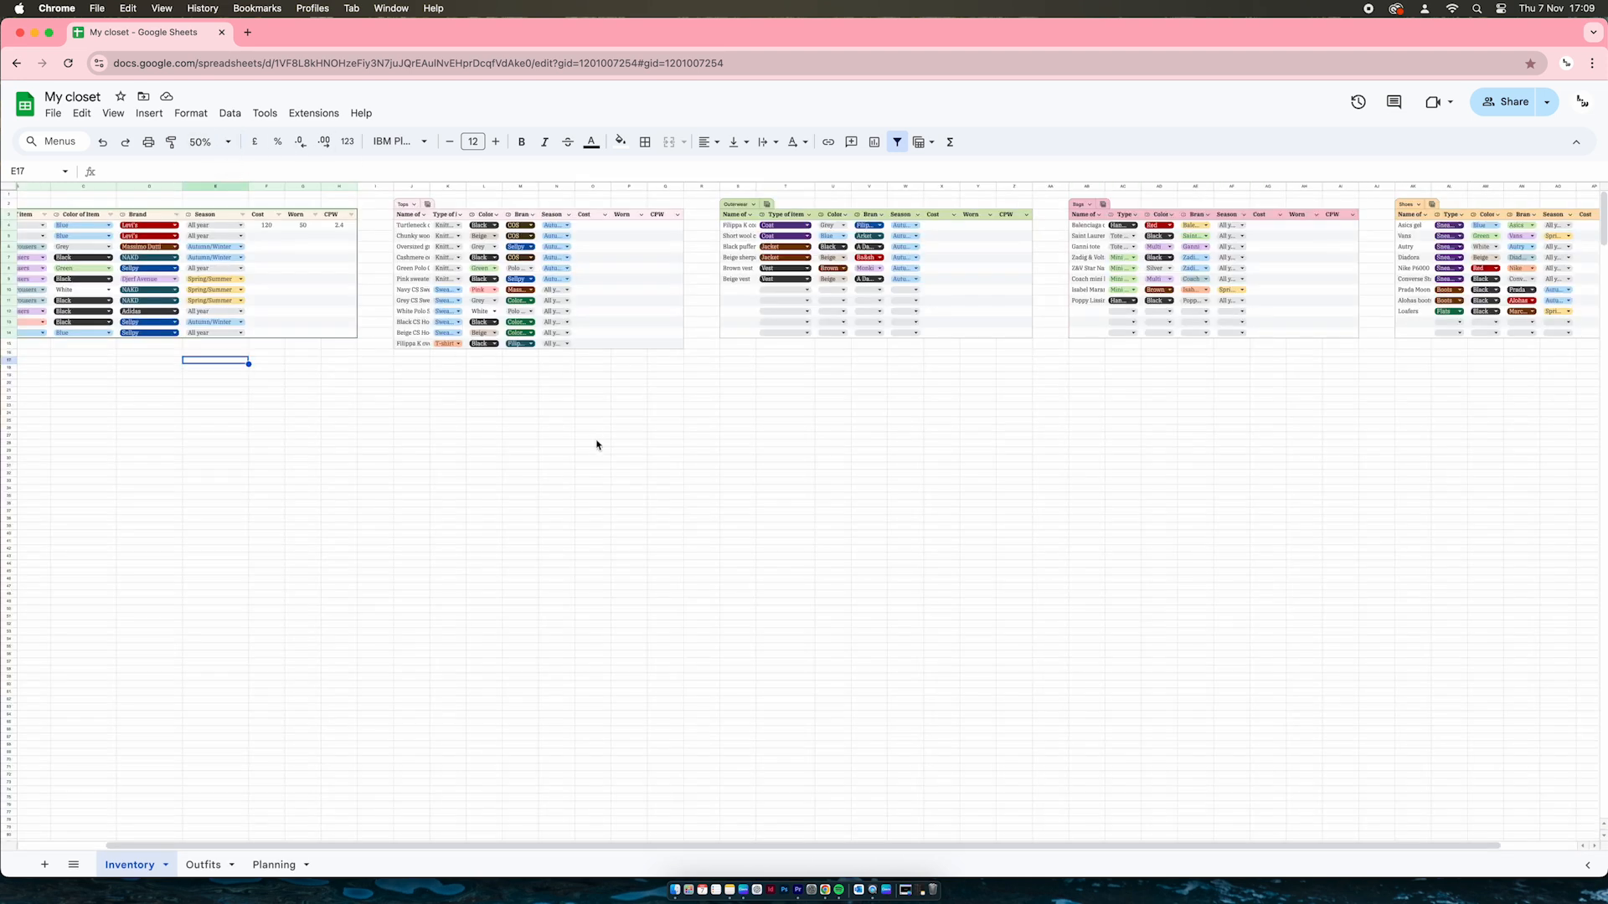
scroll(597, 445, right, 2)
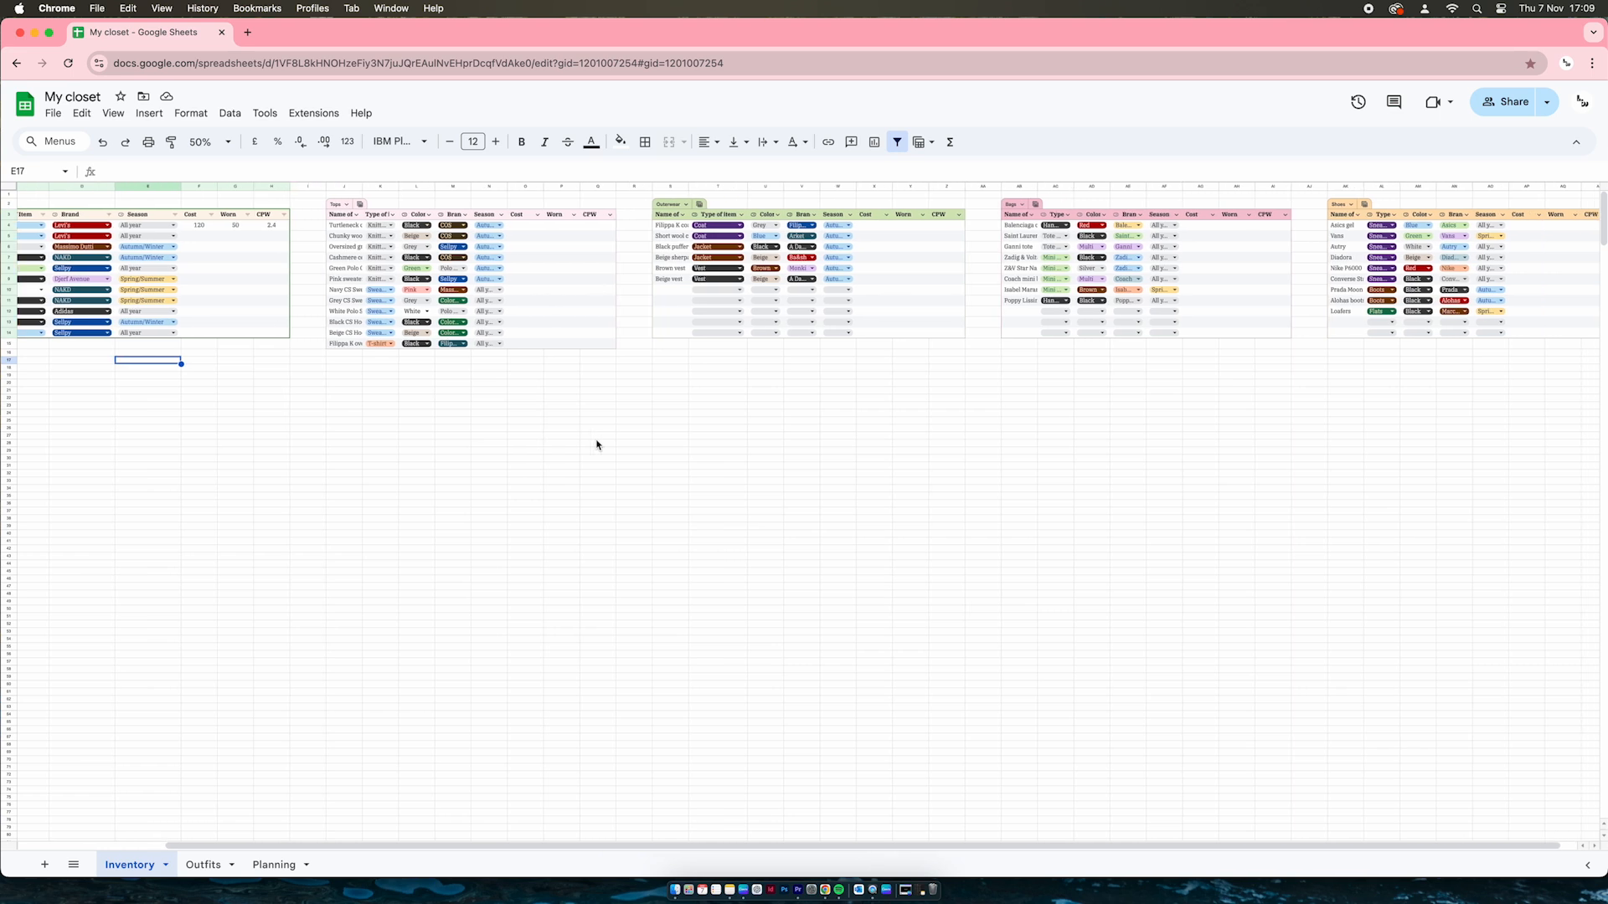
scroll(597, 444, left, 4)
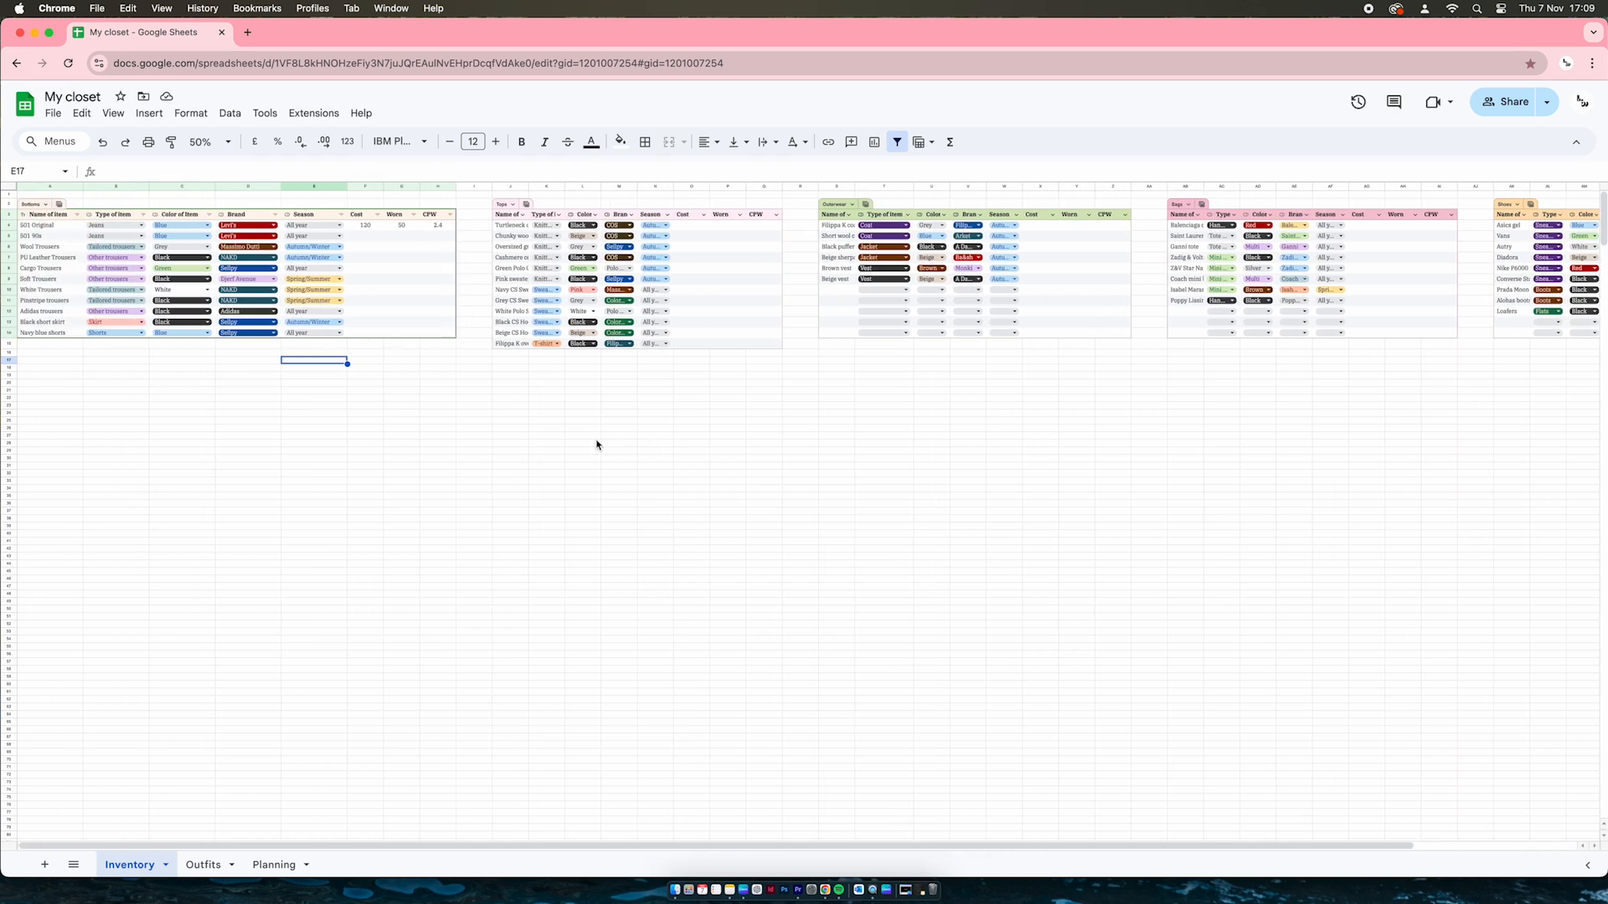
Zoom to 125% and scroll right across the Tops, Outerwear, Bags and Shoes tables
click(209, 141)
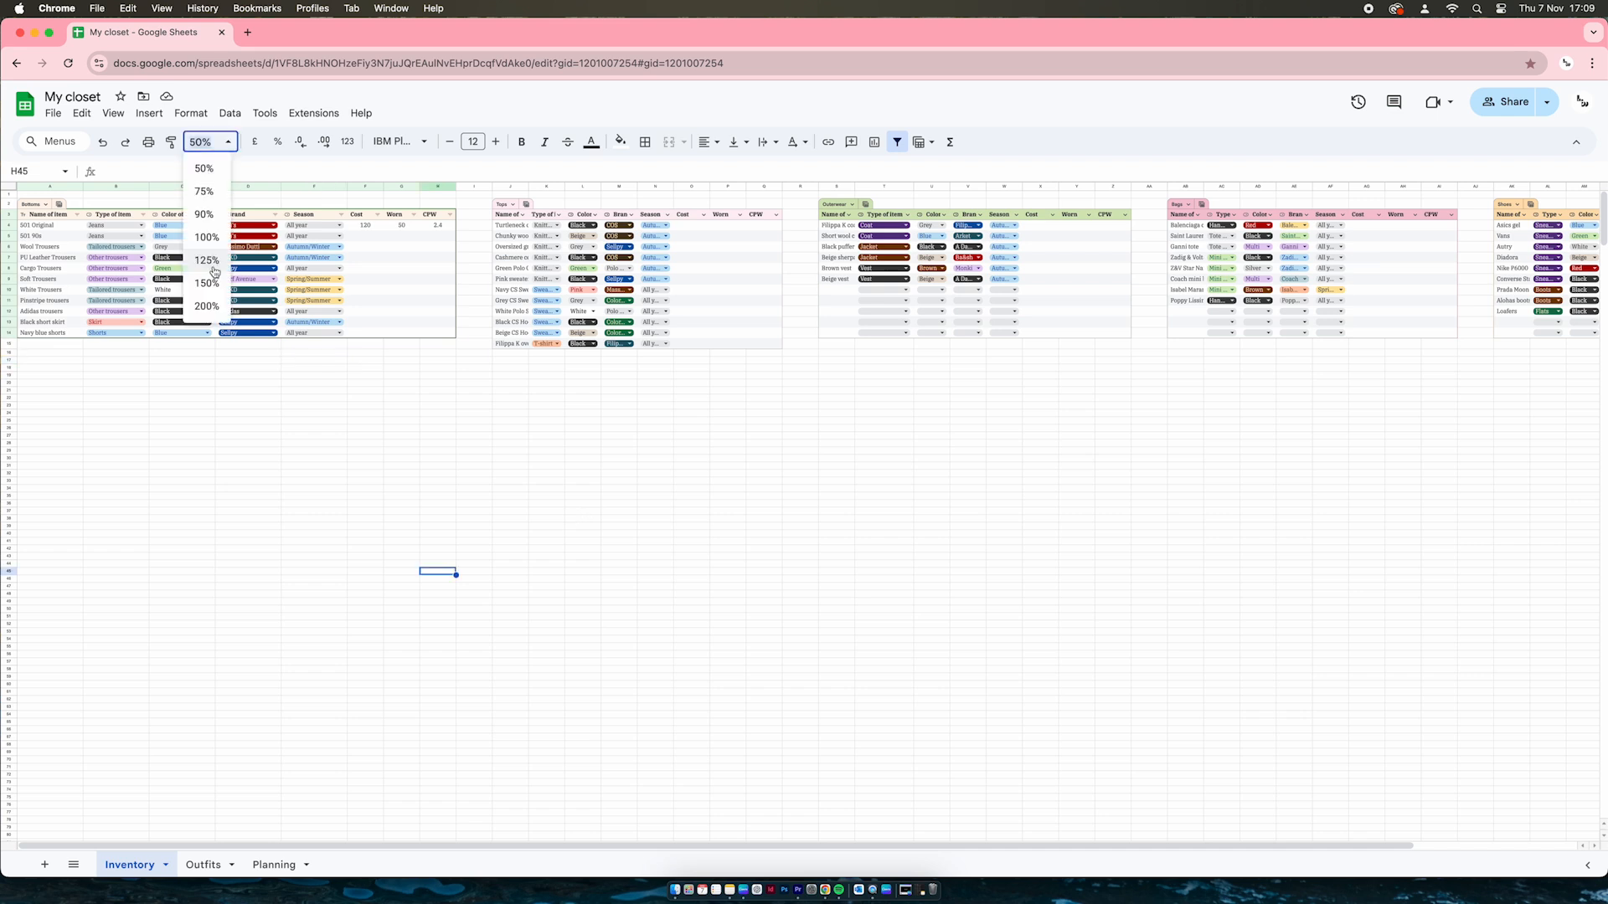
click(210, 260)
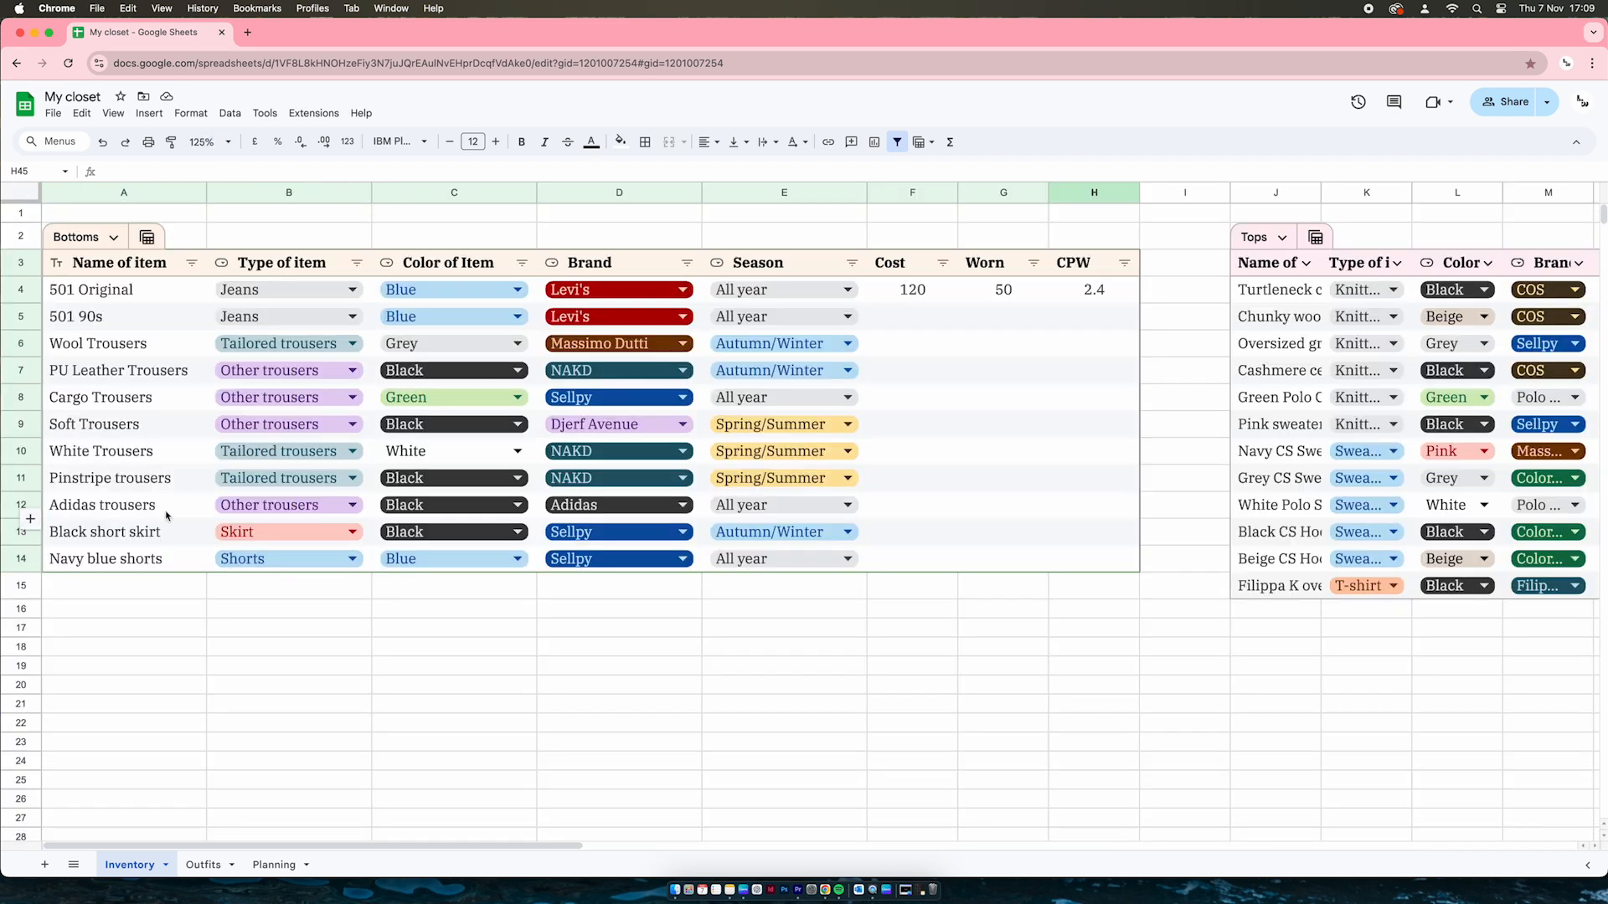
scroll(863, 507, right, 10)
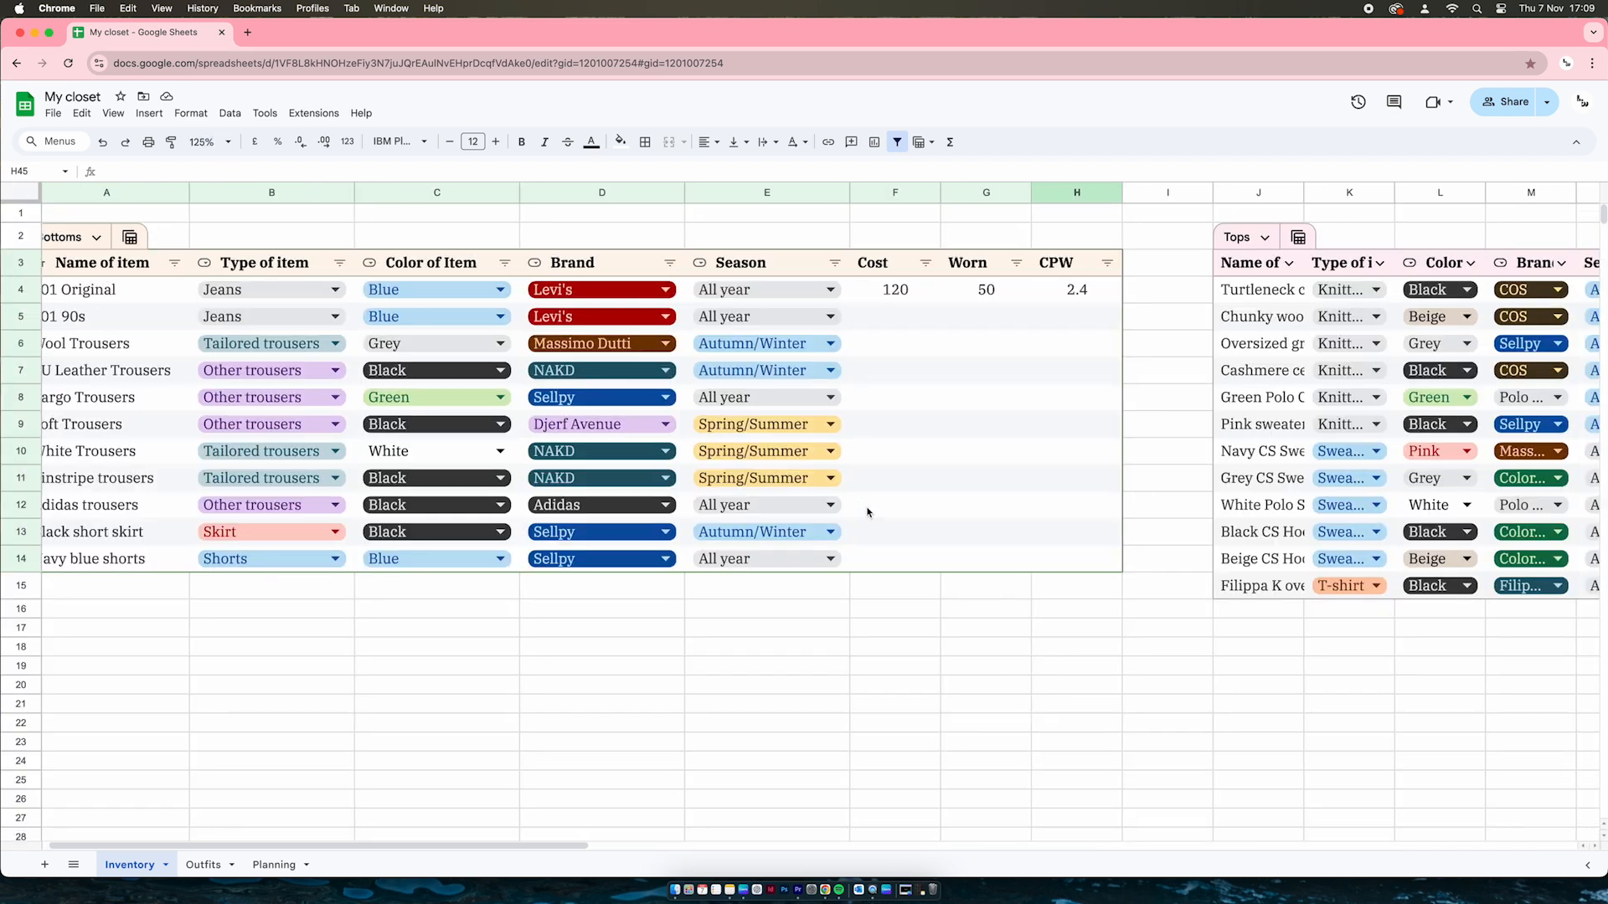
scroll(867, 511, right, 14)
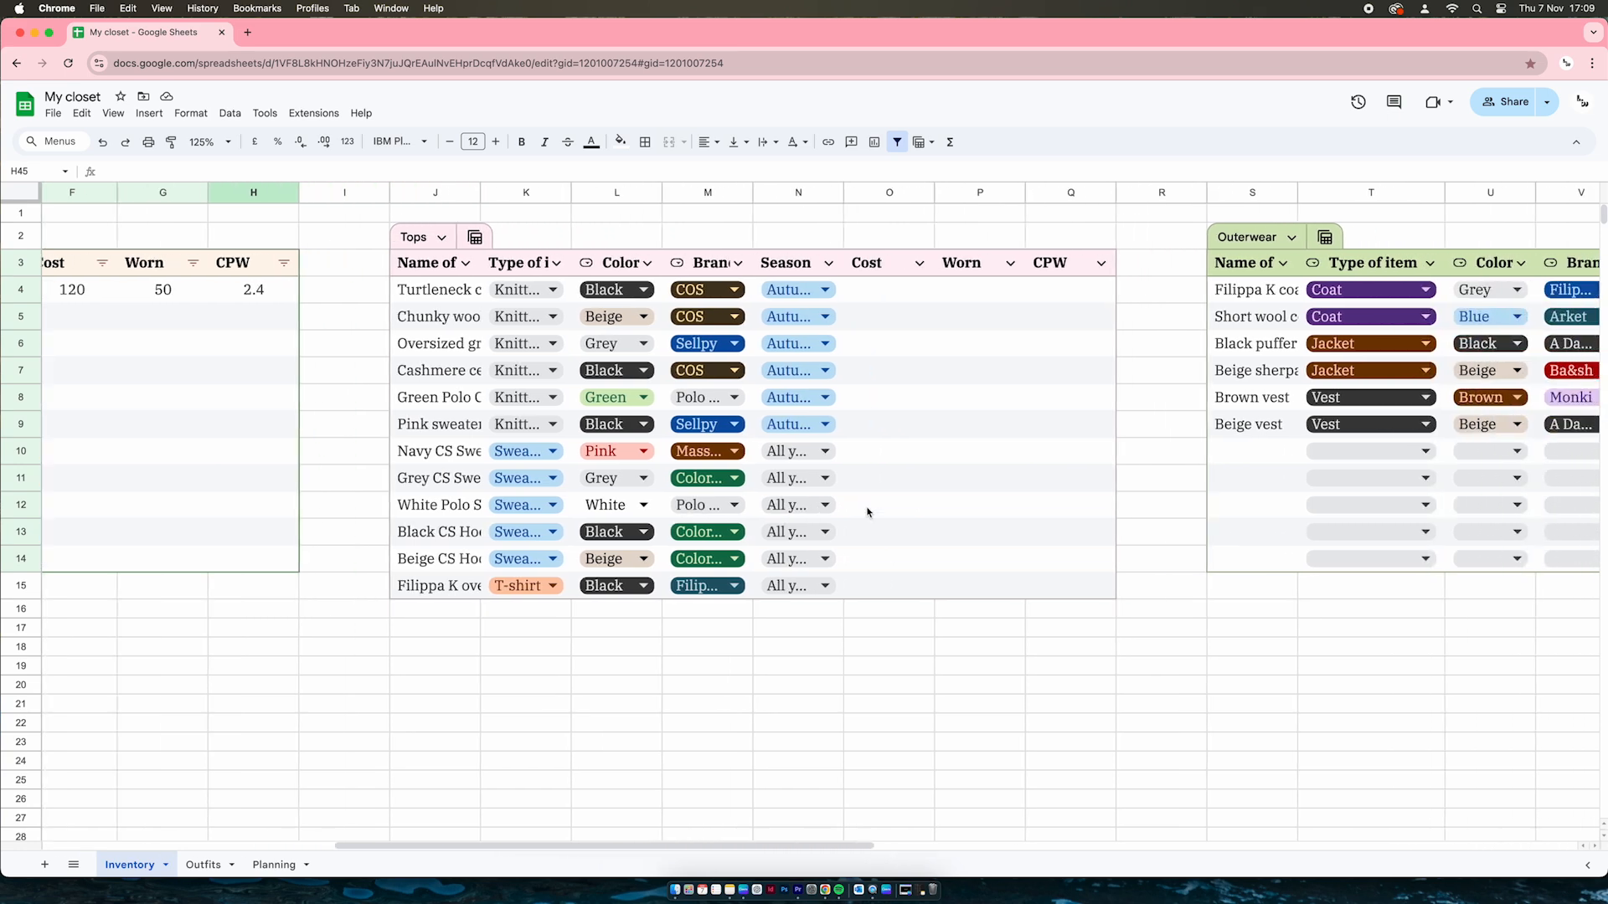
scroll(867, 510, right, 10)
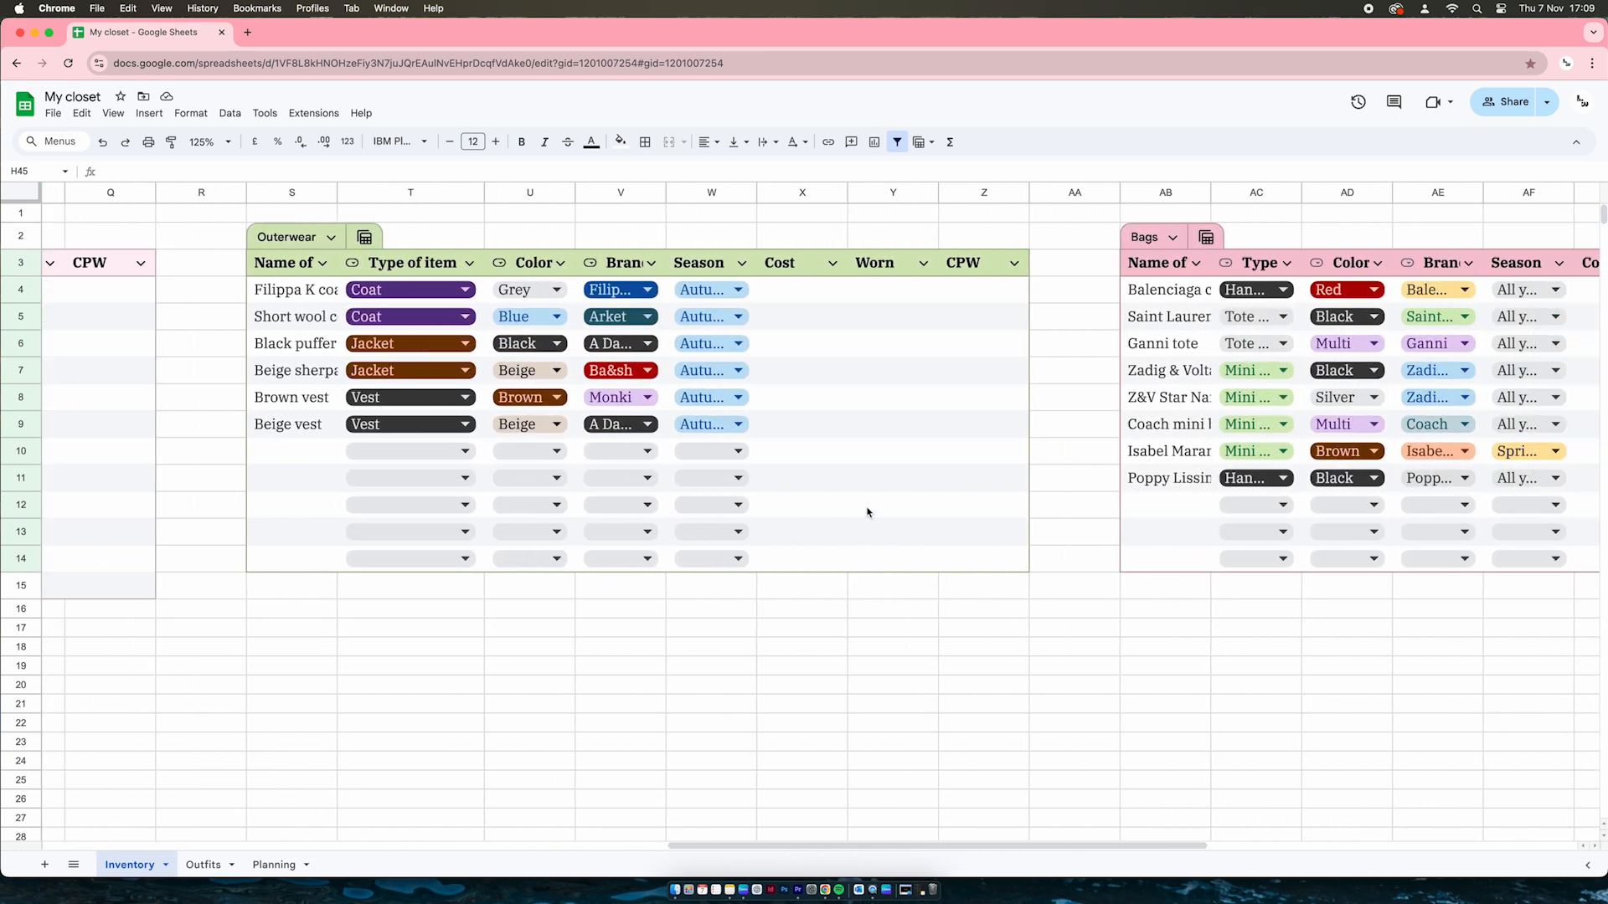
scroll(867, 511, right, 10)
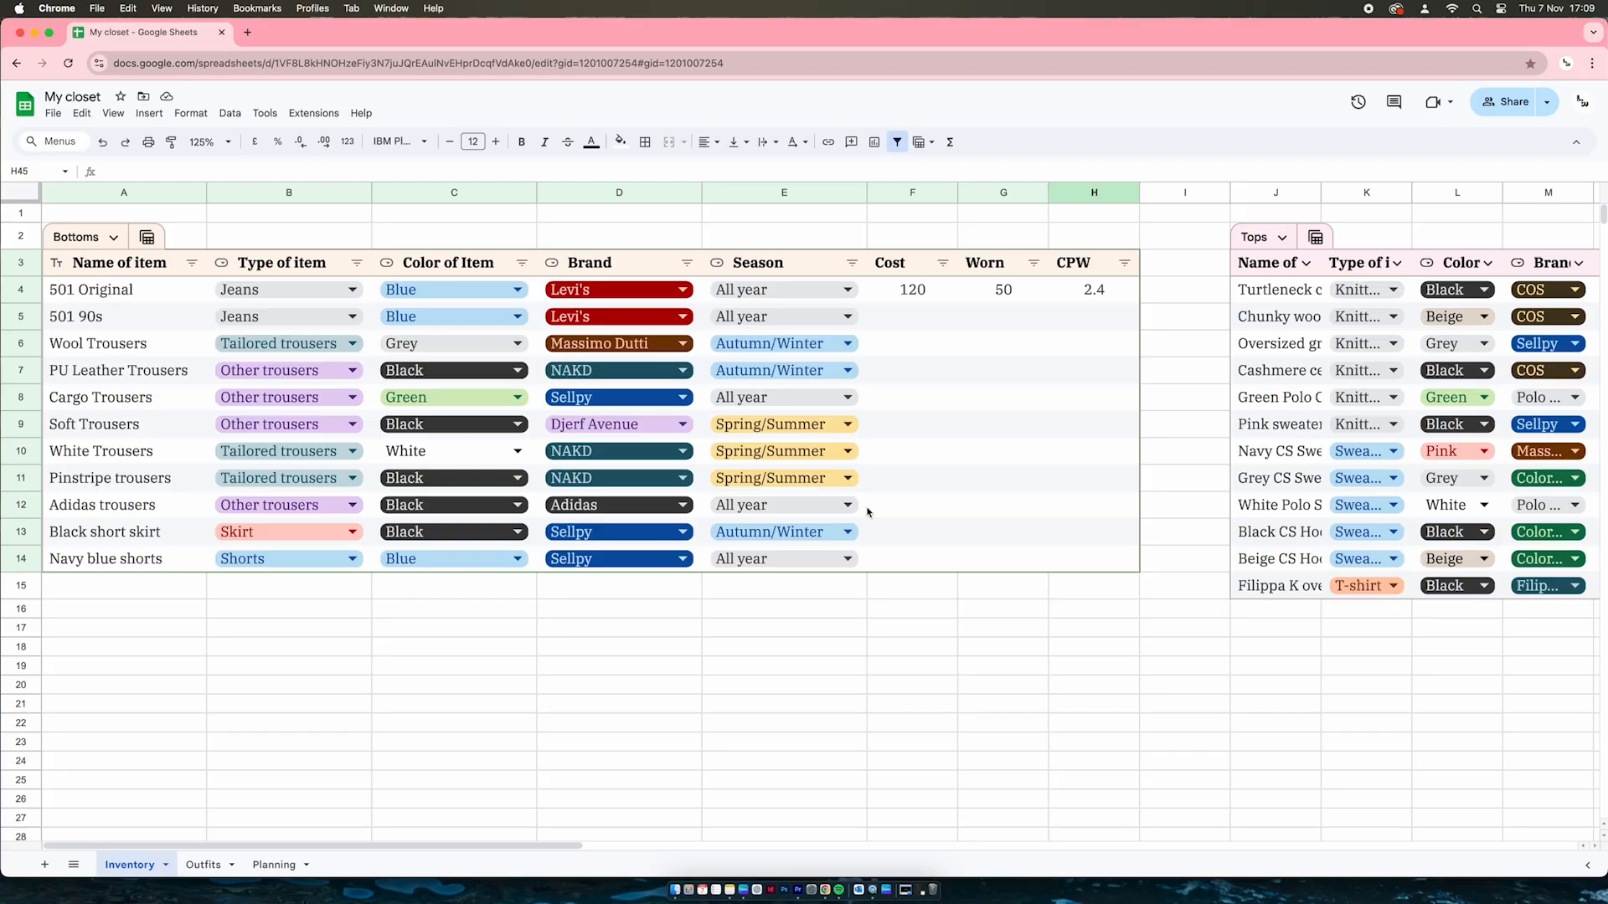
Point out the Bottoms headers Name, Type, Color, Brand and Season, then 501 Original's Season options
click(169, 265)
click(281, 268)
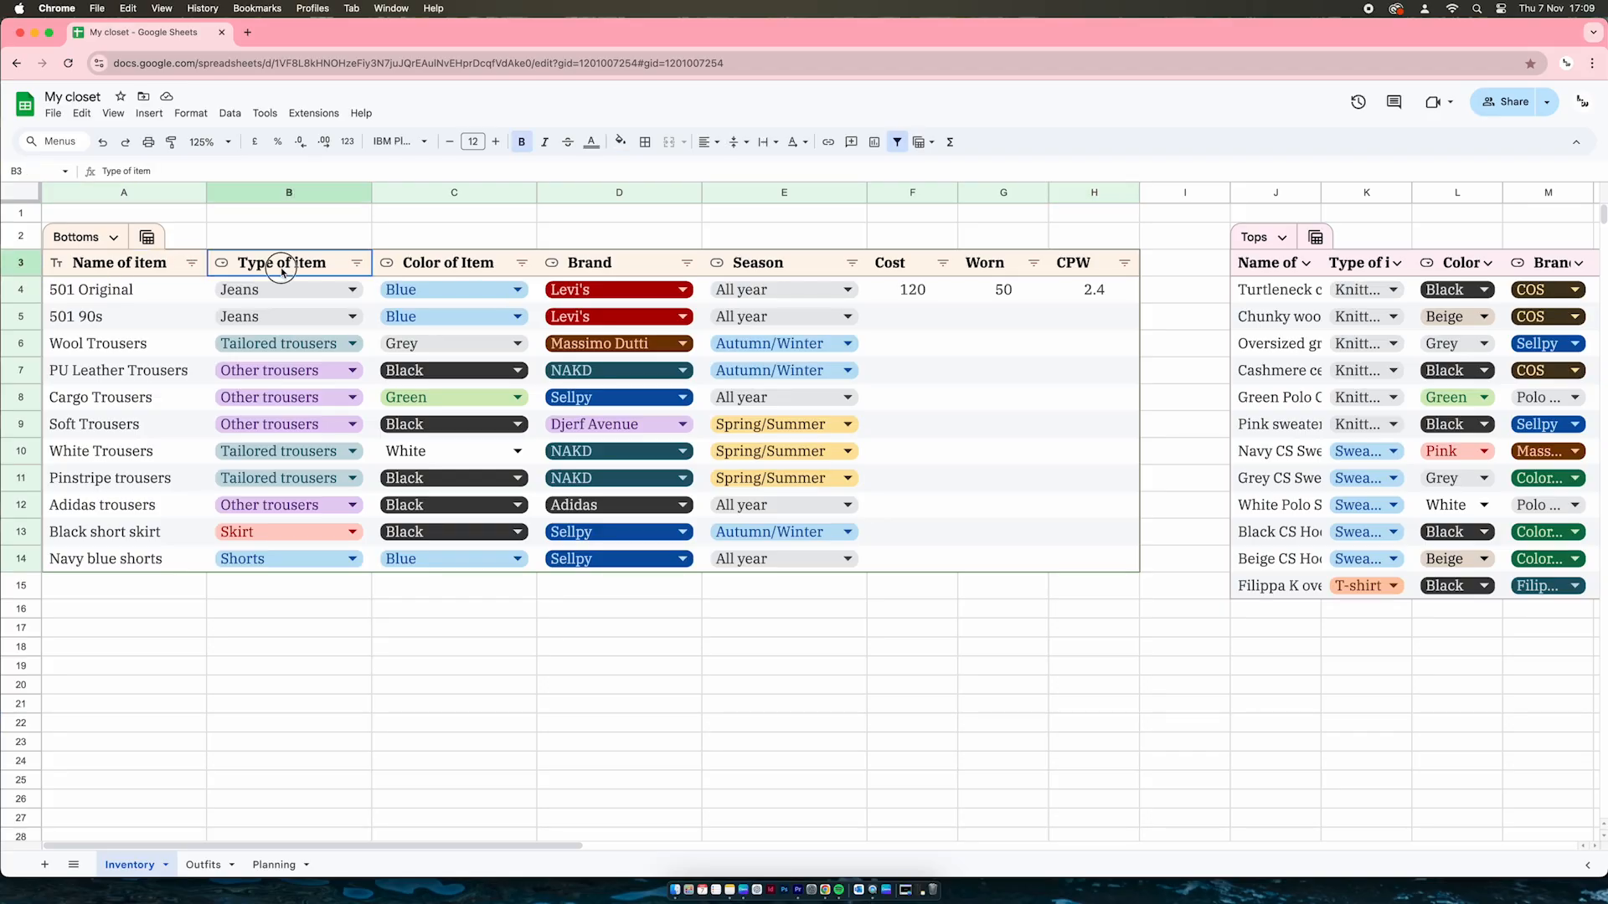
click(469, 268)
click(622, 268)
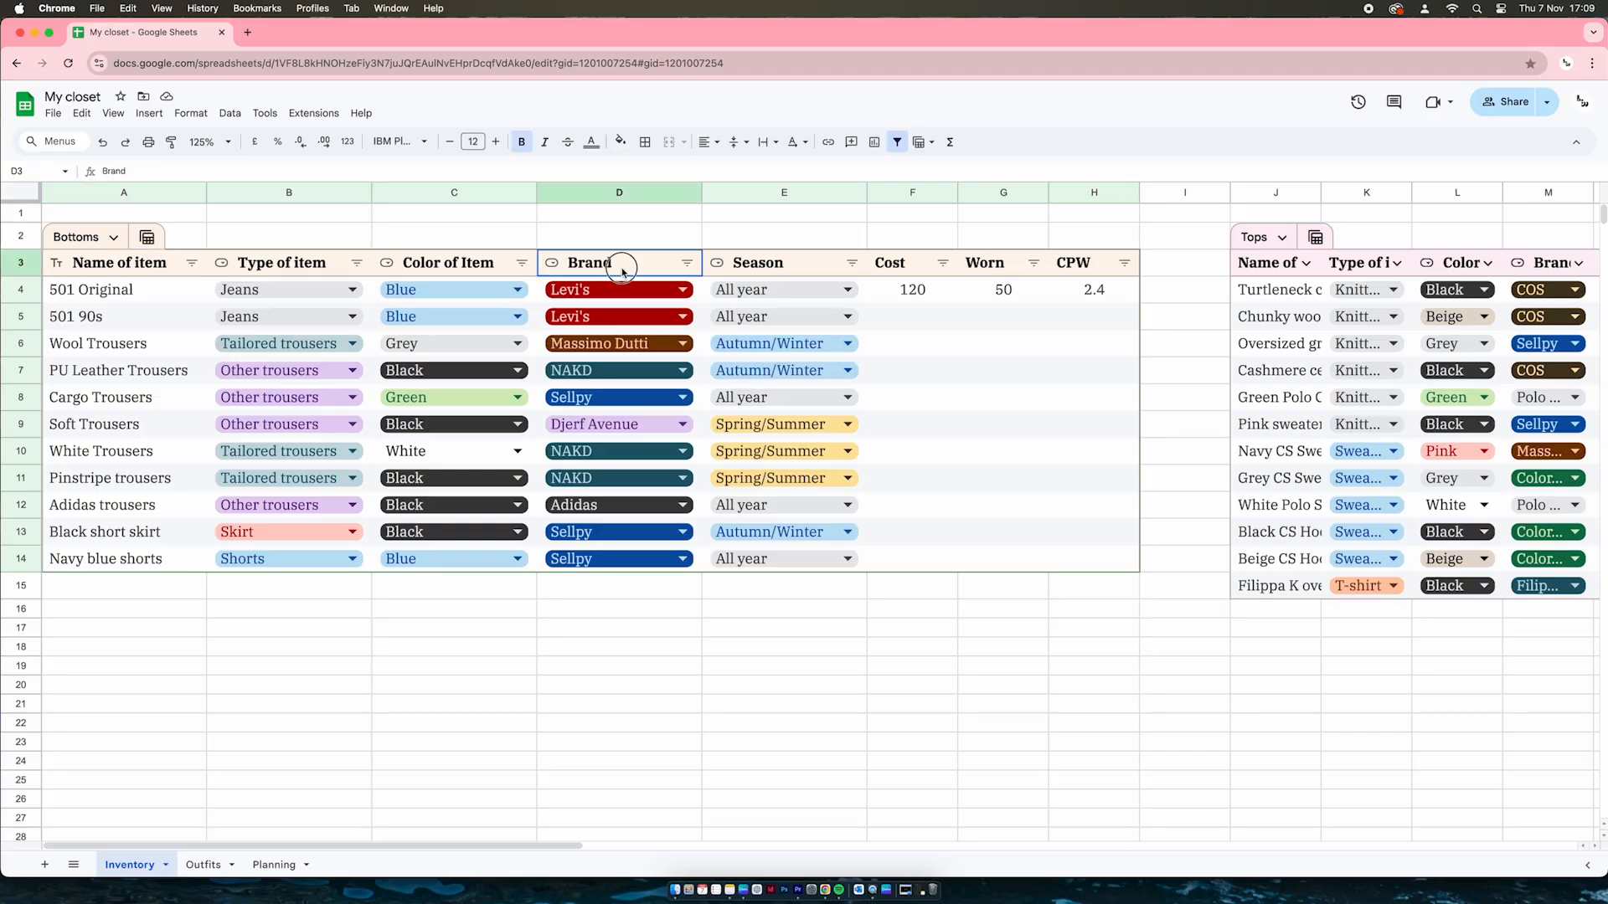
click(794, 270)
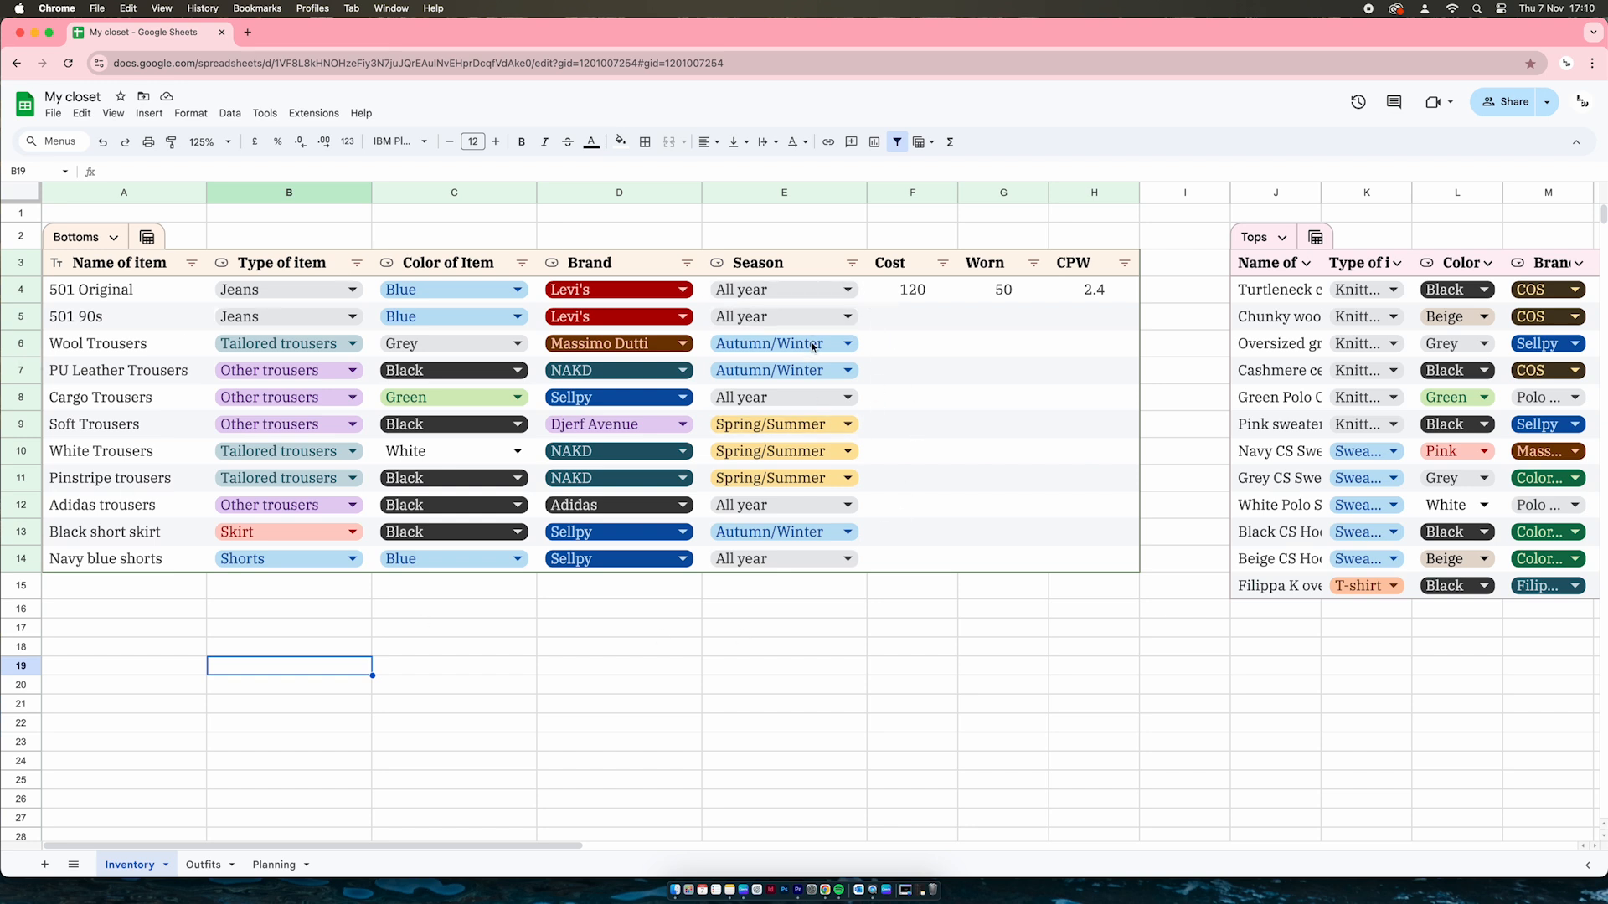
click(847, 289)
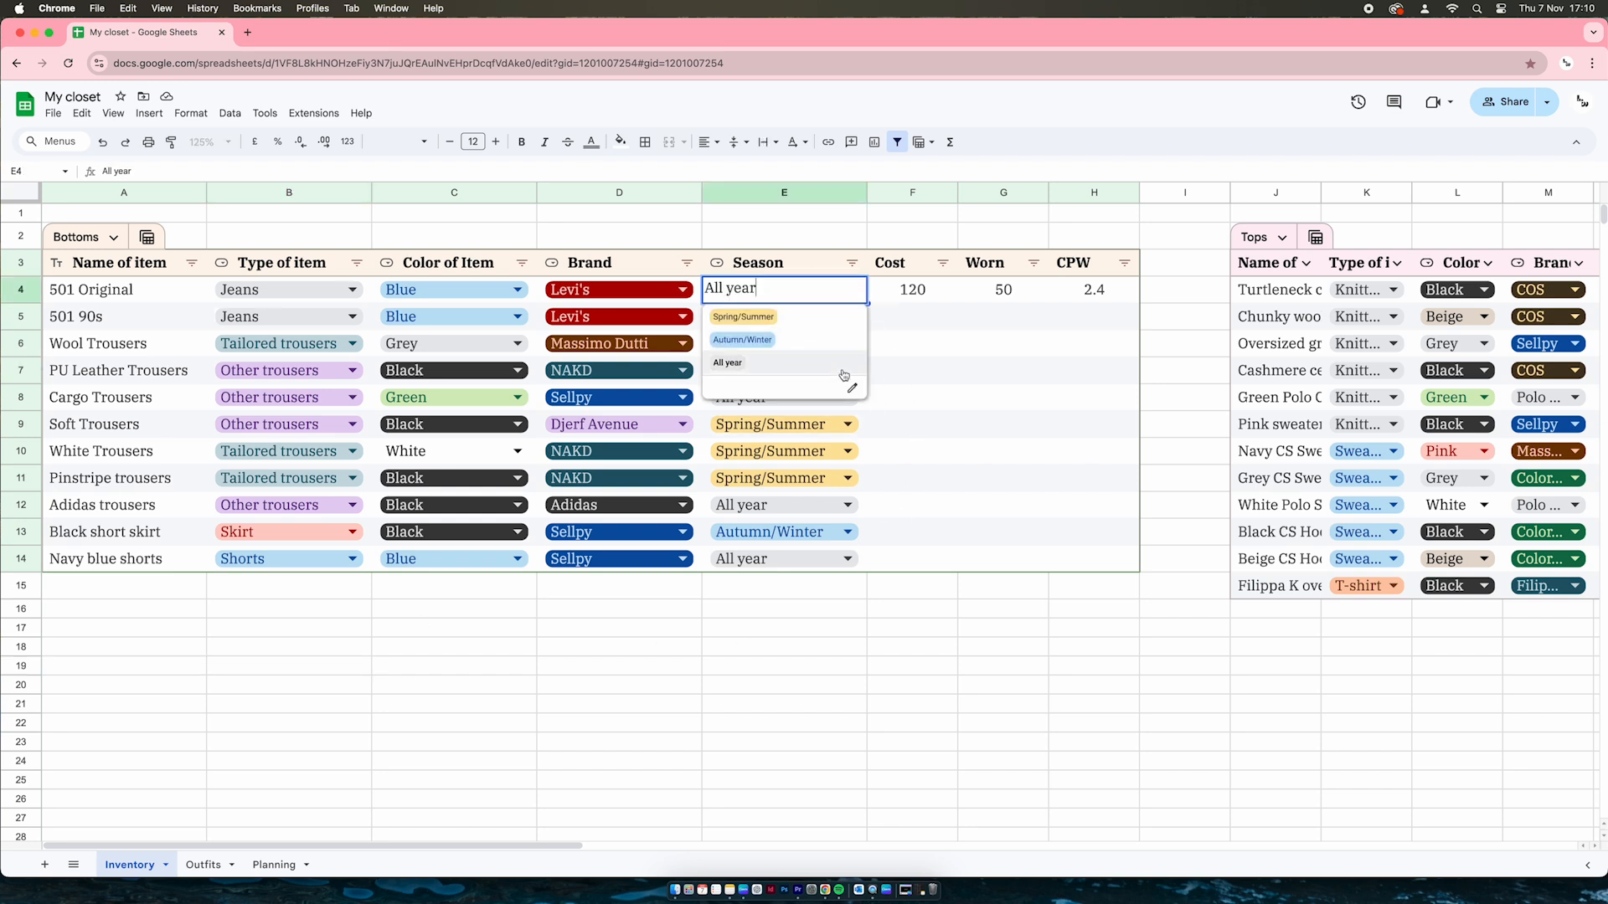
Filter the Season column to All year only, excluding Autumn/Winter and Spring/Summer
click(852, 266)
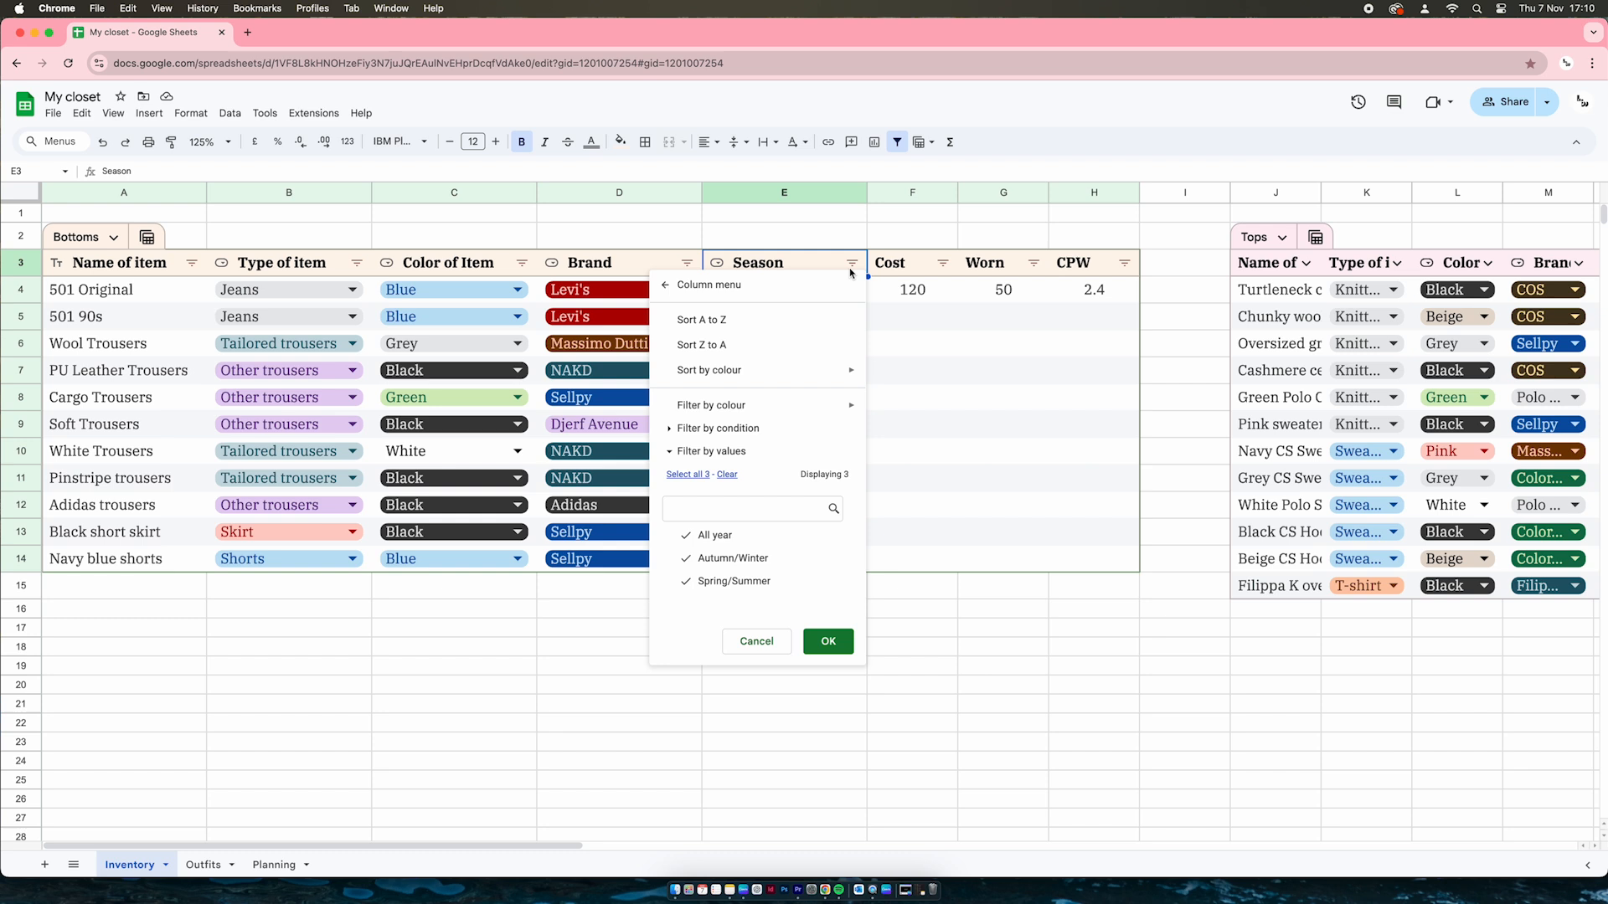
click(739, 558)
click(737, 582)
click(839, 635)
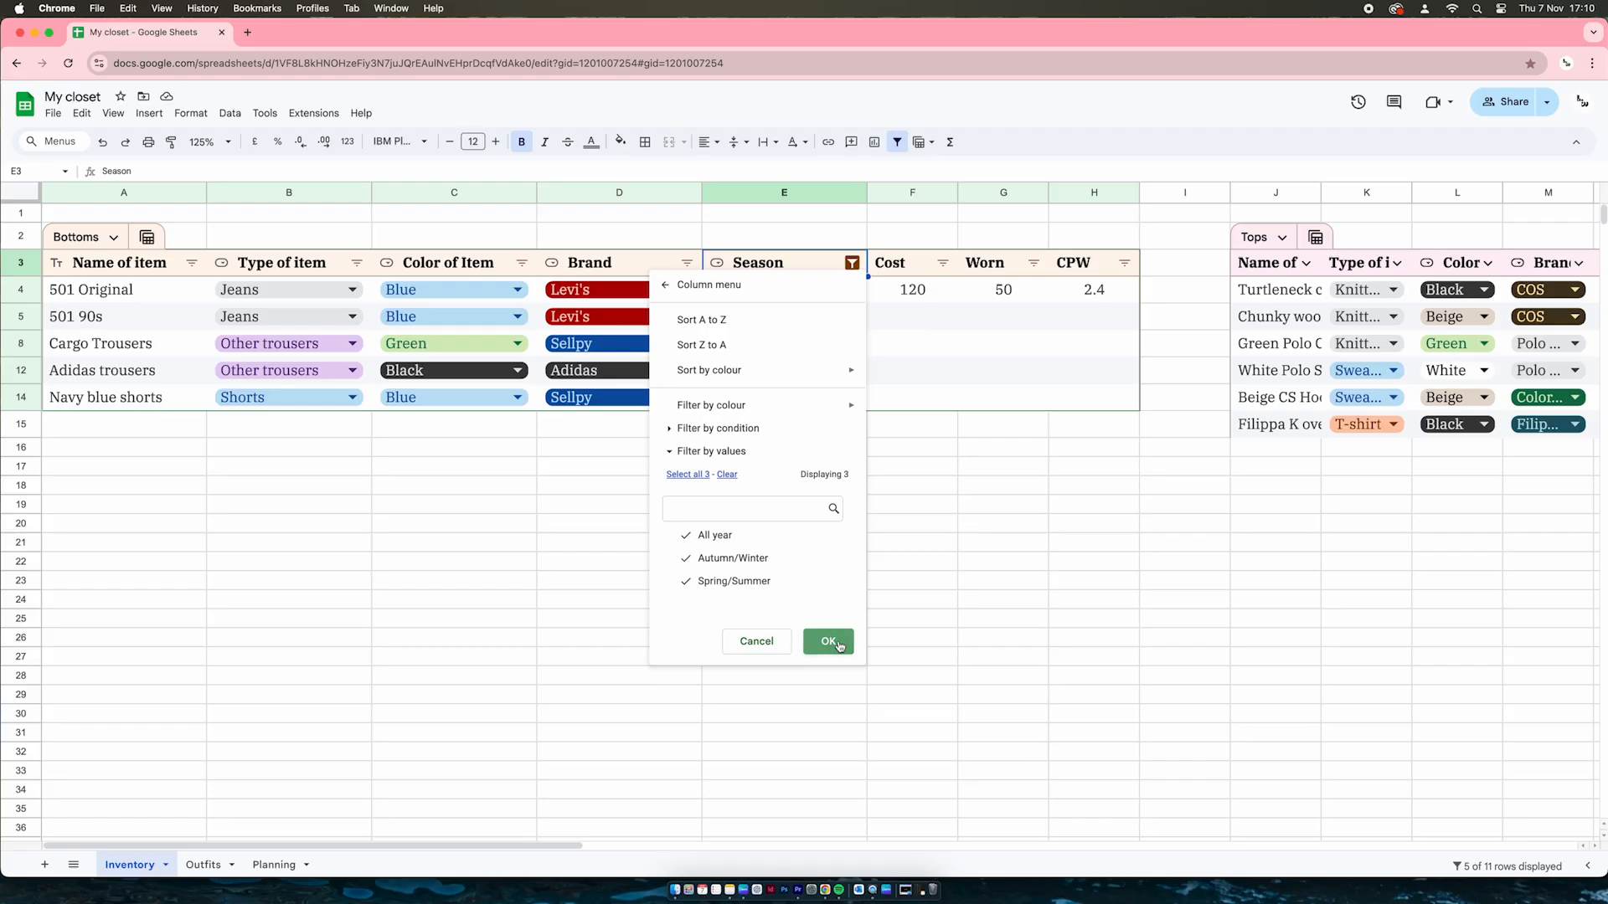
Confirm the Season filter menu so all 11 Bottoms items are listed
click(827, 642)
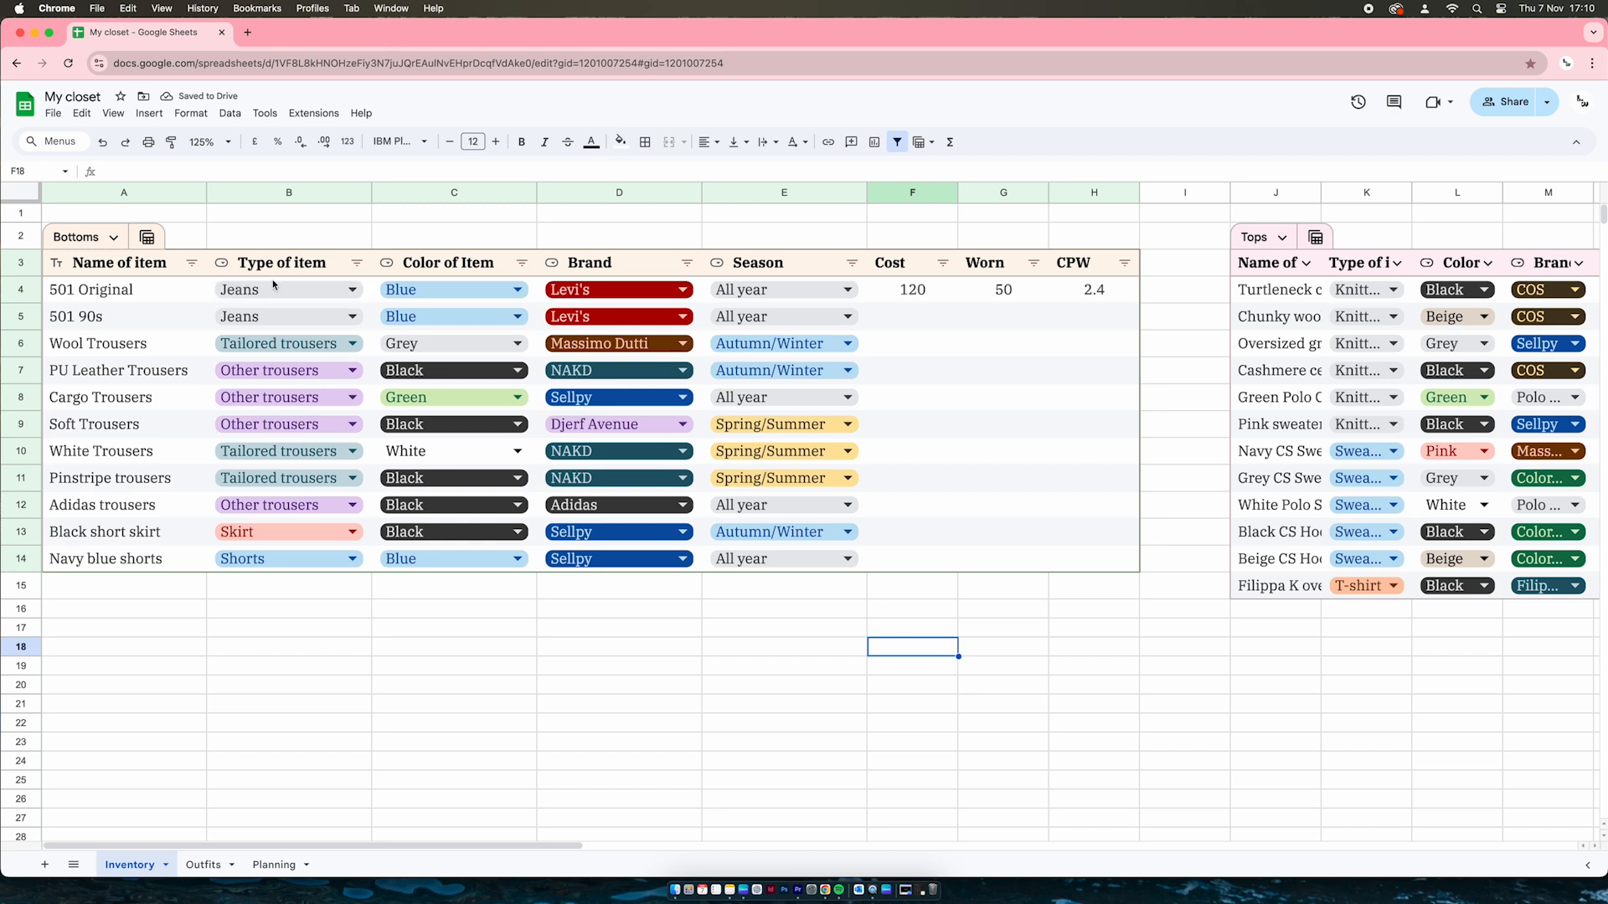
Filter the Bottoms Color of Item column to Blue, excluding Black, Grey and White
click(355, 265)
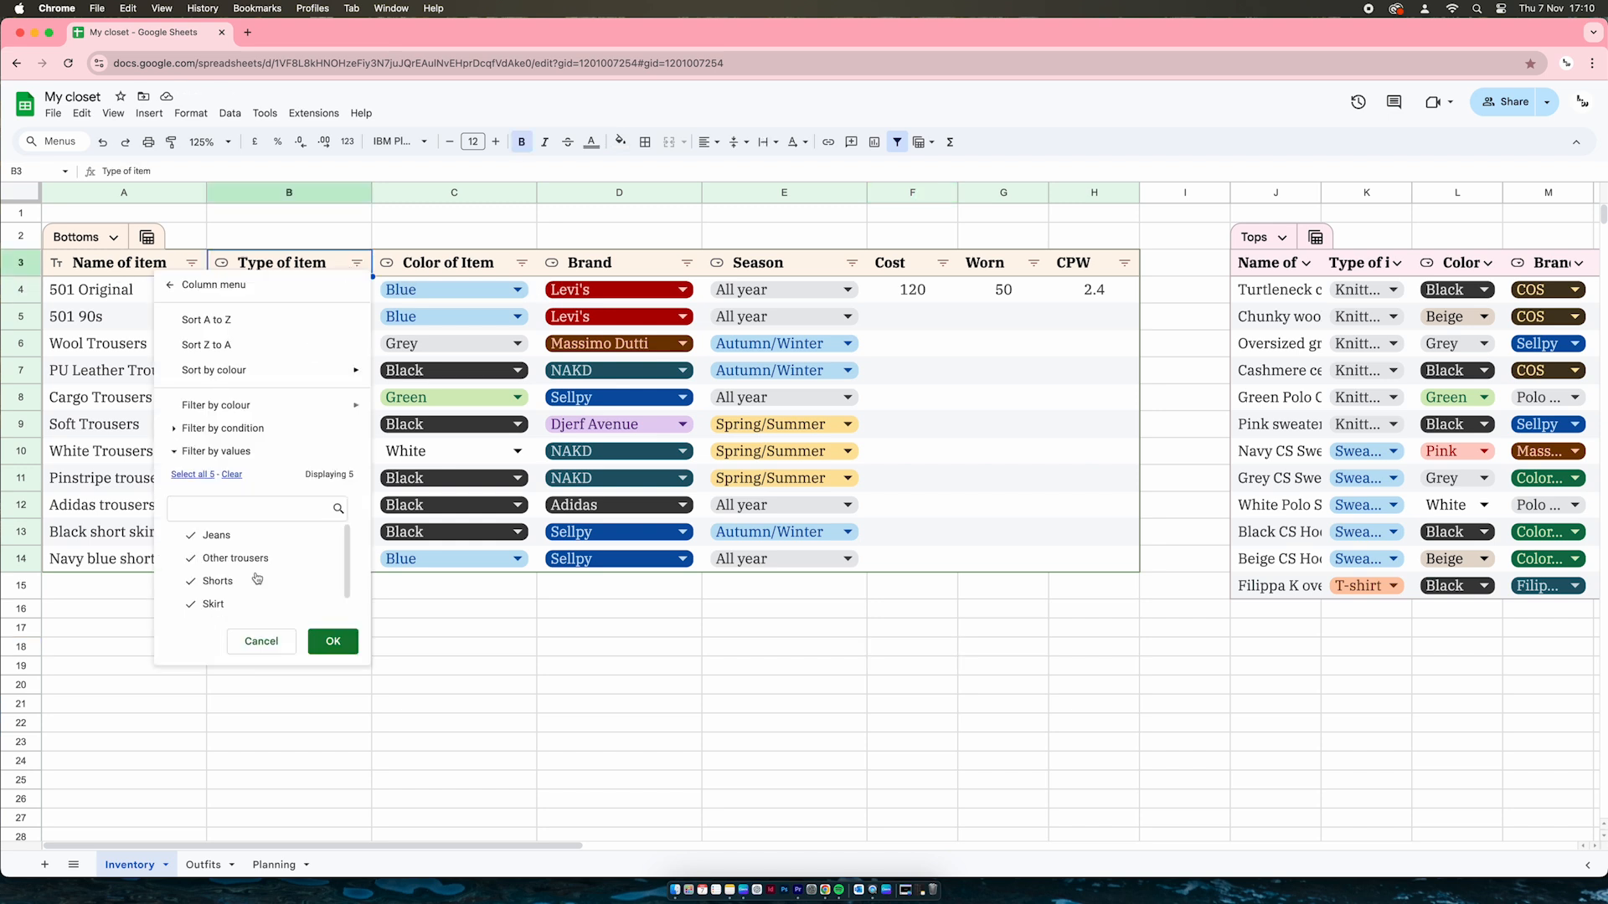
click(312, 640)
click(522, 264)
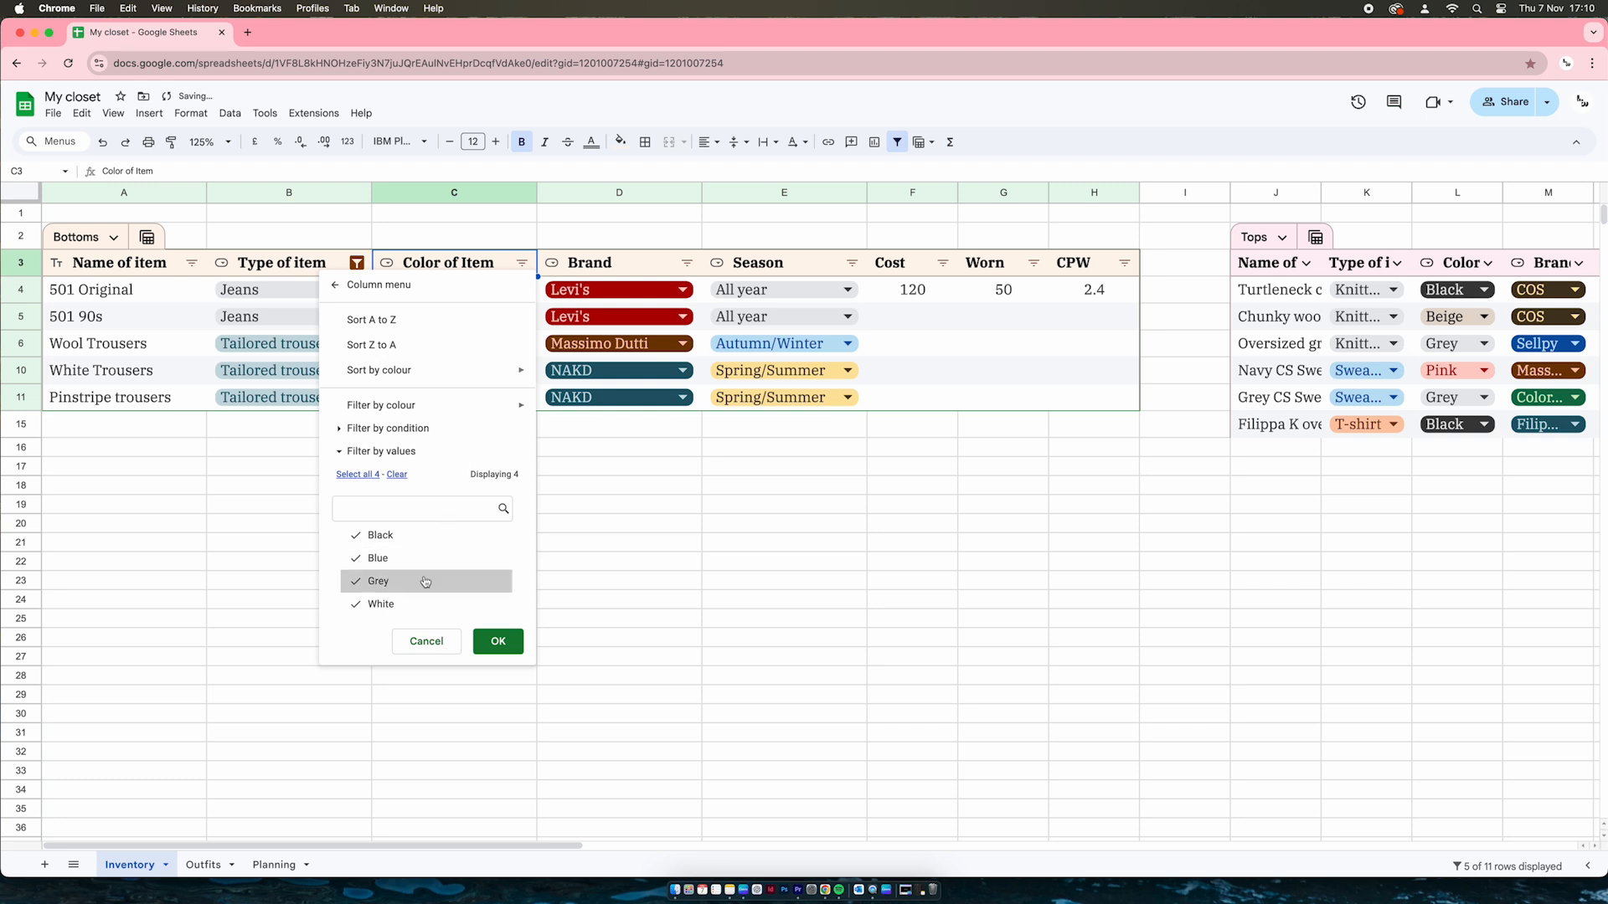
click(393, 536)
click(401, 581)
click(381, 604)
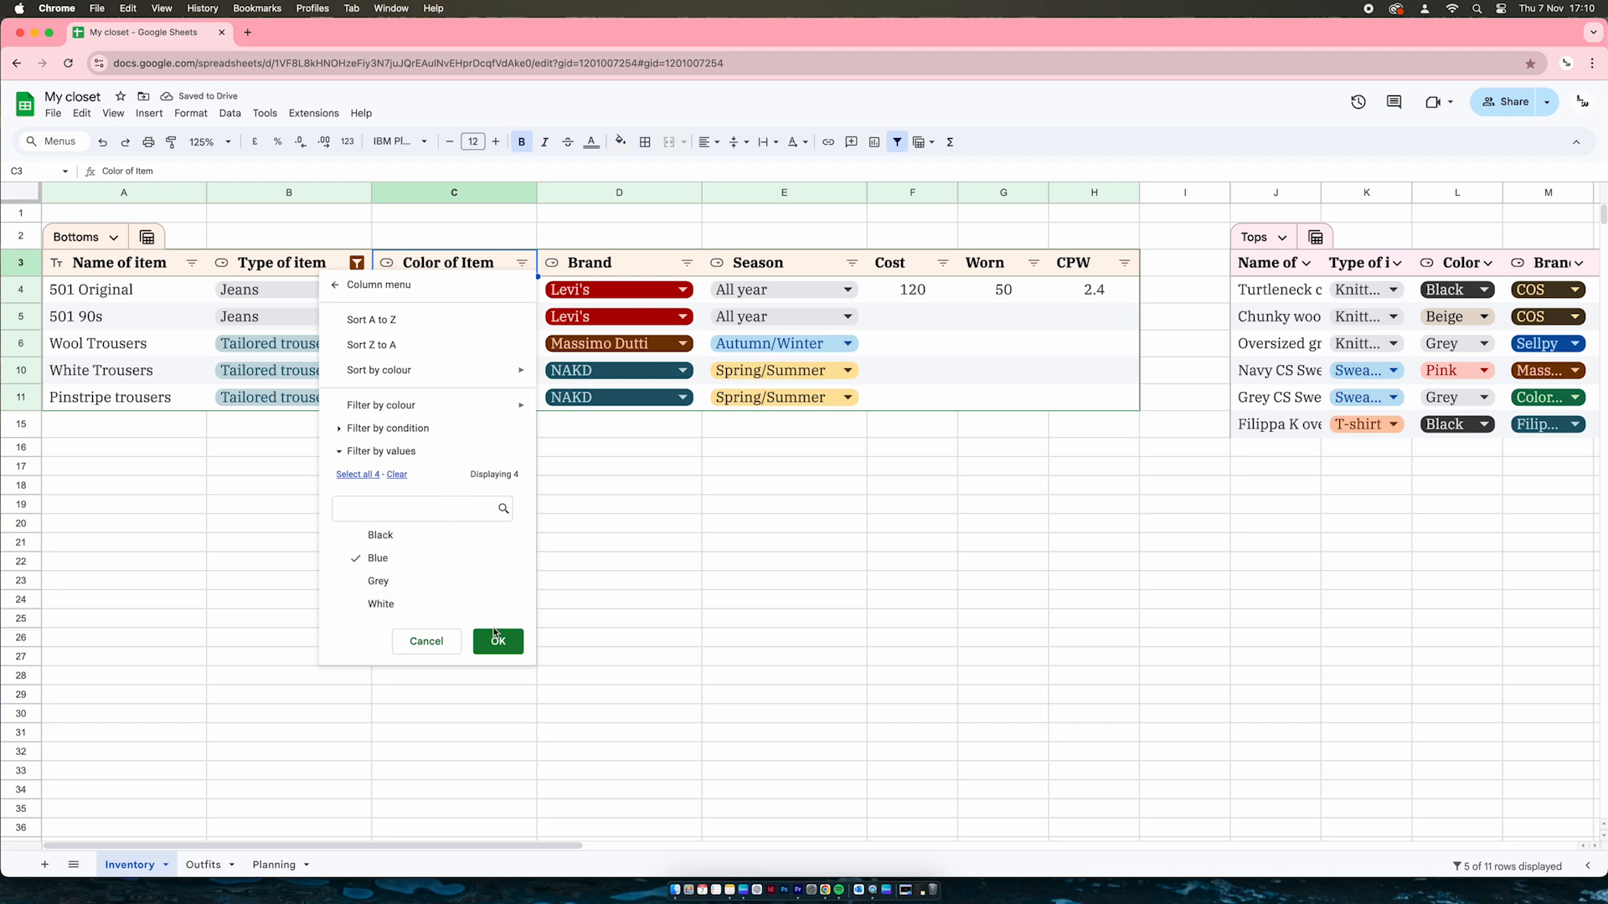
click(498, 641)
click(563, 512)
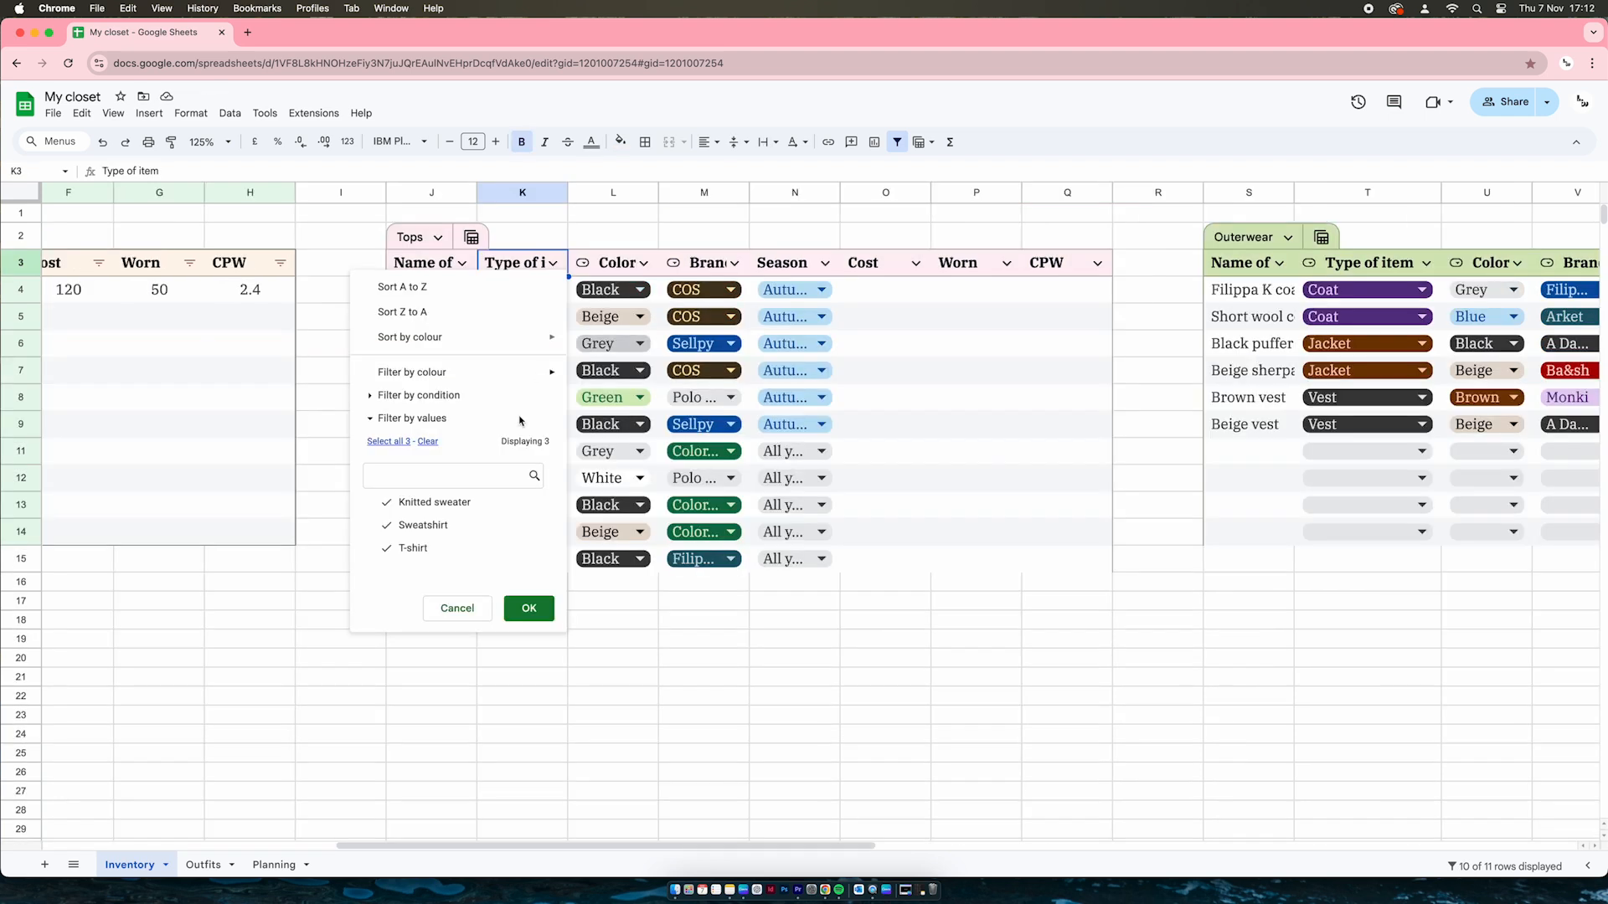
Filter the Tops table to Knitted sweater type and COS brand only
click(463, 527)
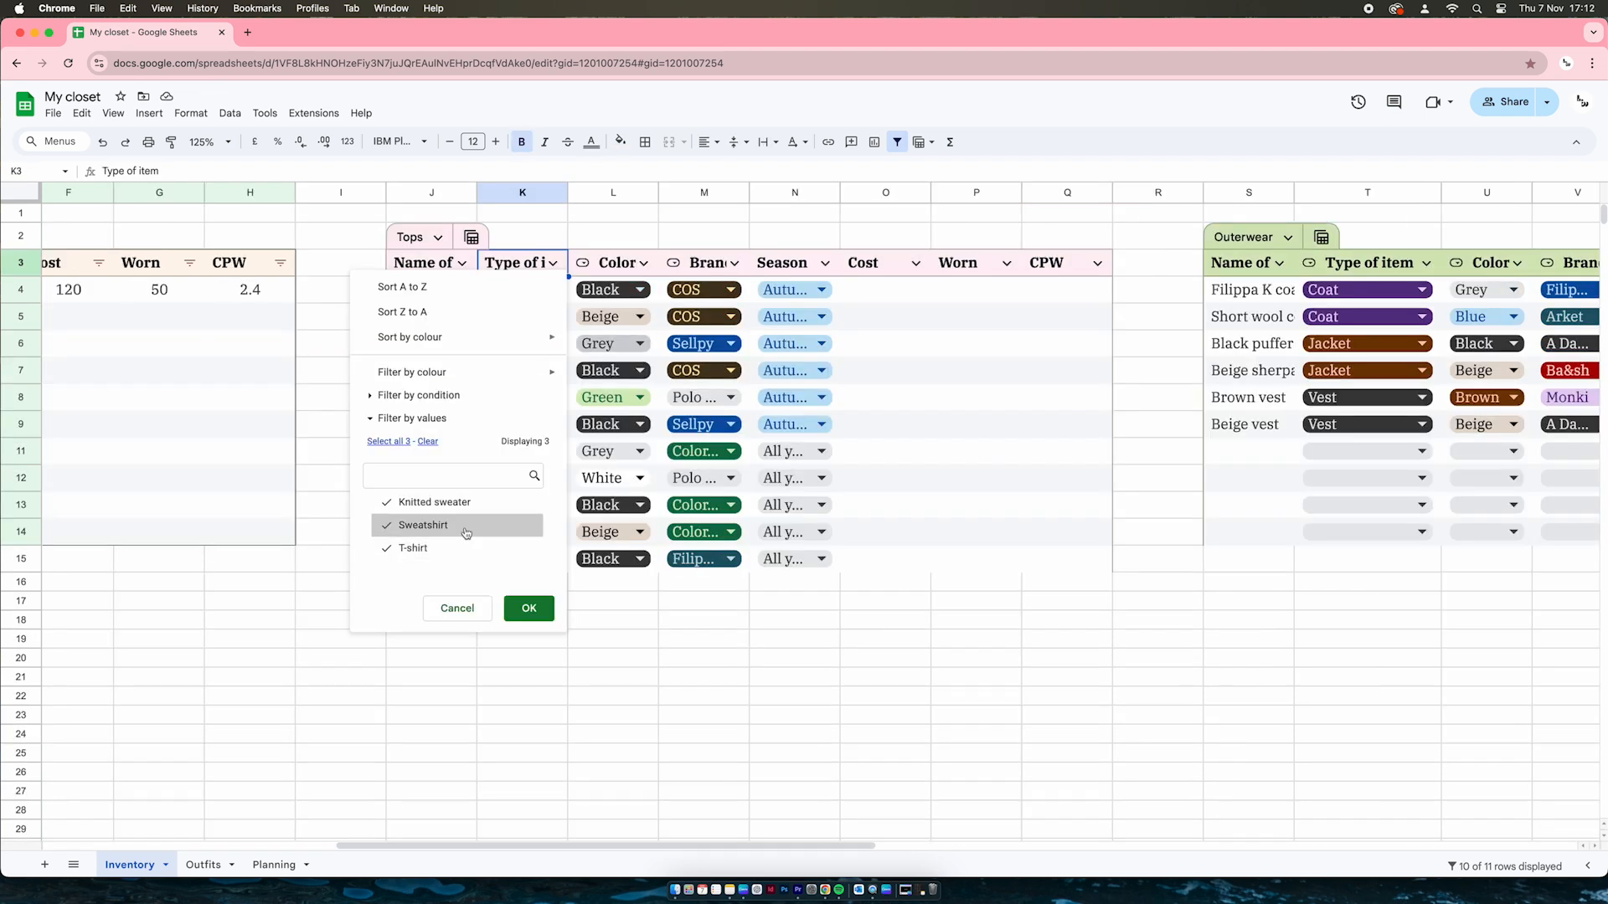
click(463, 547)
click(529, 610)
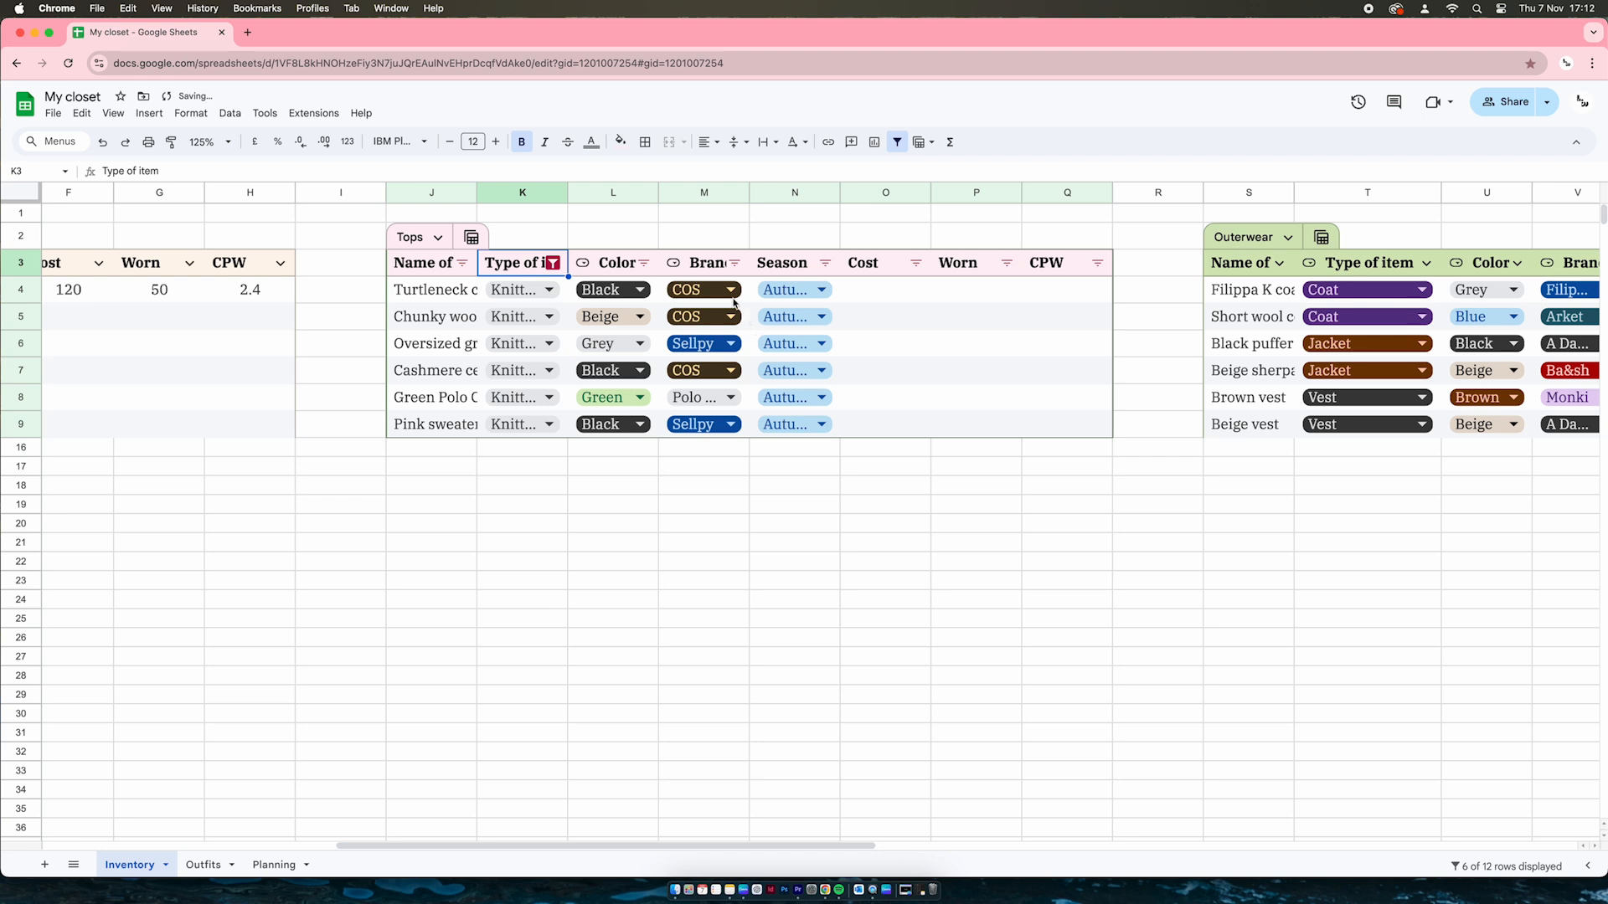
click(734, 263)
click(587, 558)
click(594, 581)
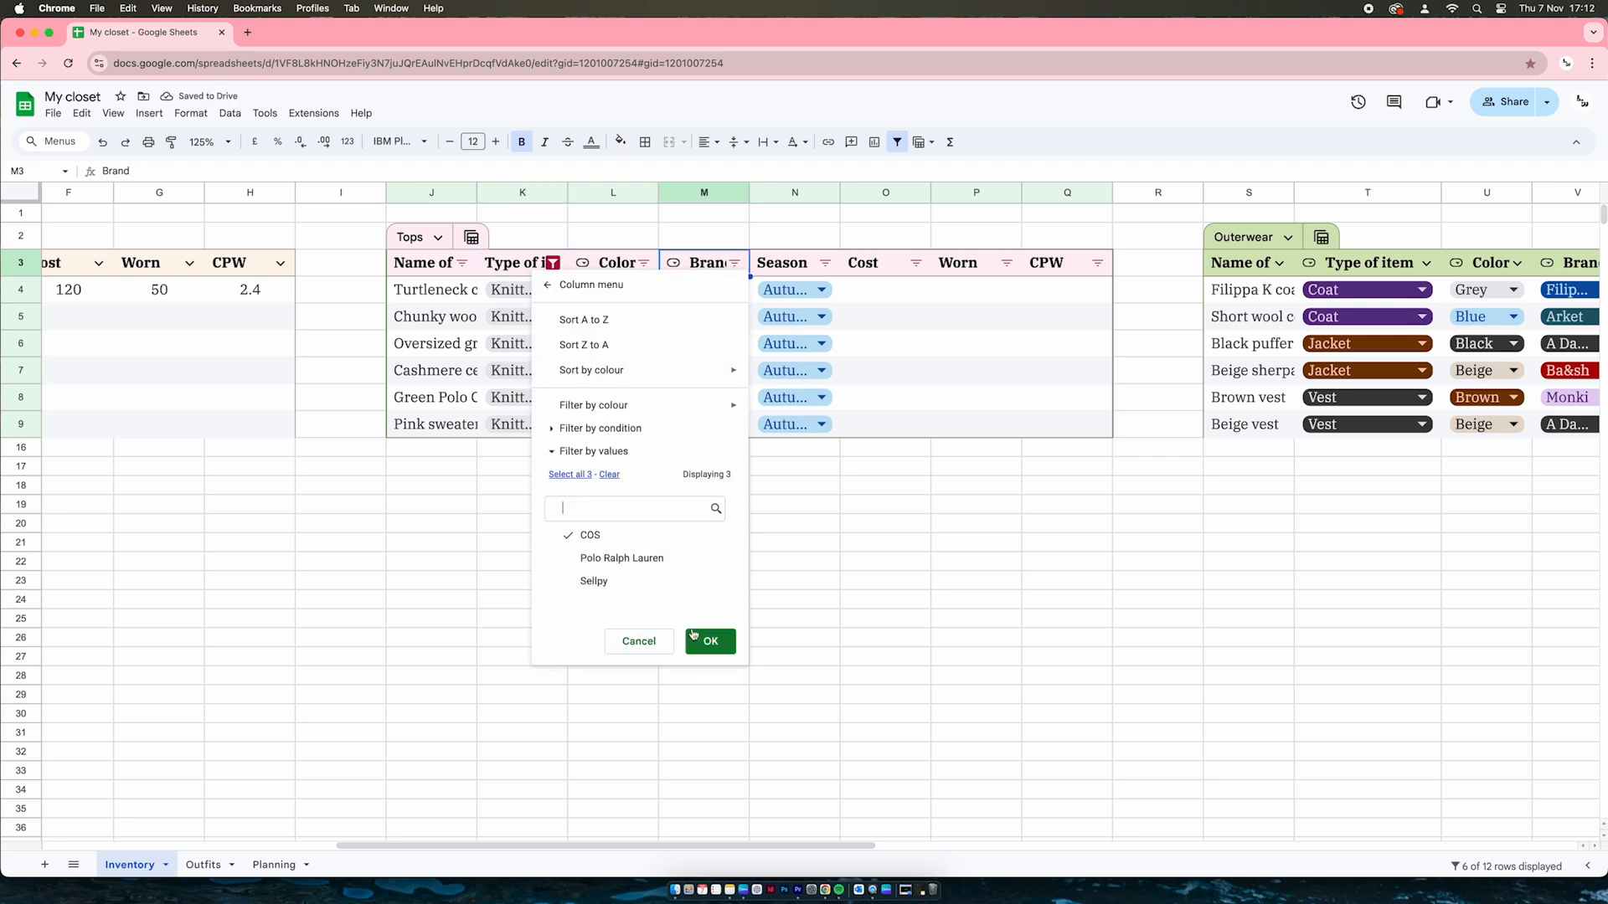
click(694, 638)
click(695, 540)
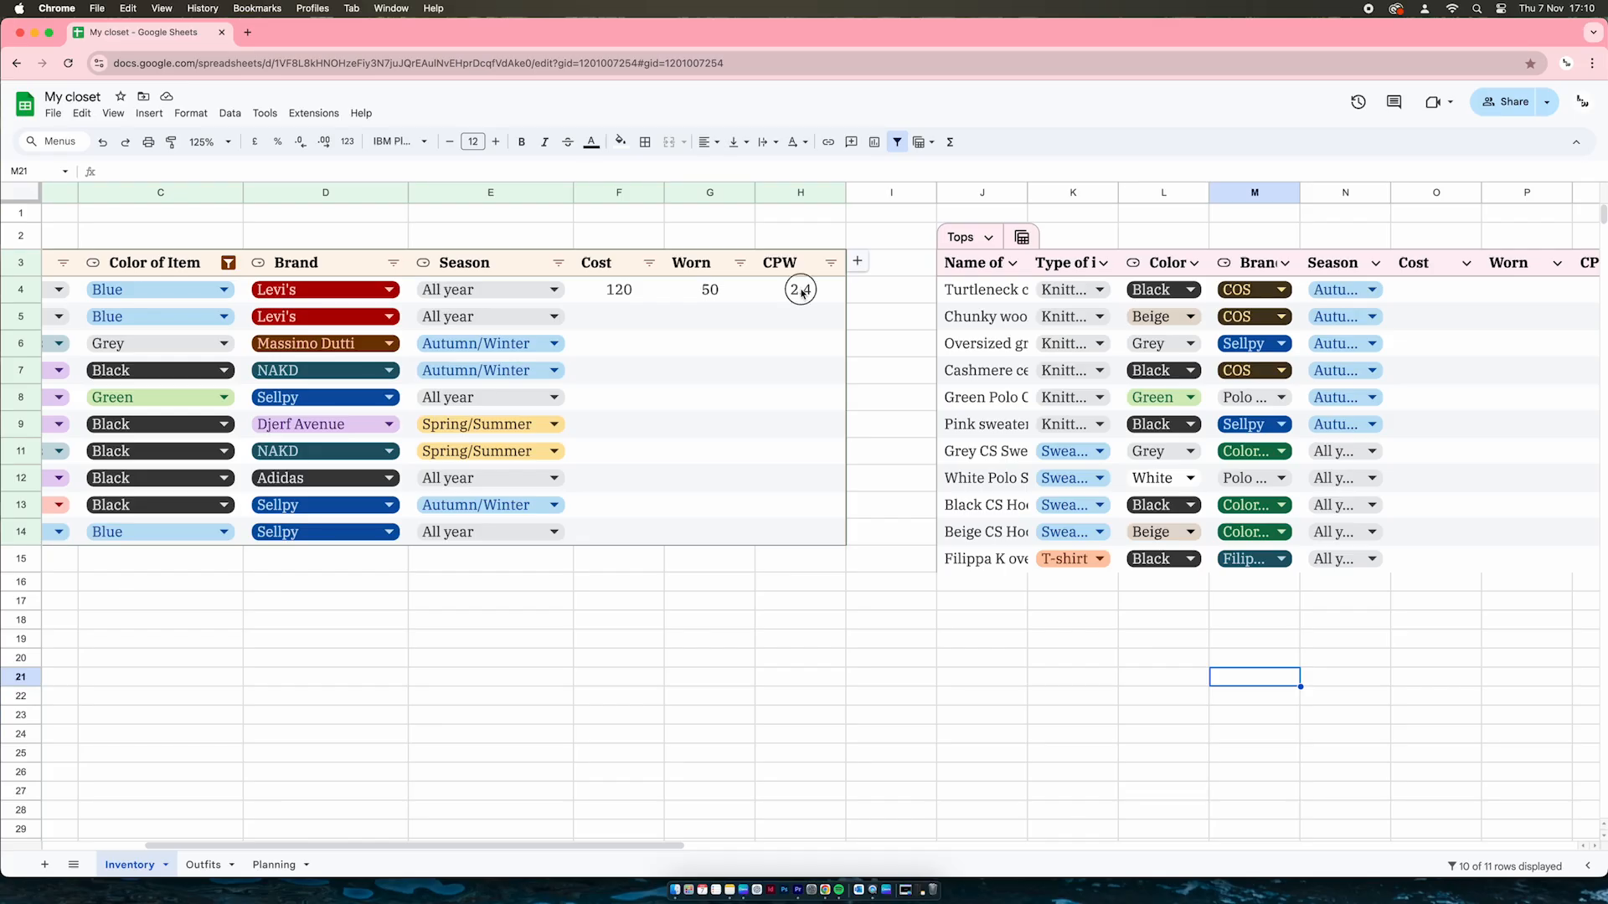
Inspect 501 Original's CPW formula =SUM(F4/G4) in H4
click(798, 289)
click(166, 171)
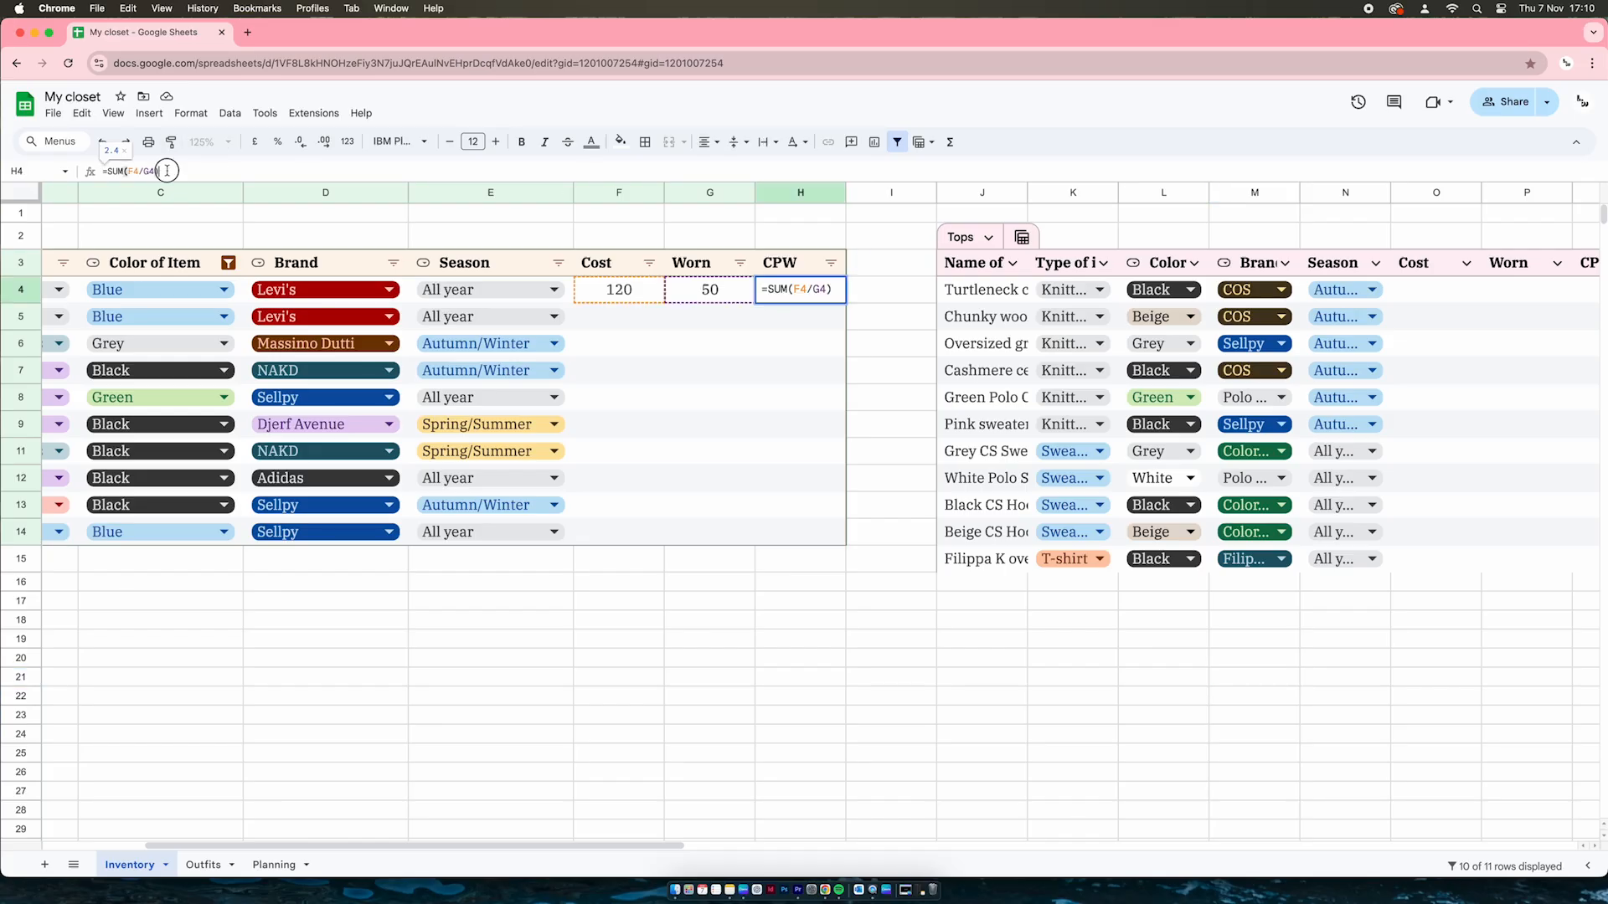
drag(166, 170, 101, 173)
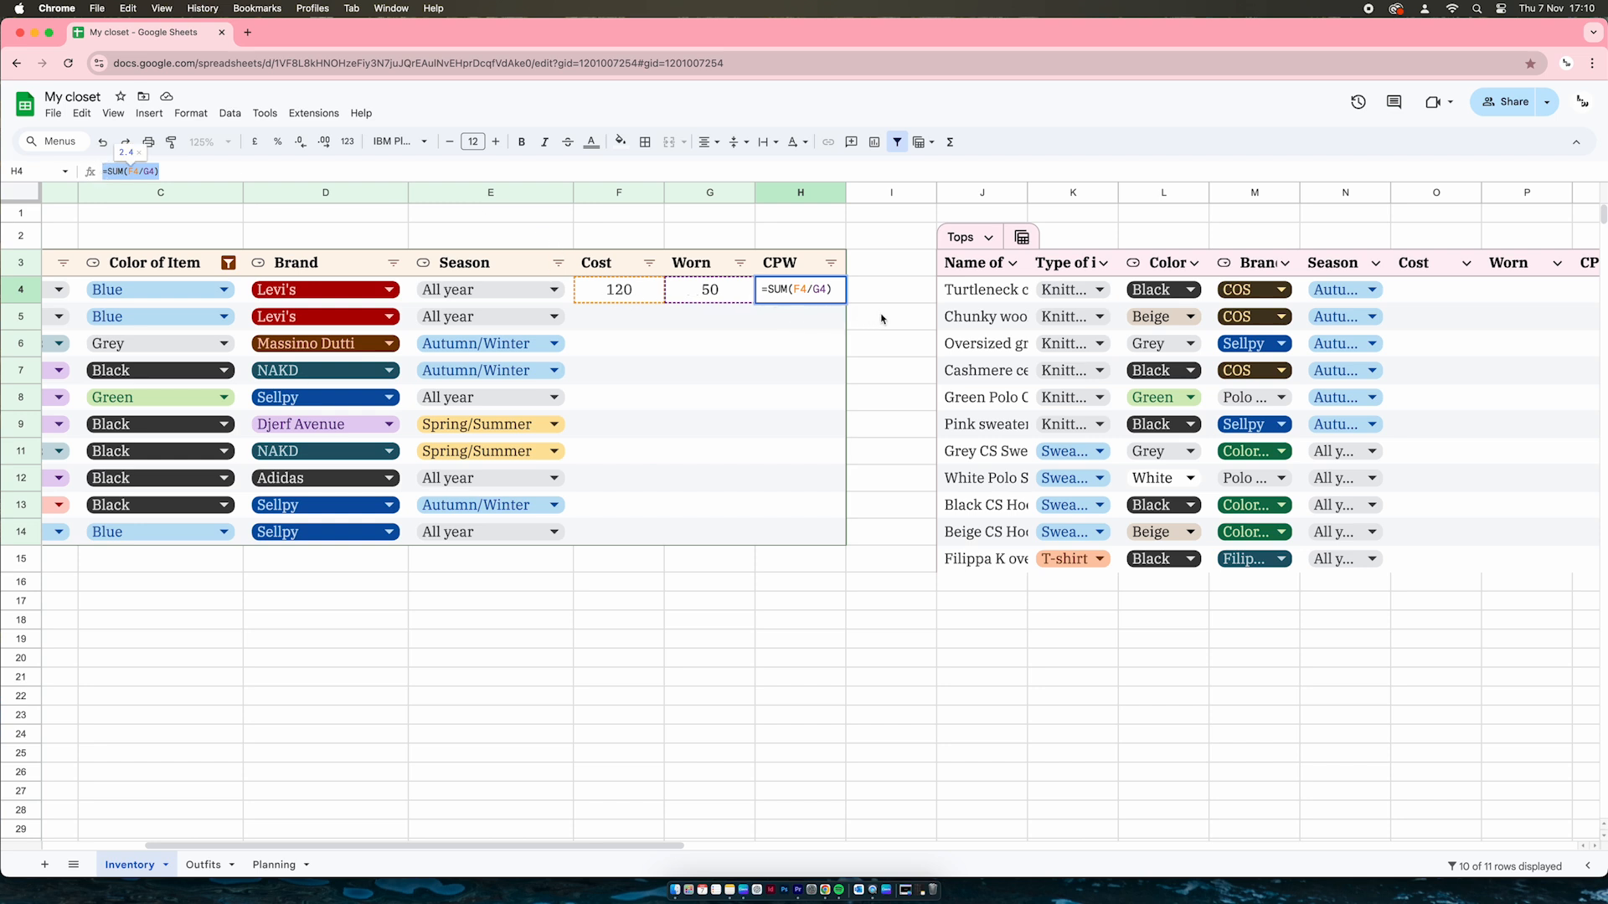
Change 501 Original's Worn count in G4 to 100, then restore it to 50
click(710, 294)
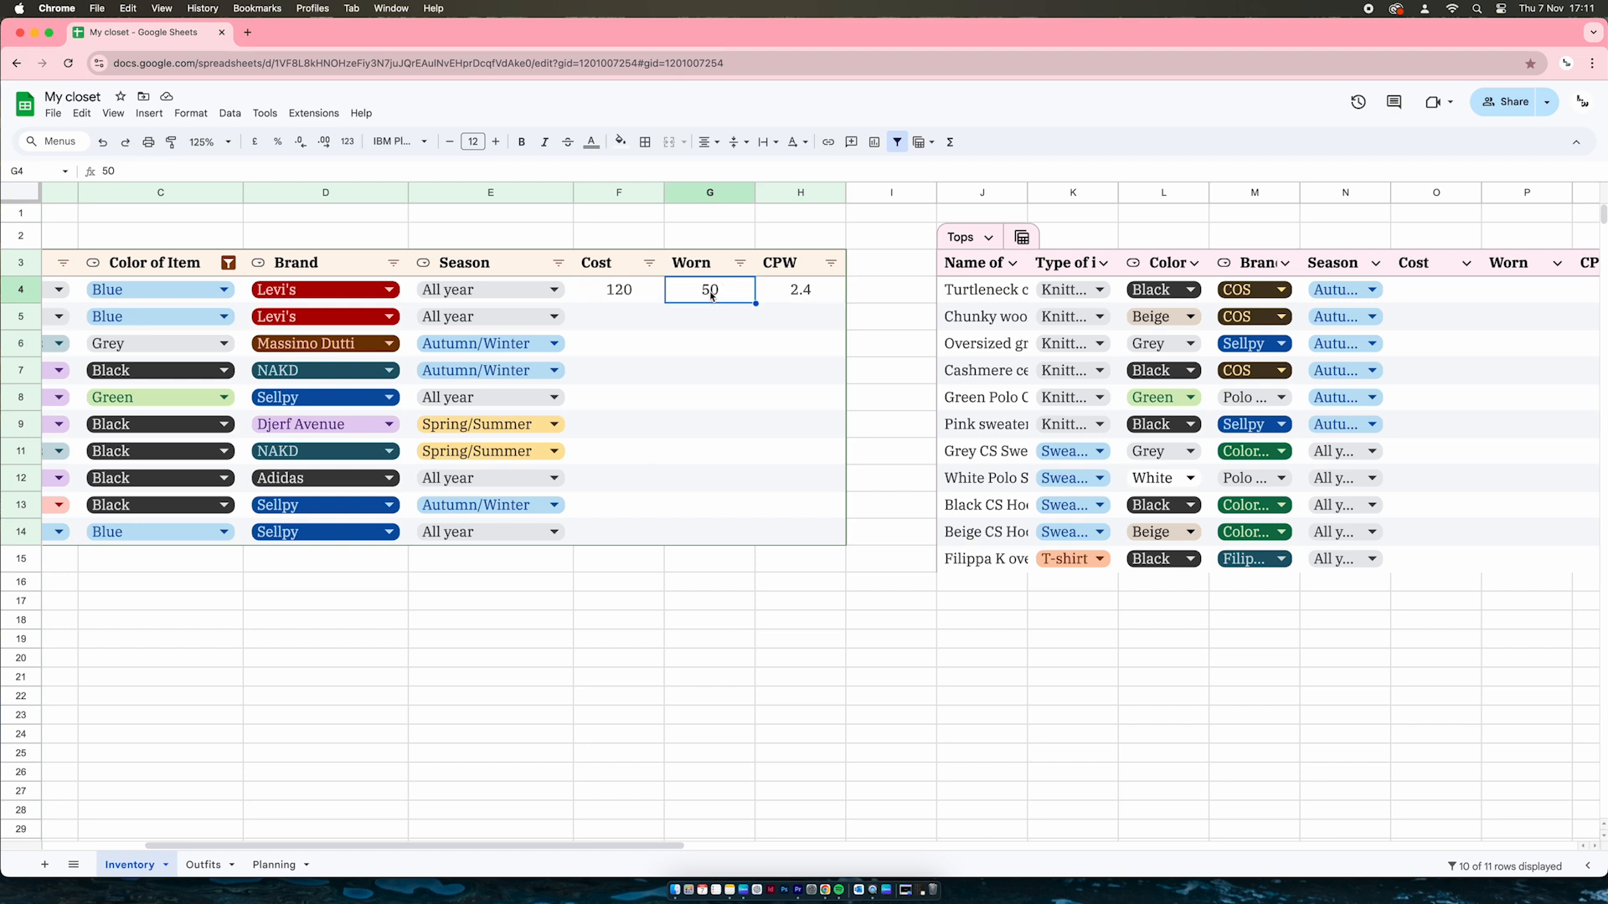
text(100)
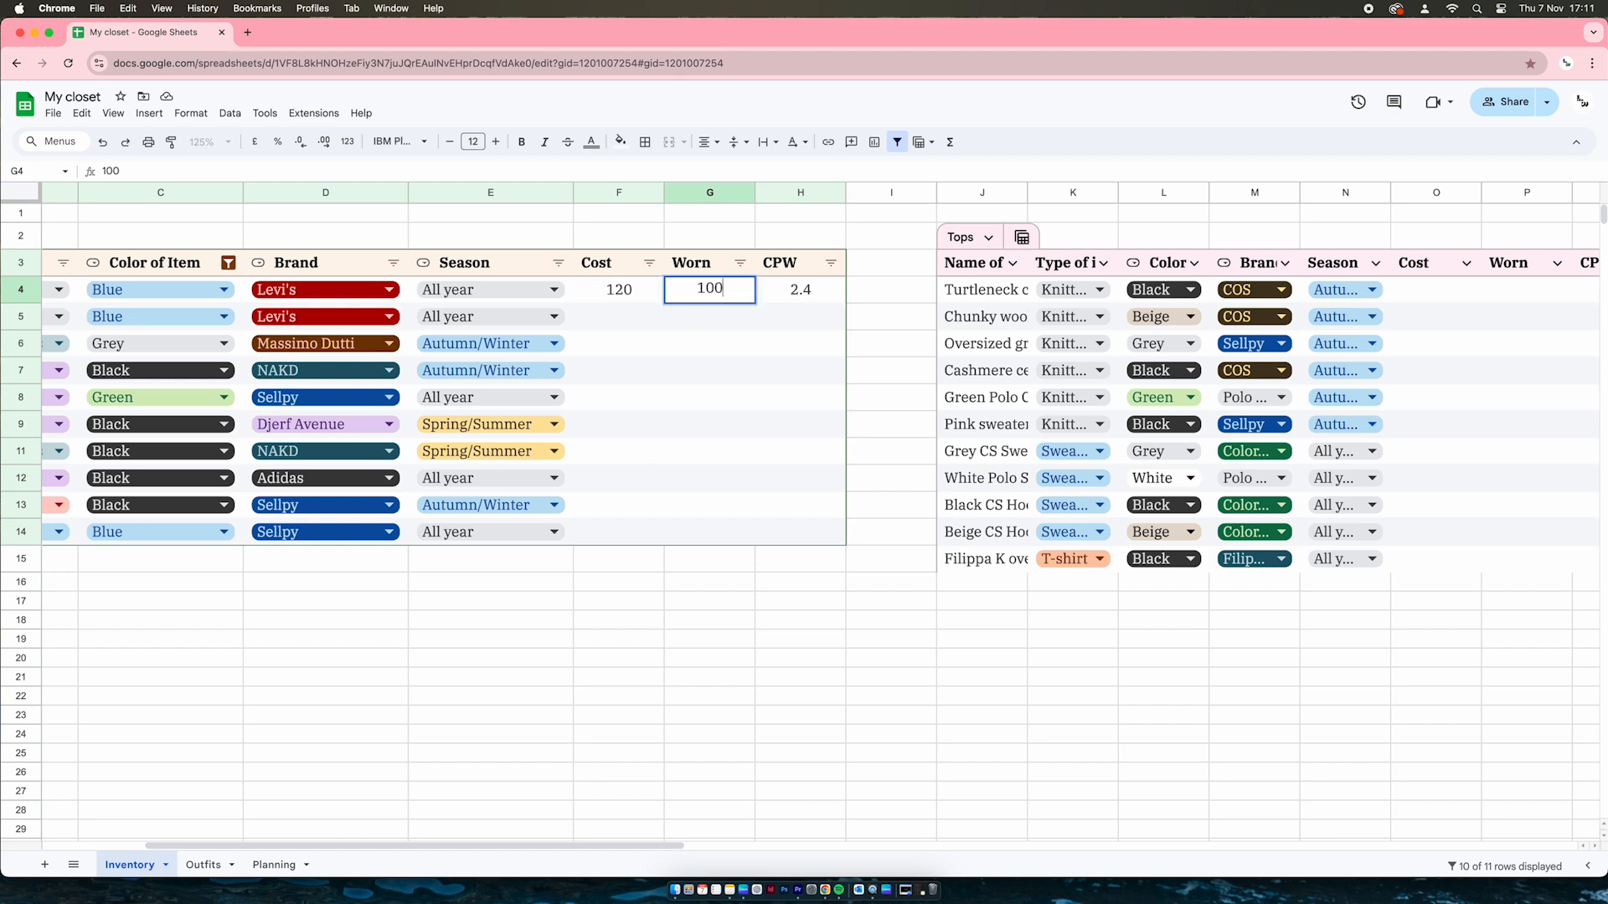
key(Return)
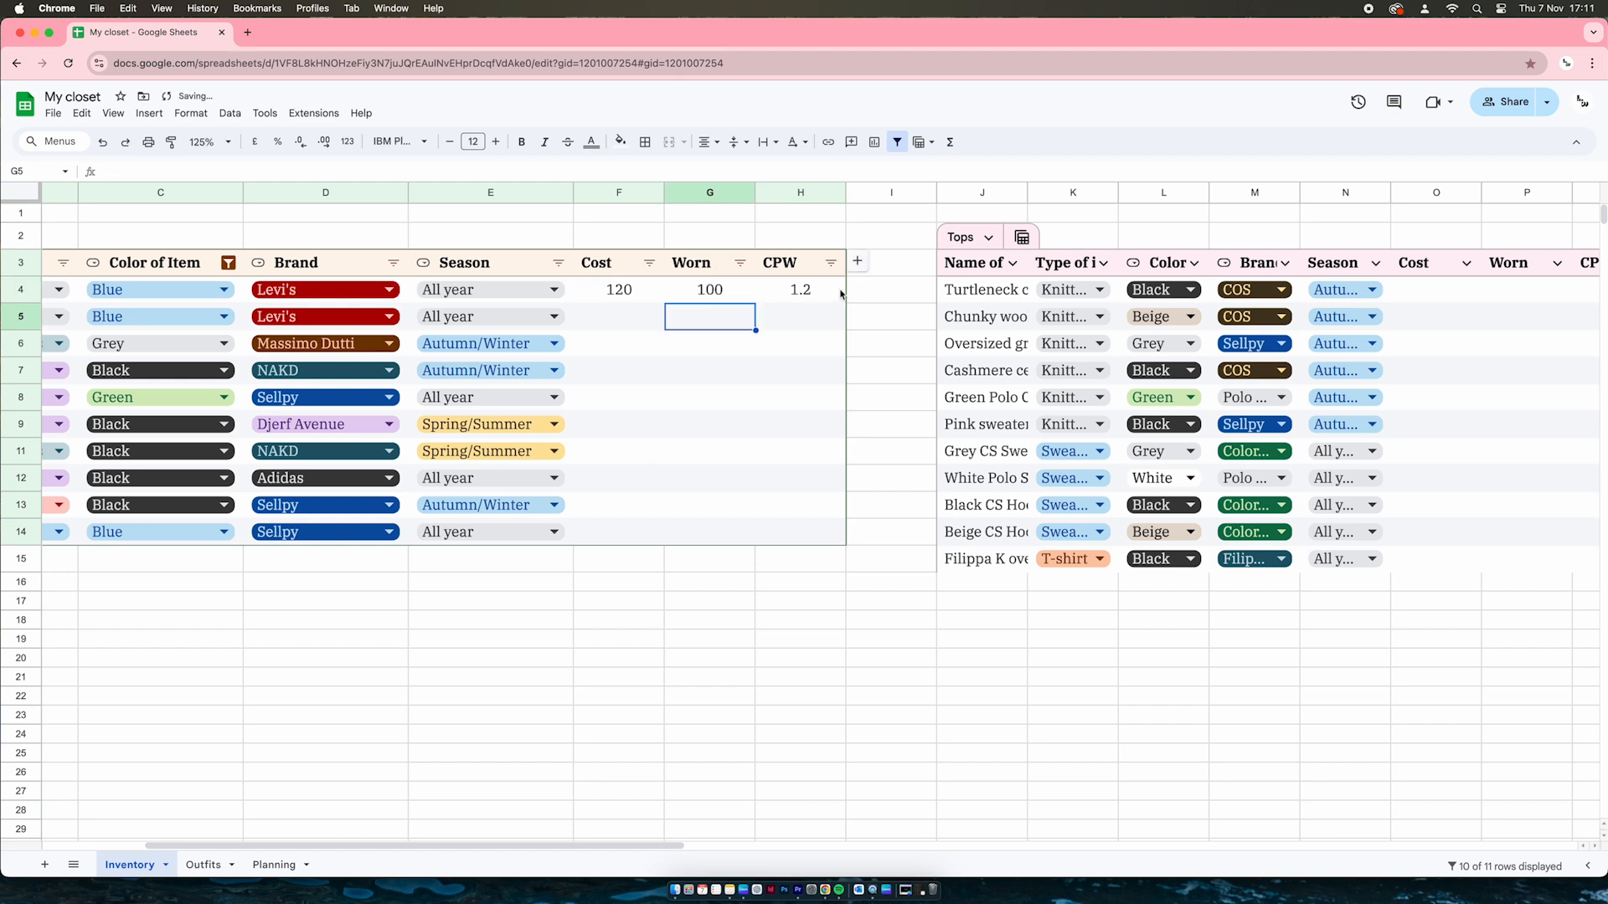
click(718, 295)
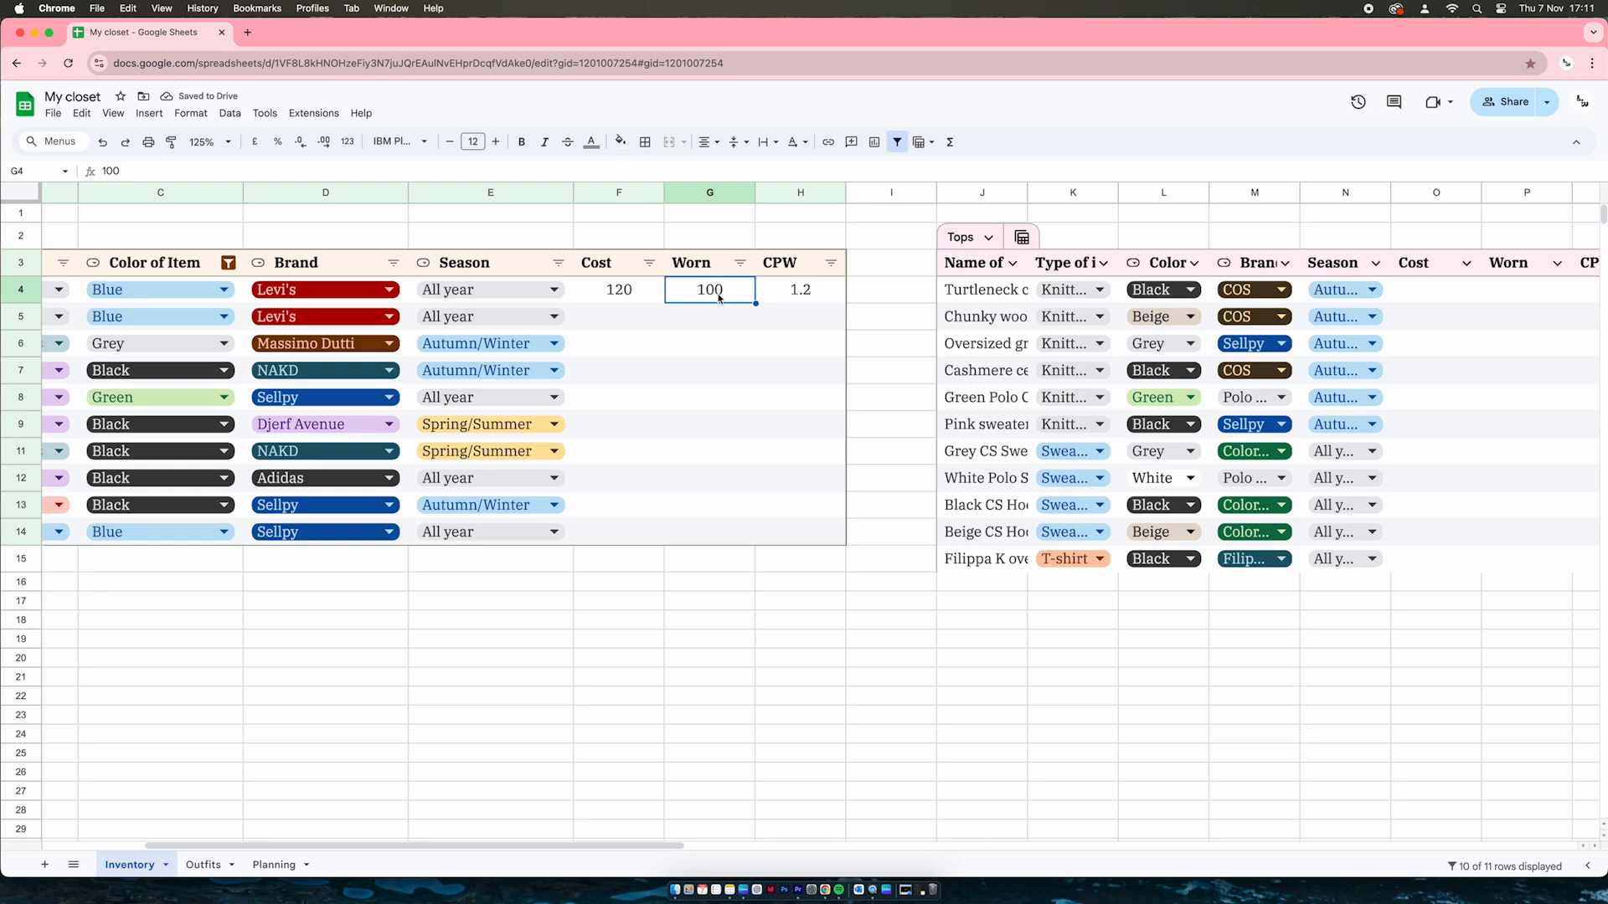
key(BackSpace)
text(50)
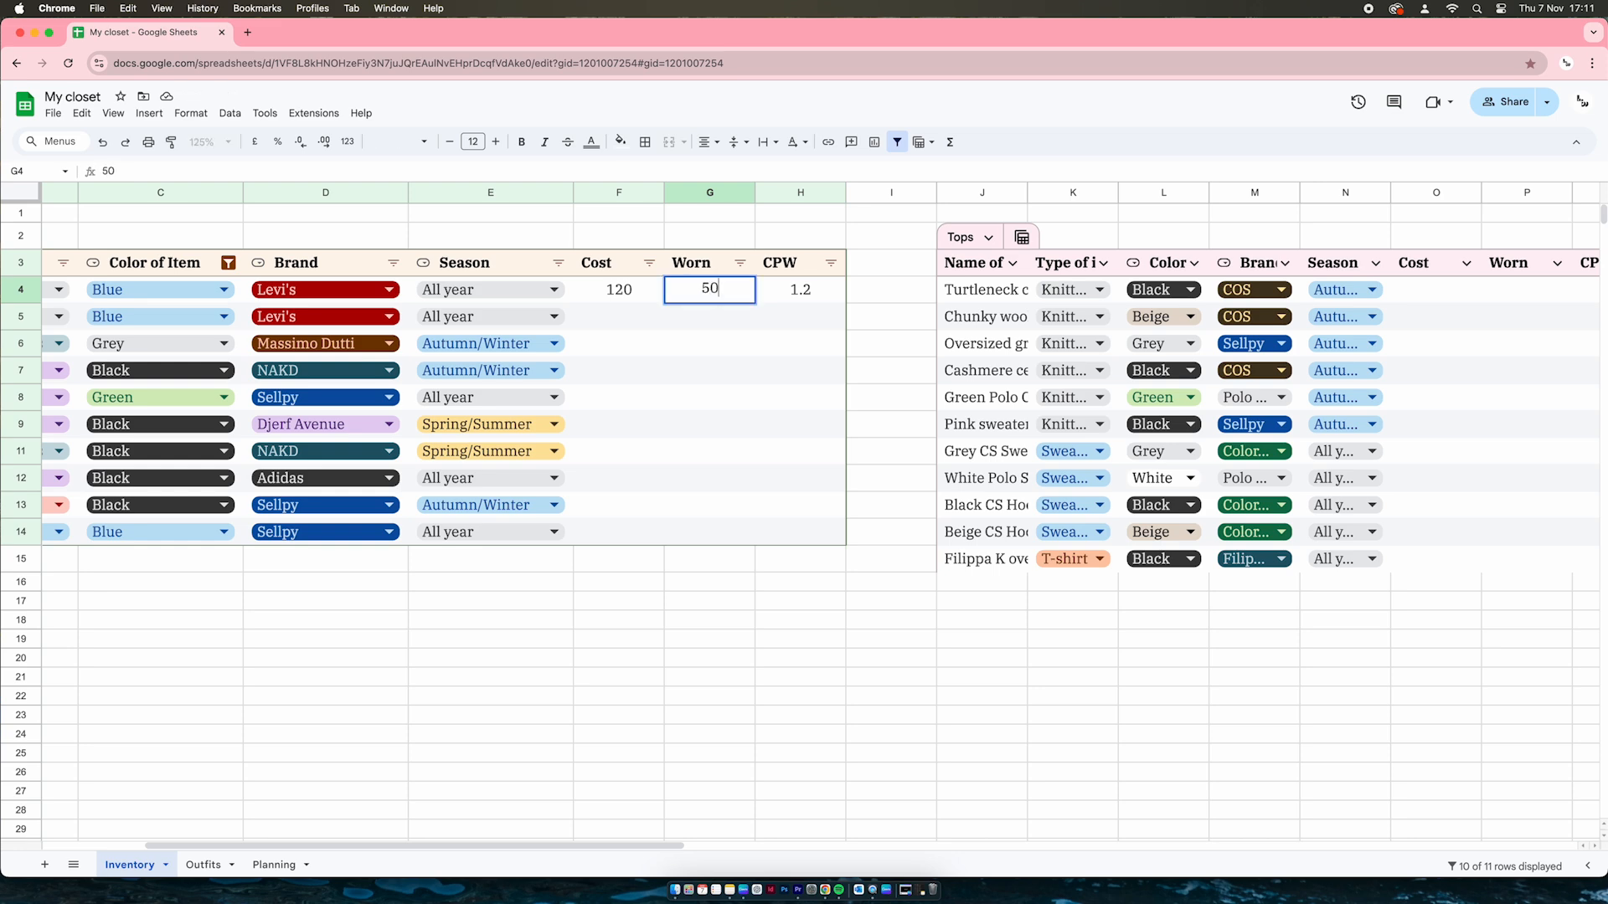
key(Return)
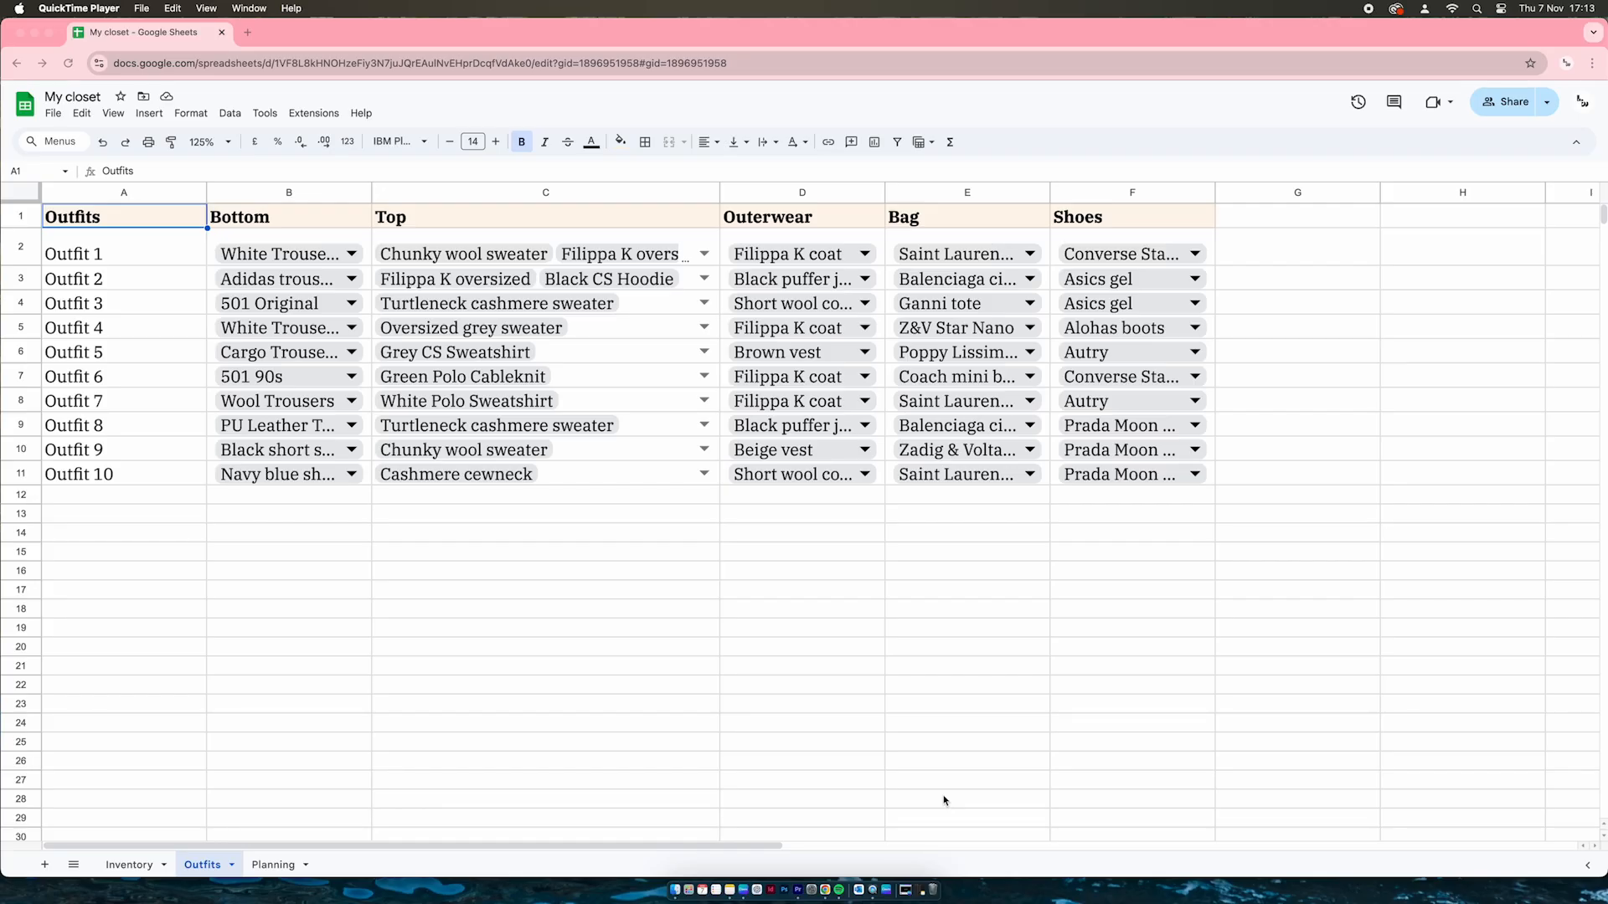
click(509, 687)
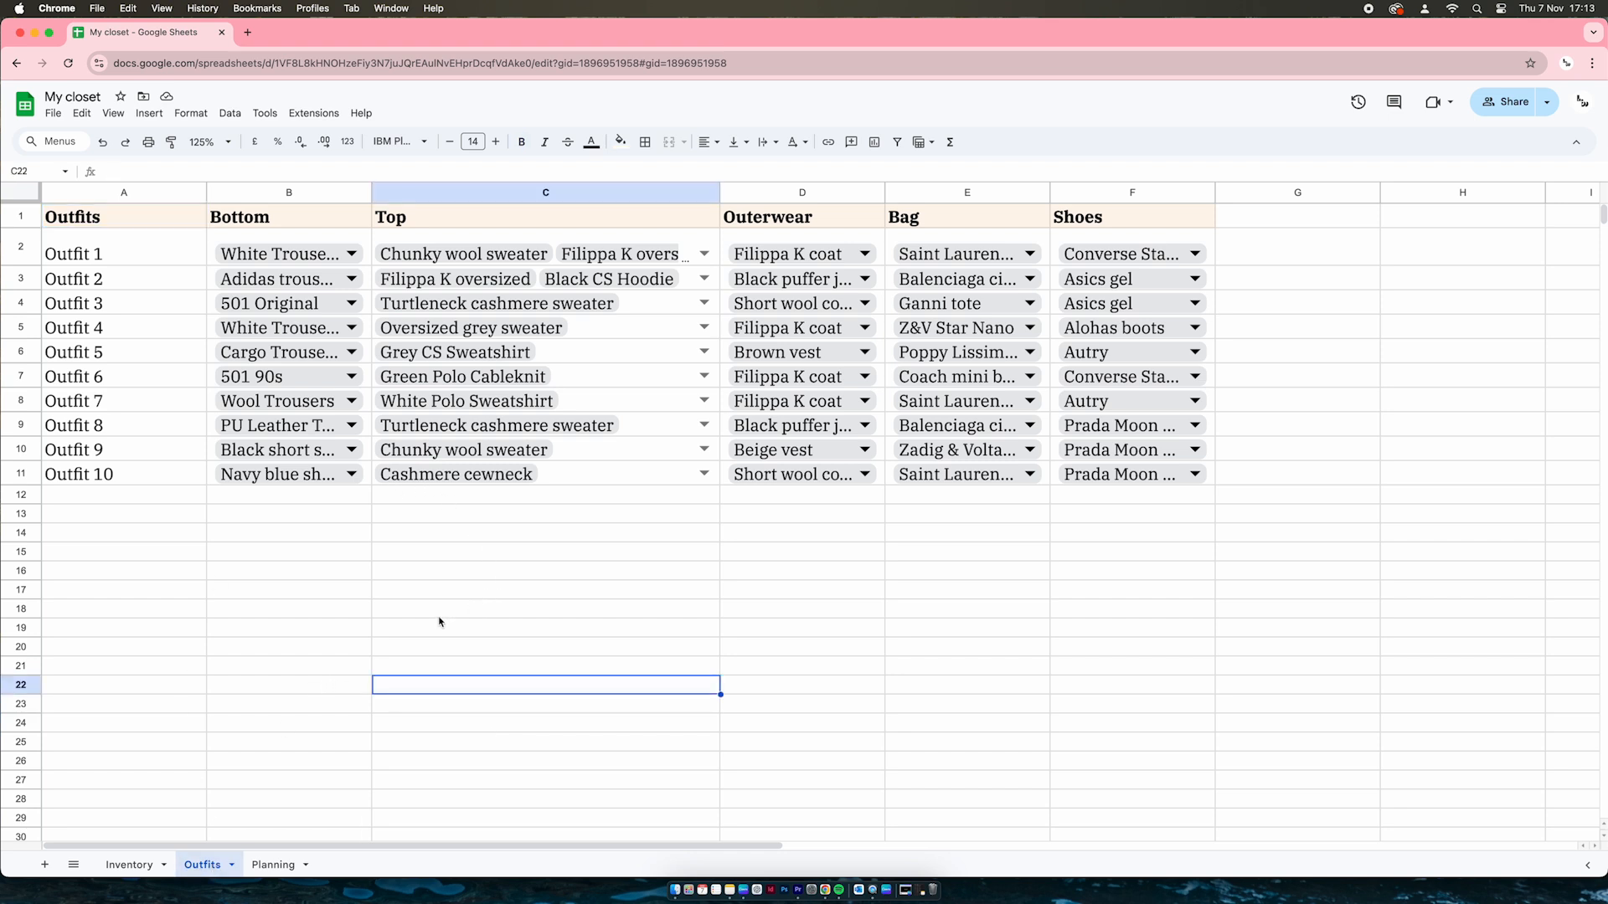
click(283, 222)
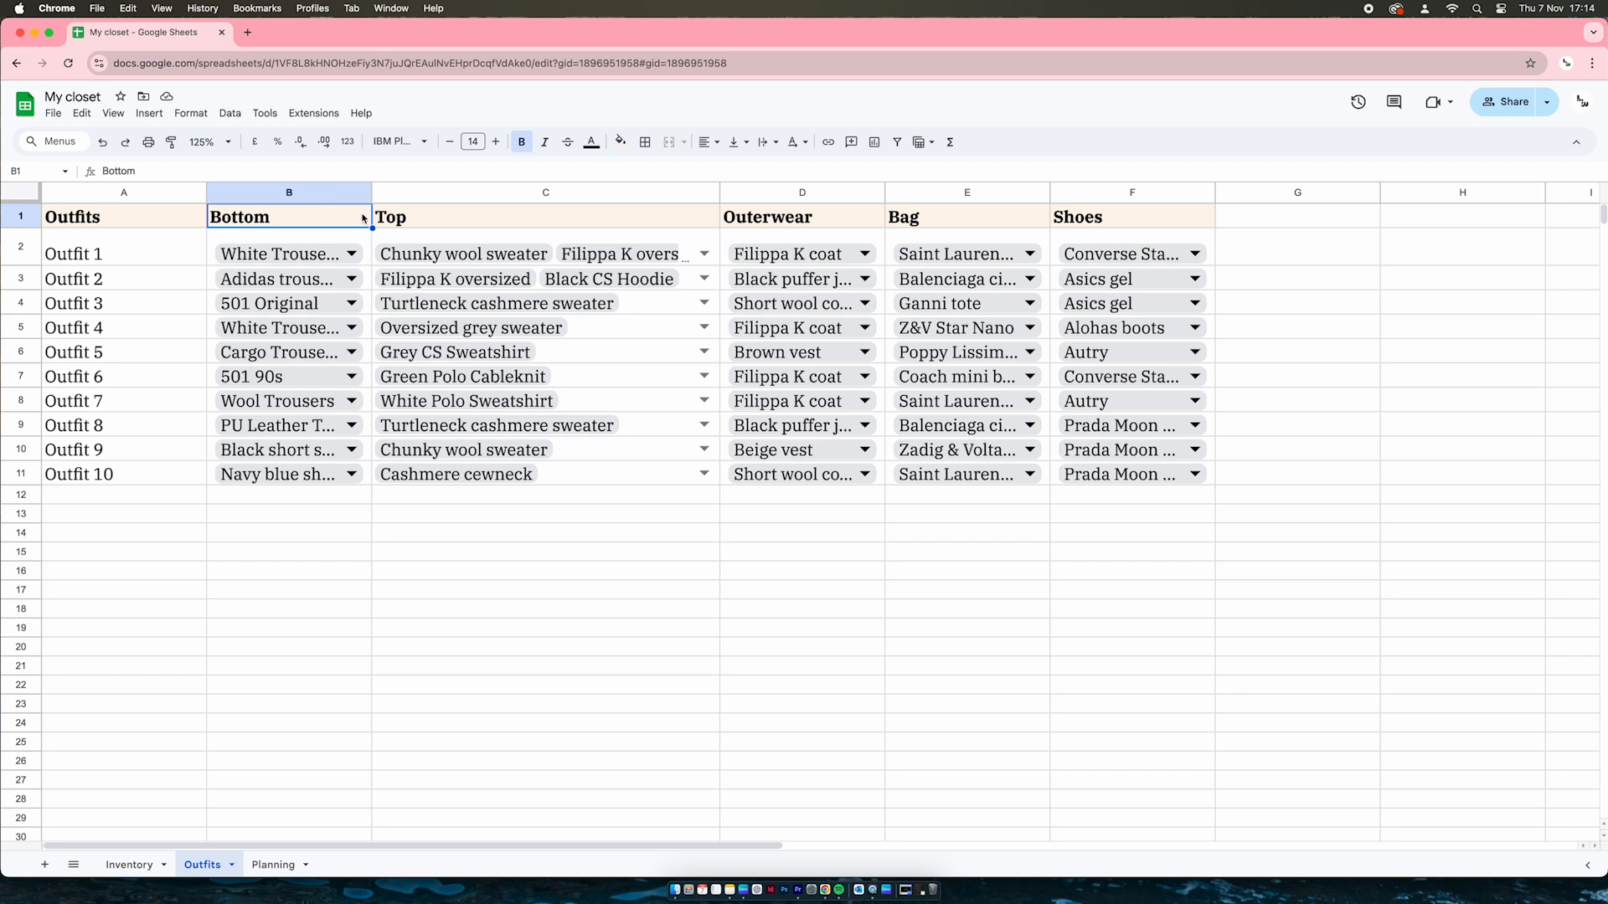
Enter the heading Accessories in G1, after Shoes on the Outfits sheet
click(520, 219)
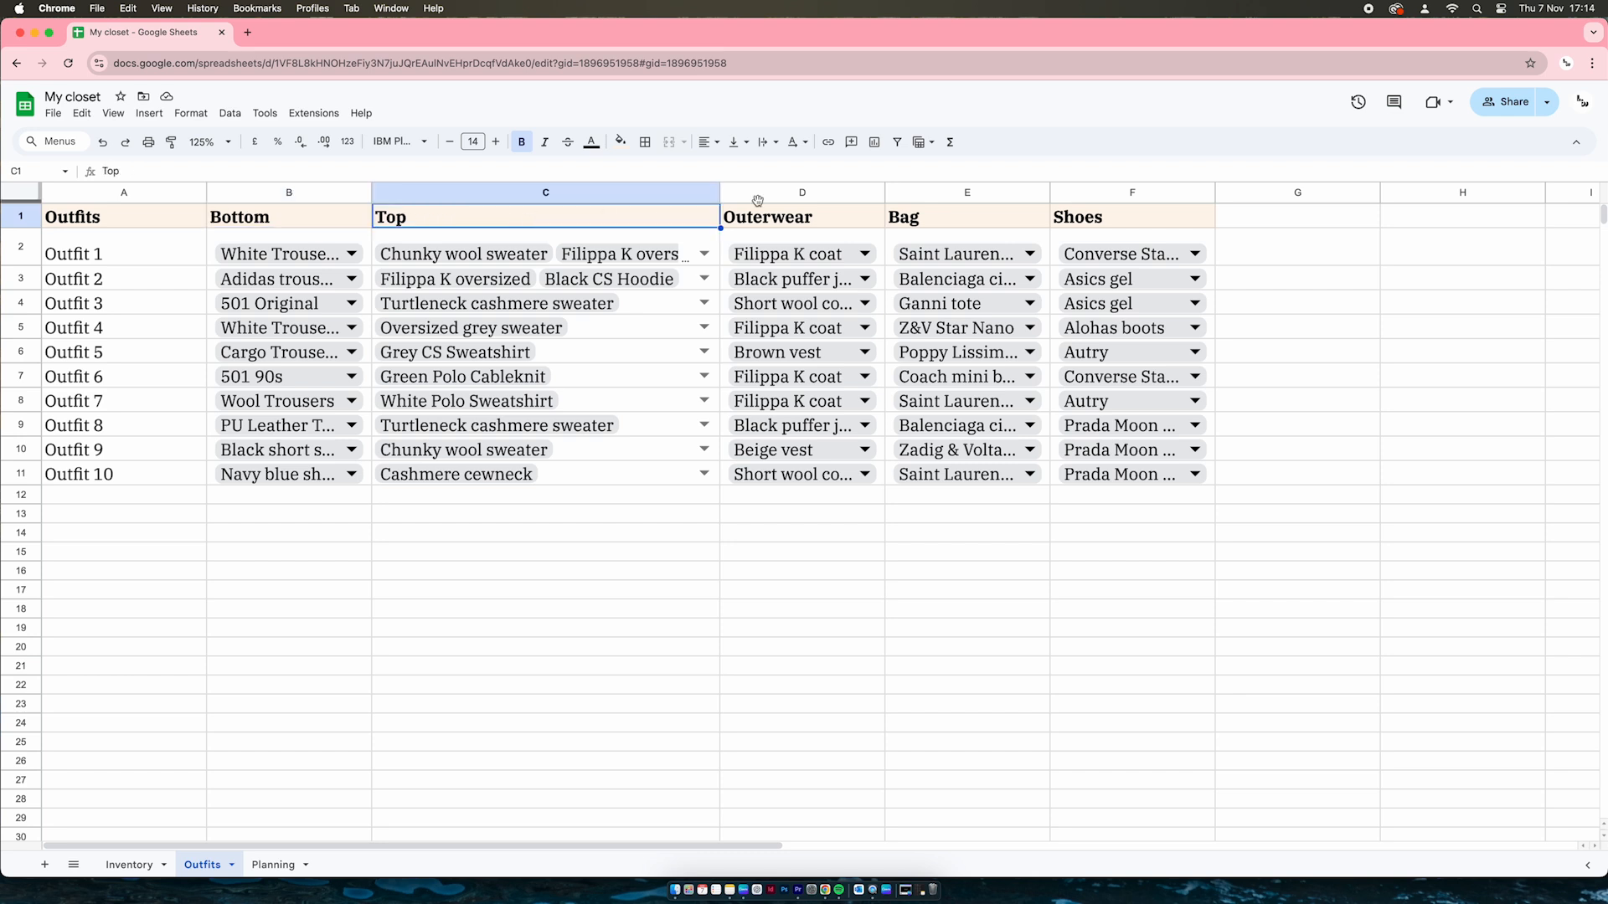
click(970, 217)
click(1103, 219)
click(1294, 212)
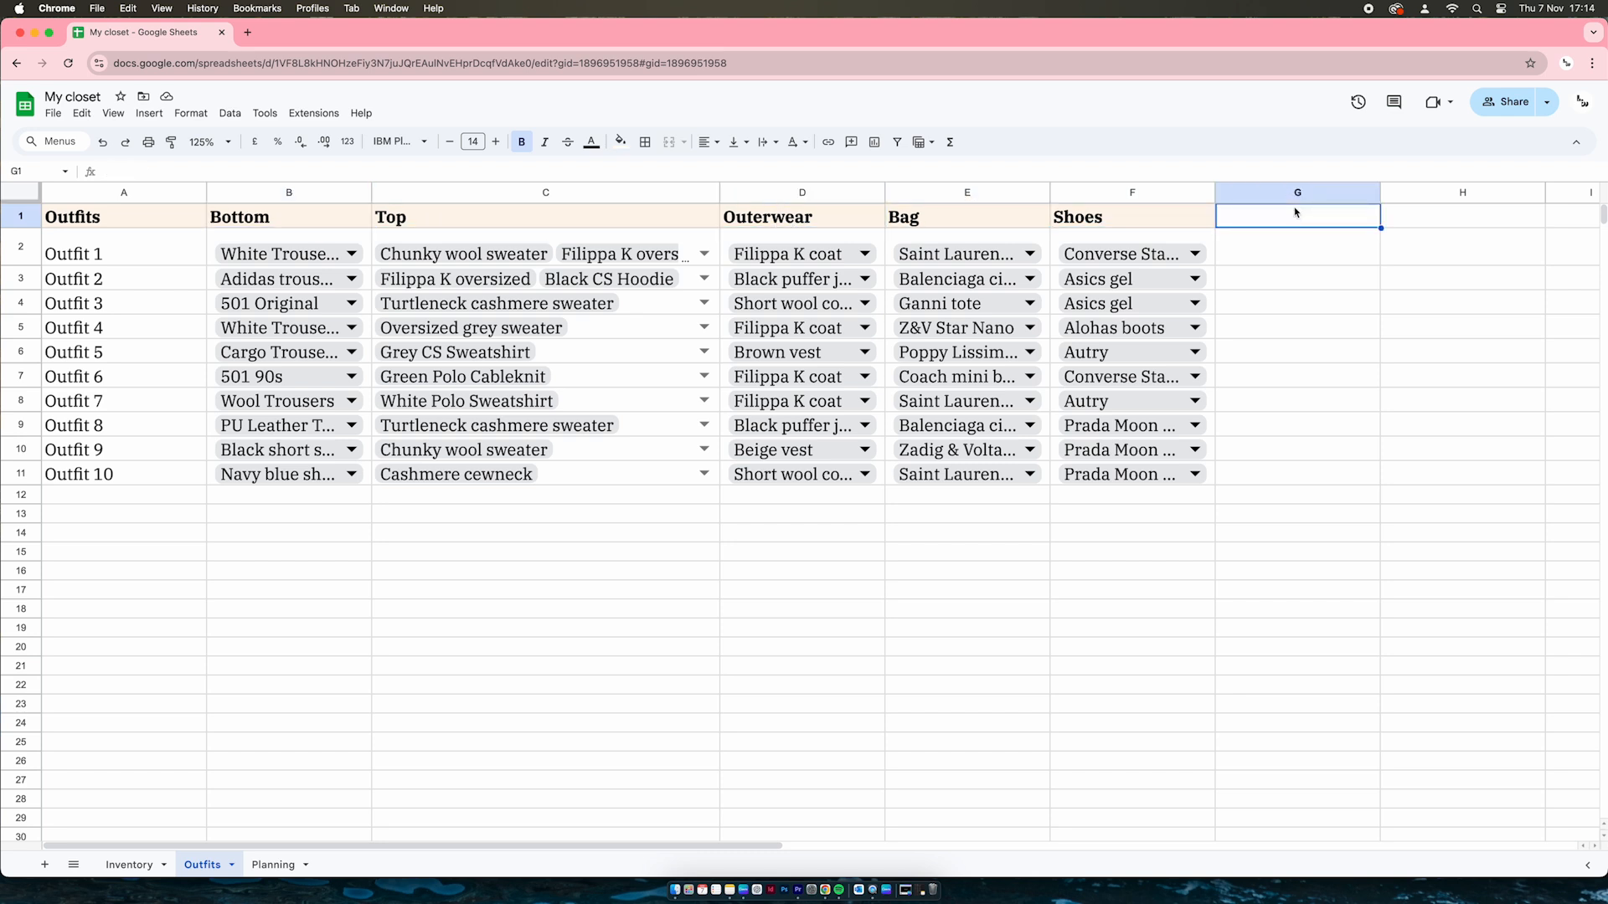
text(Accessories)
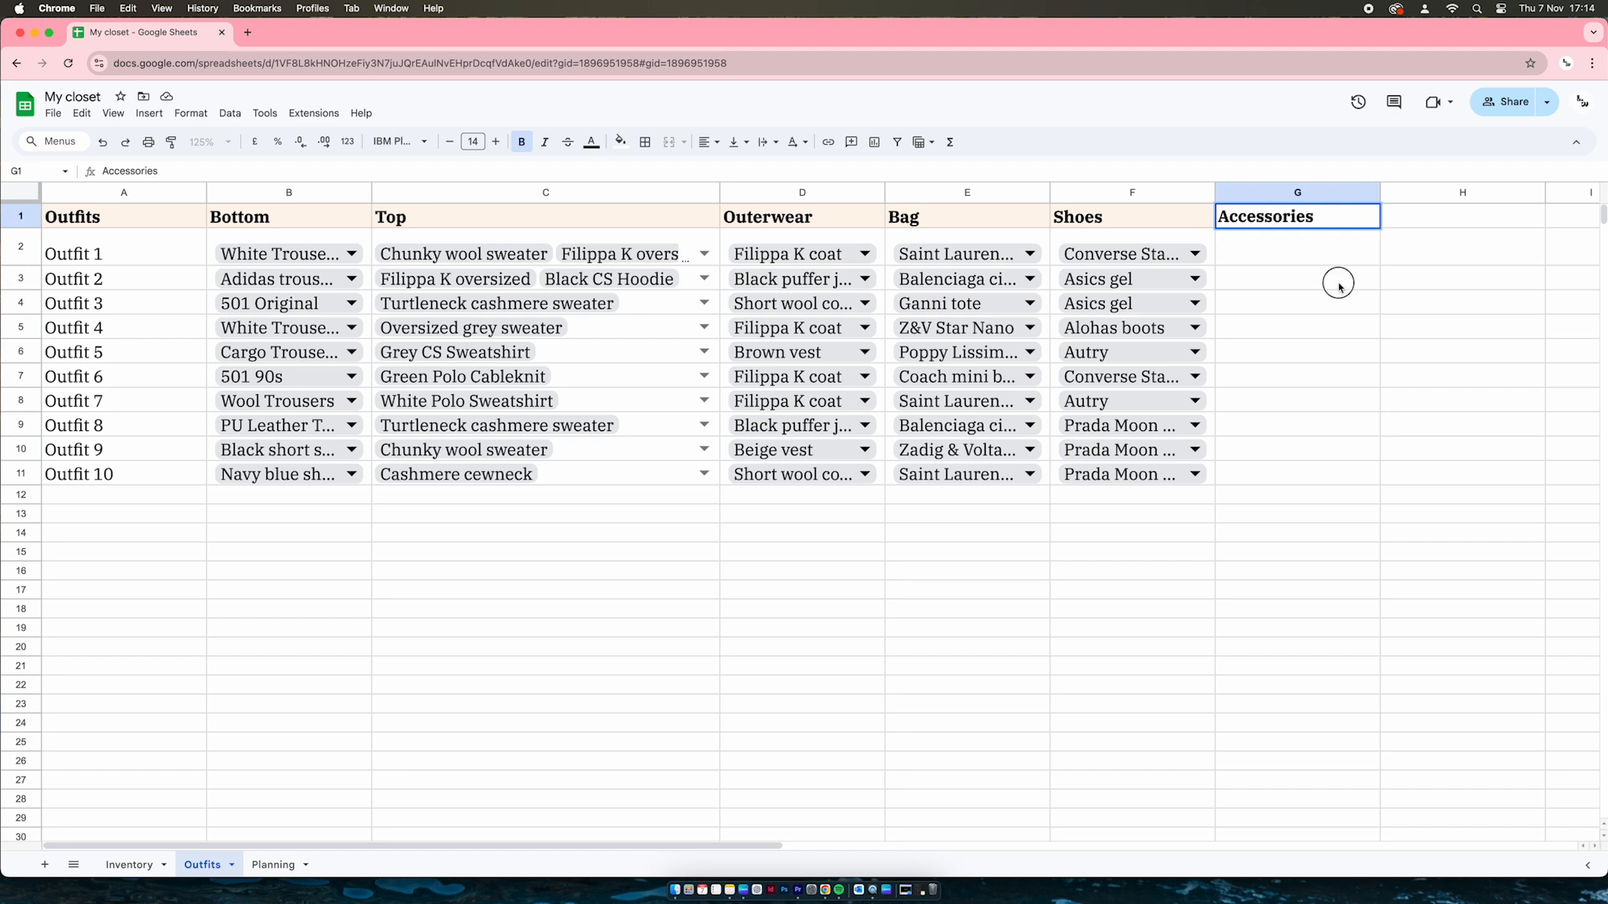
click(1338, 285)
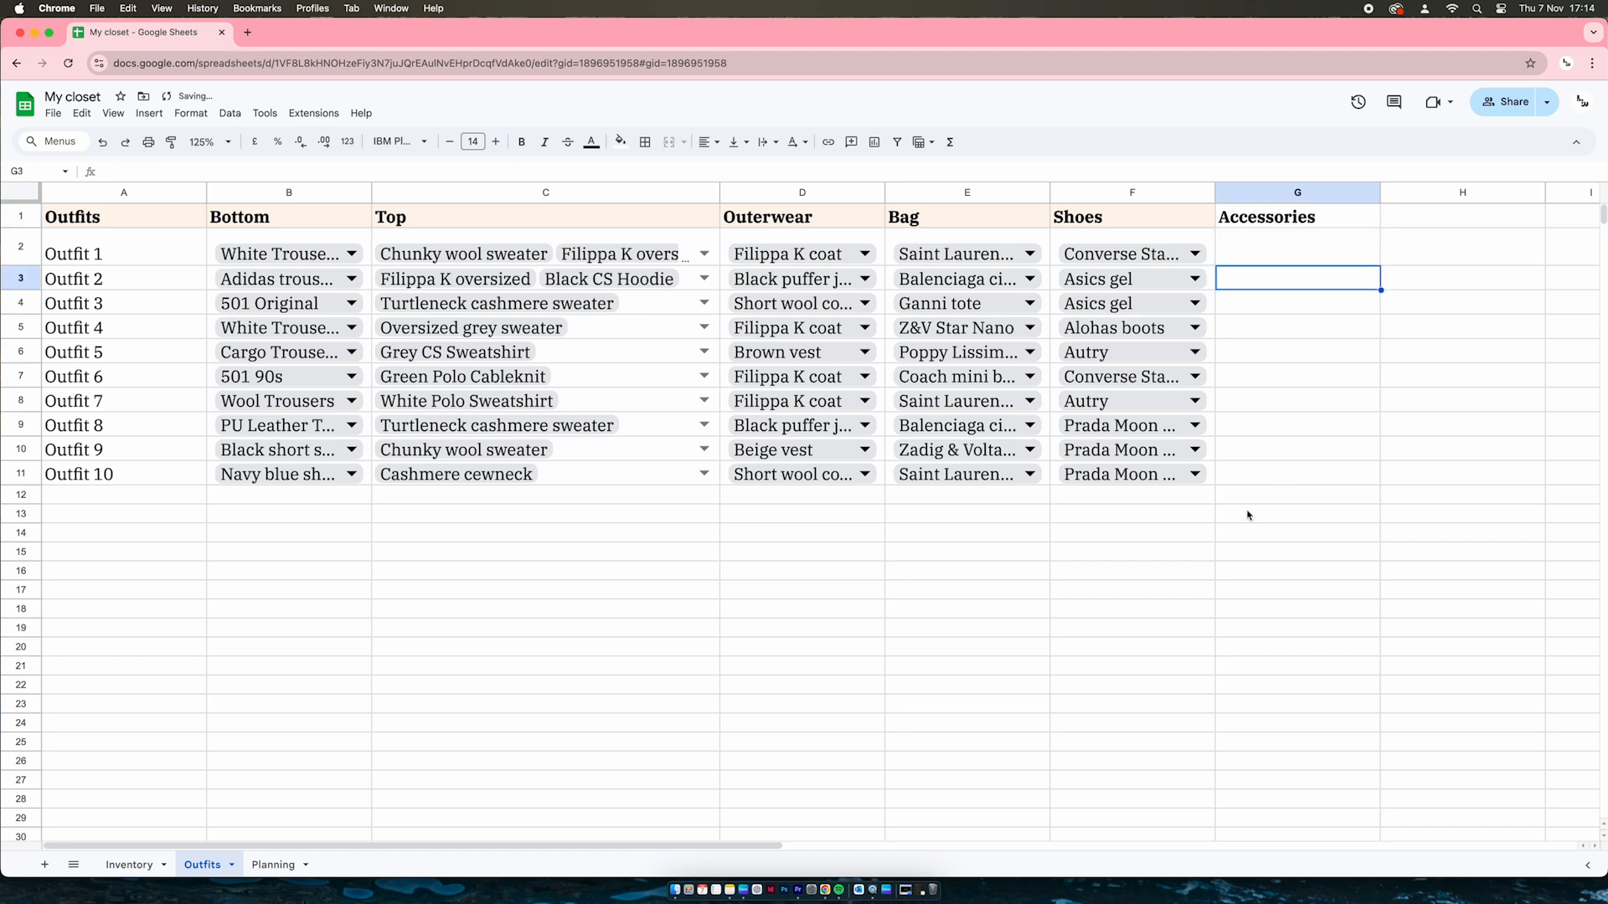
click(633, 222)
Open the Top dropdown's validation rule from C2 and check its Allow multiple selections setting
click(702, 254)
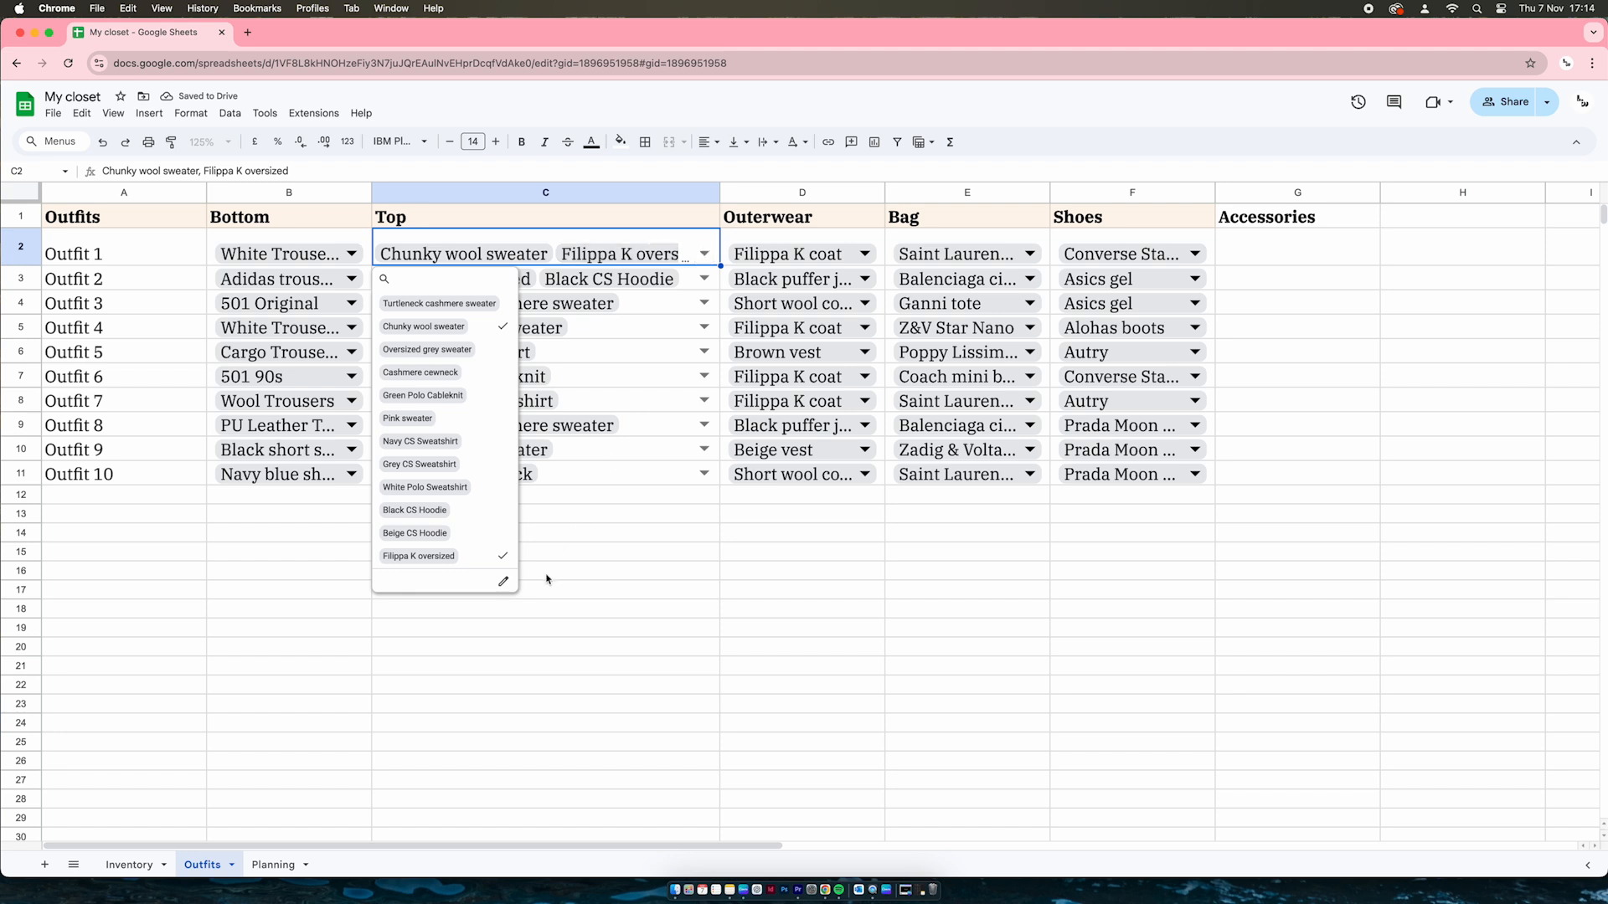
click(505, 583)
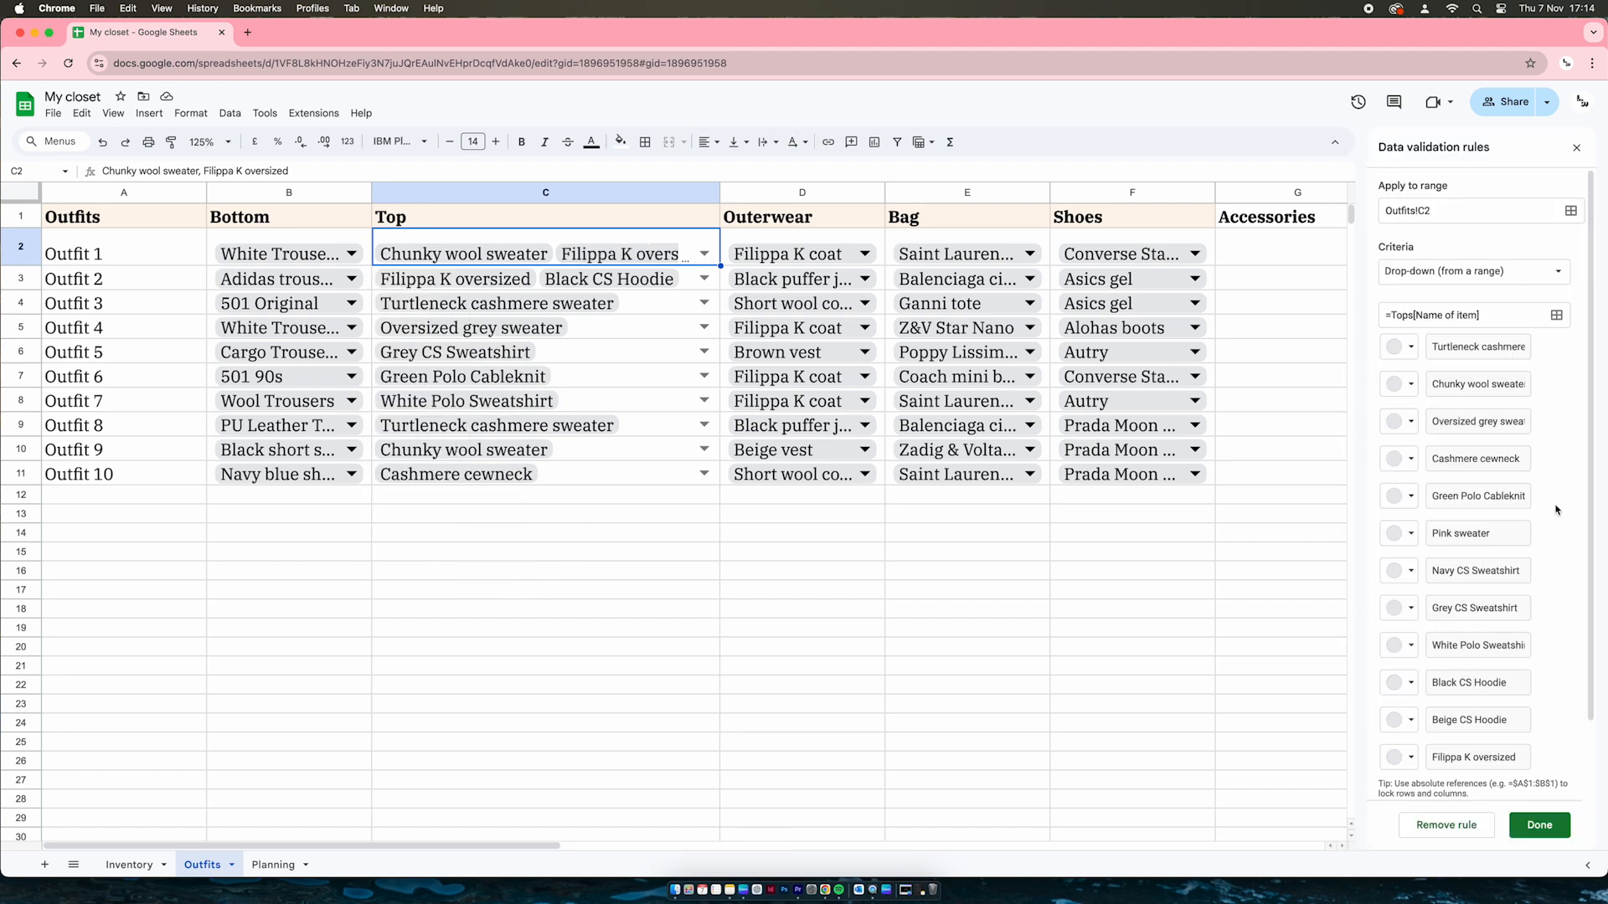
scroll(1547, 396, down, 2)
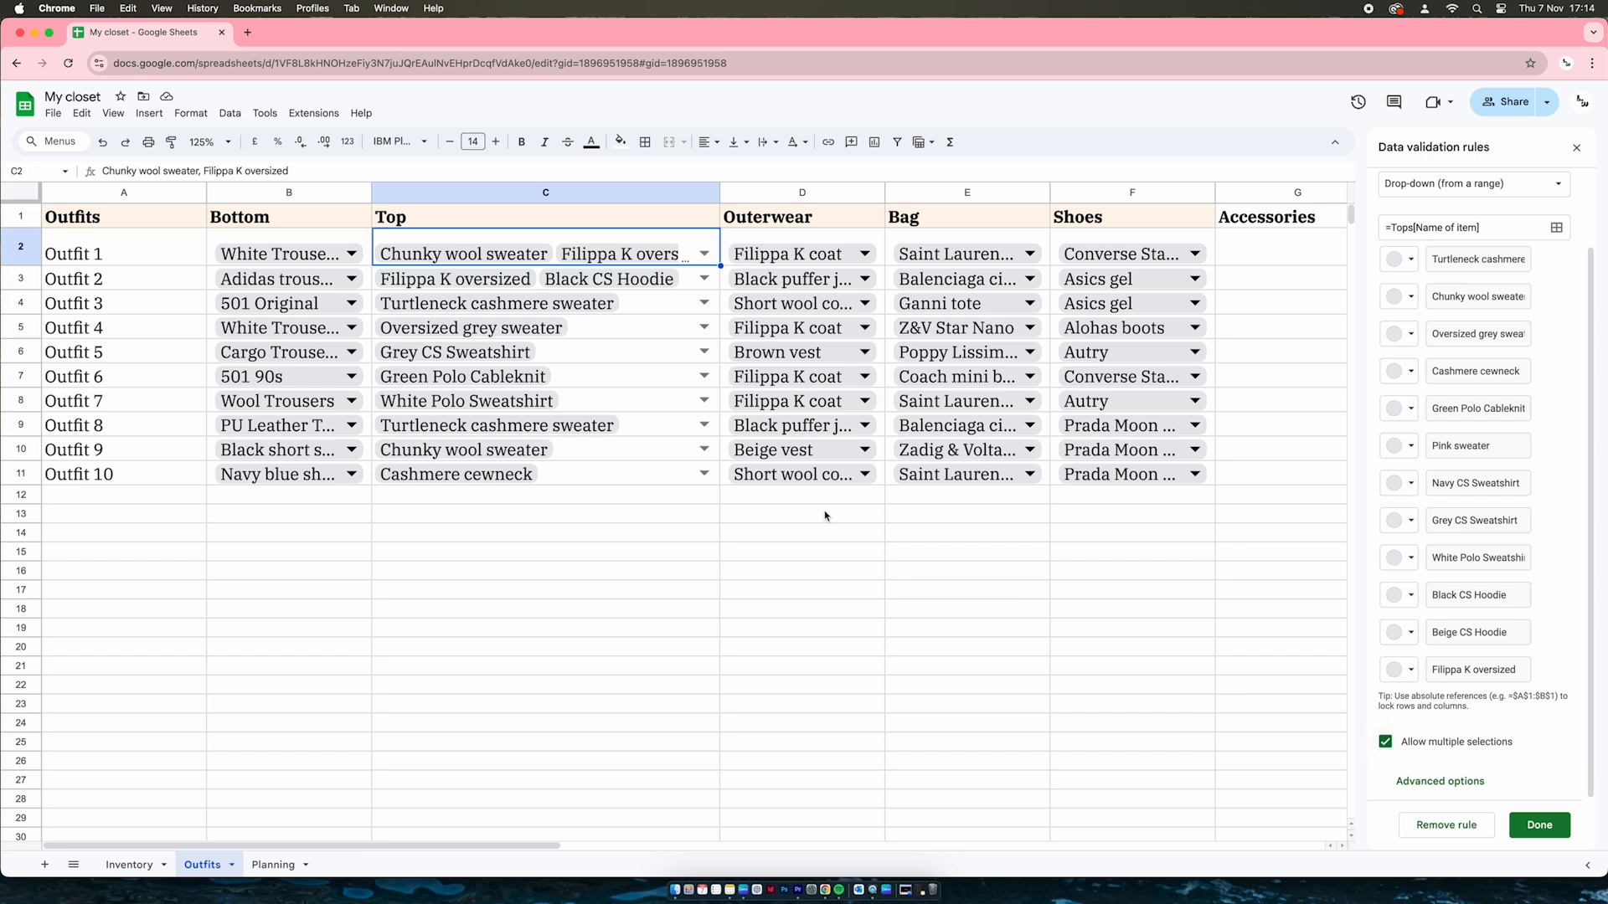
click(703, 254)
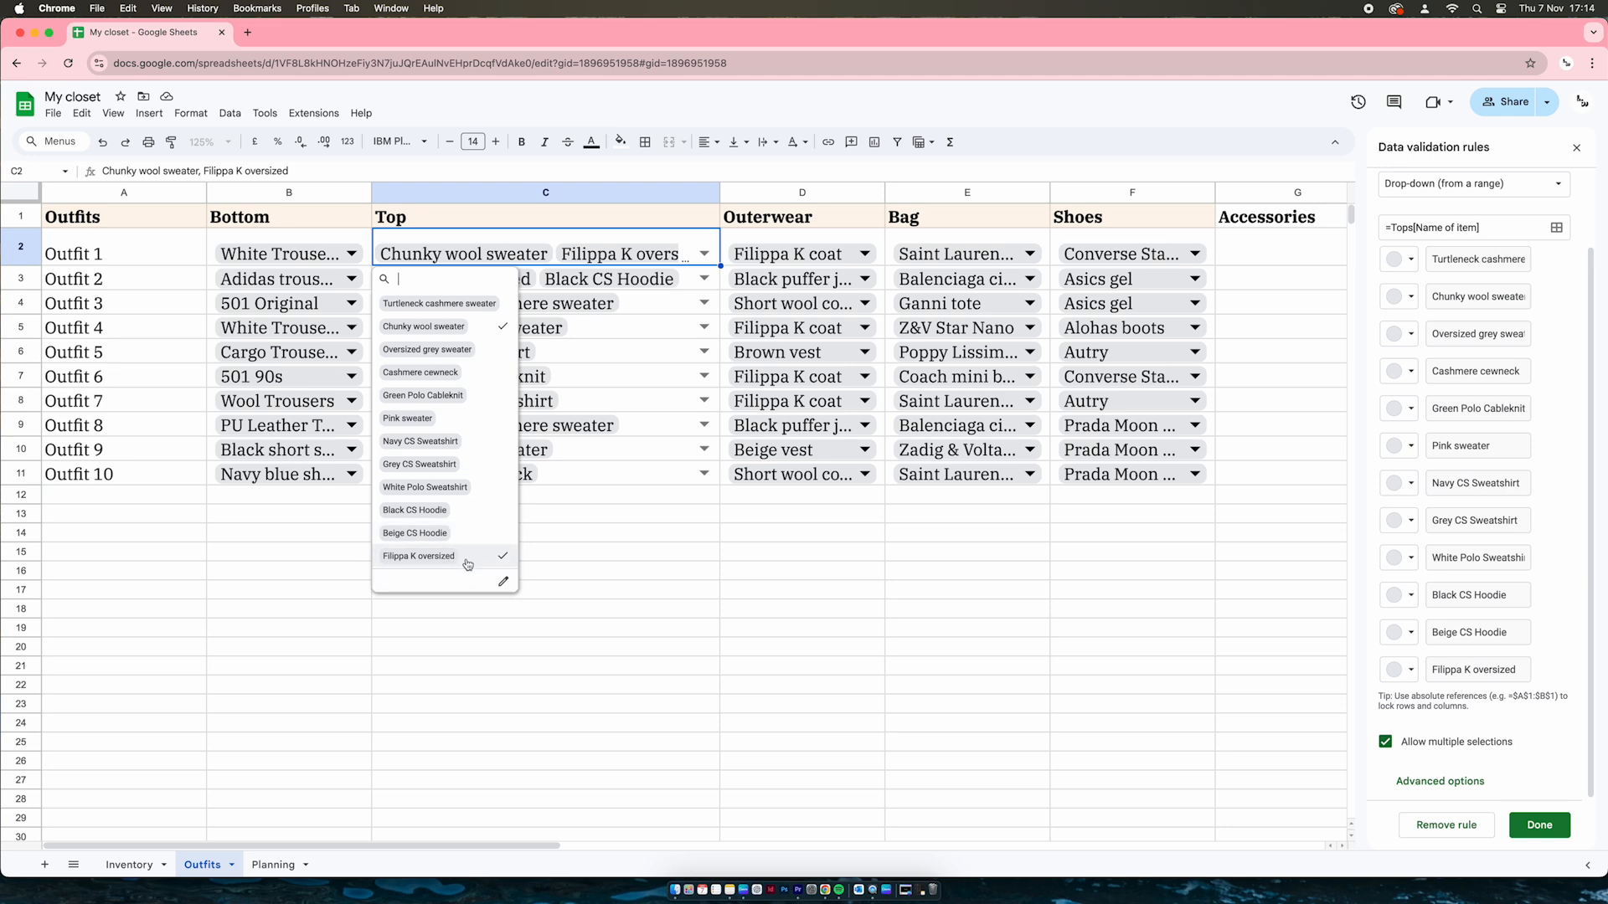
click(636, 561)
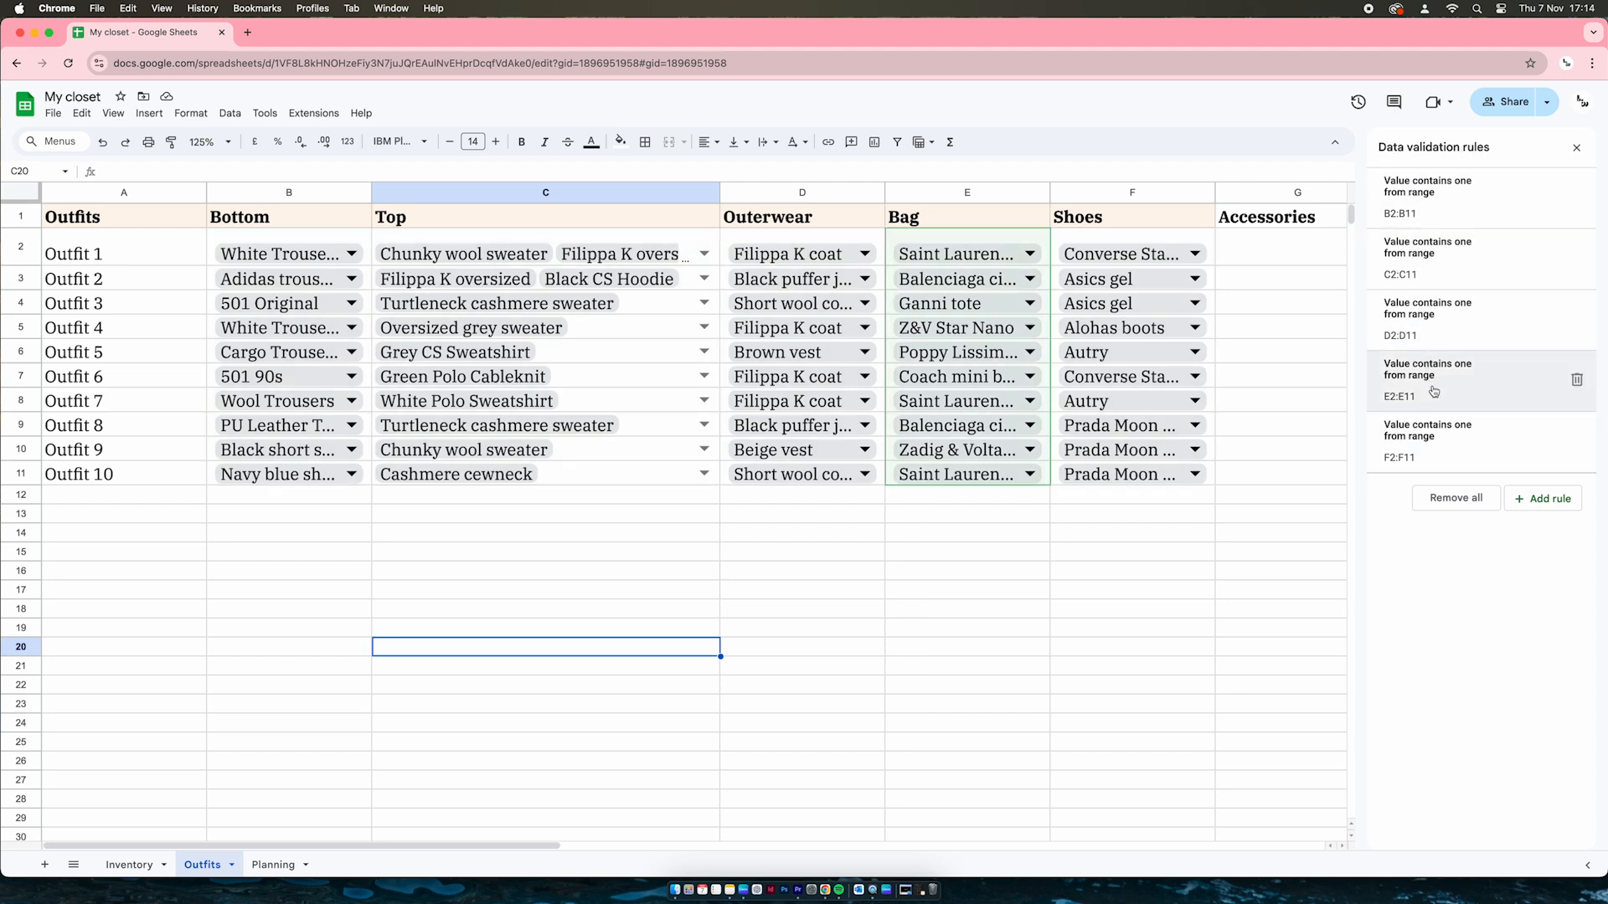
Open Data validation from the cell actions and inspect the =Bottoms[Name of item] source range
right_click(580, 474)
mouse_move(660, 858)
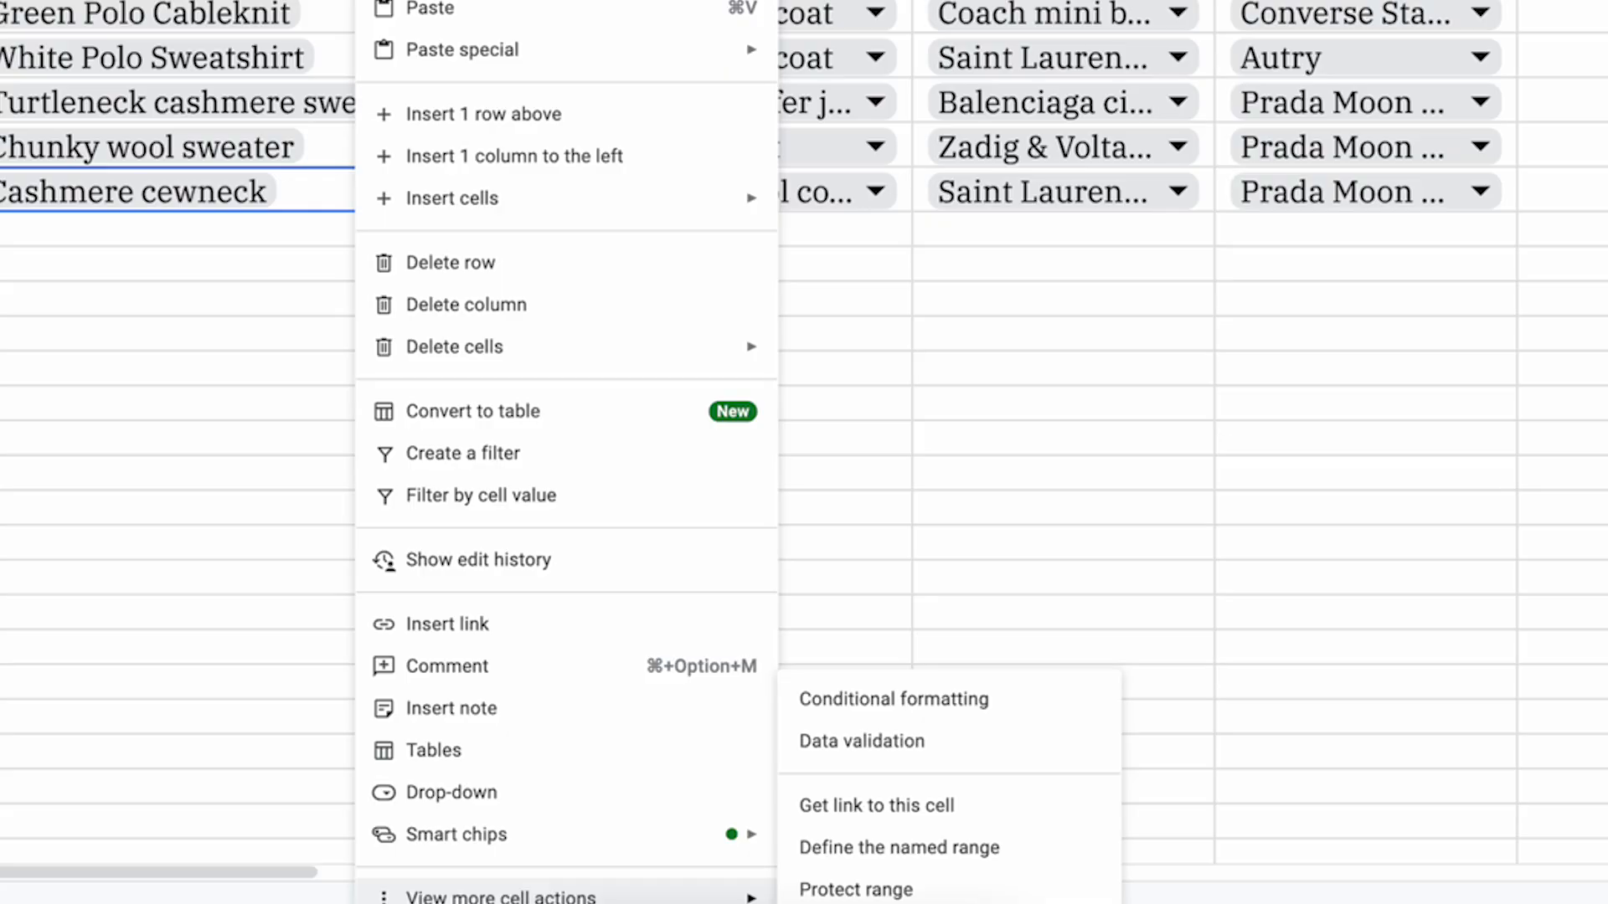
click(943, 743)
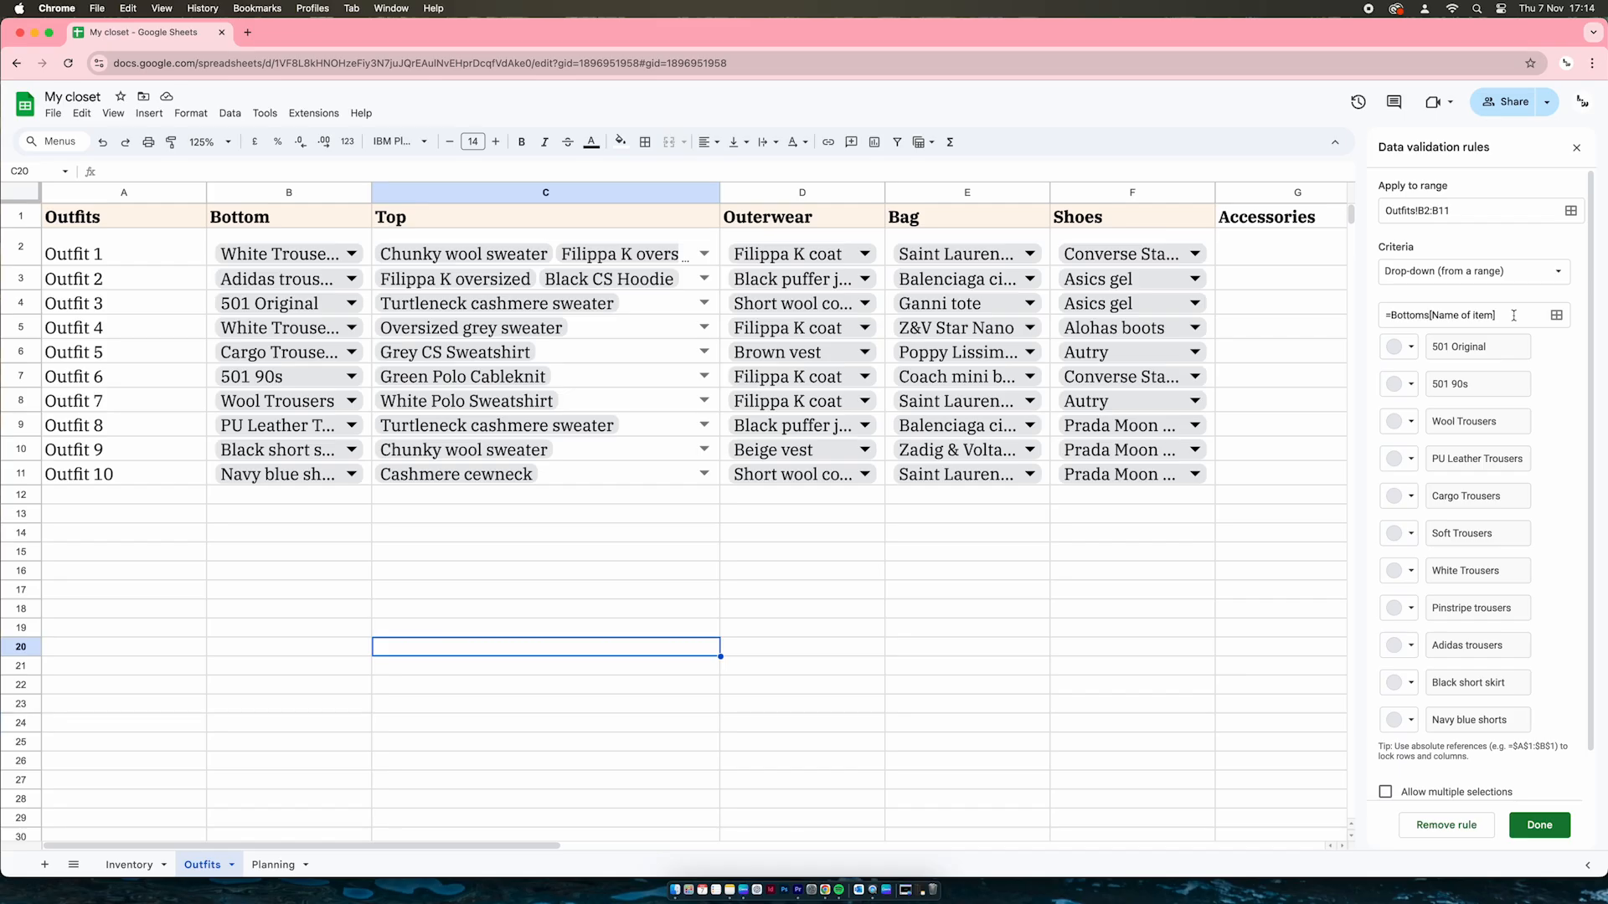
drag(1511, 315, 1373, 318)
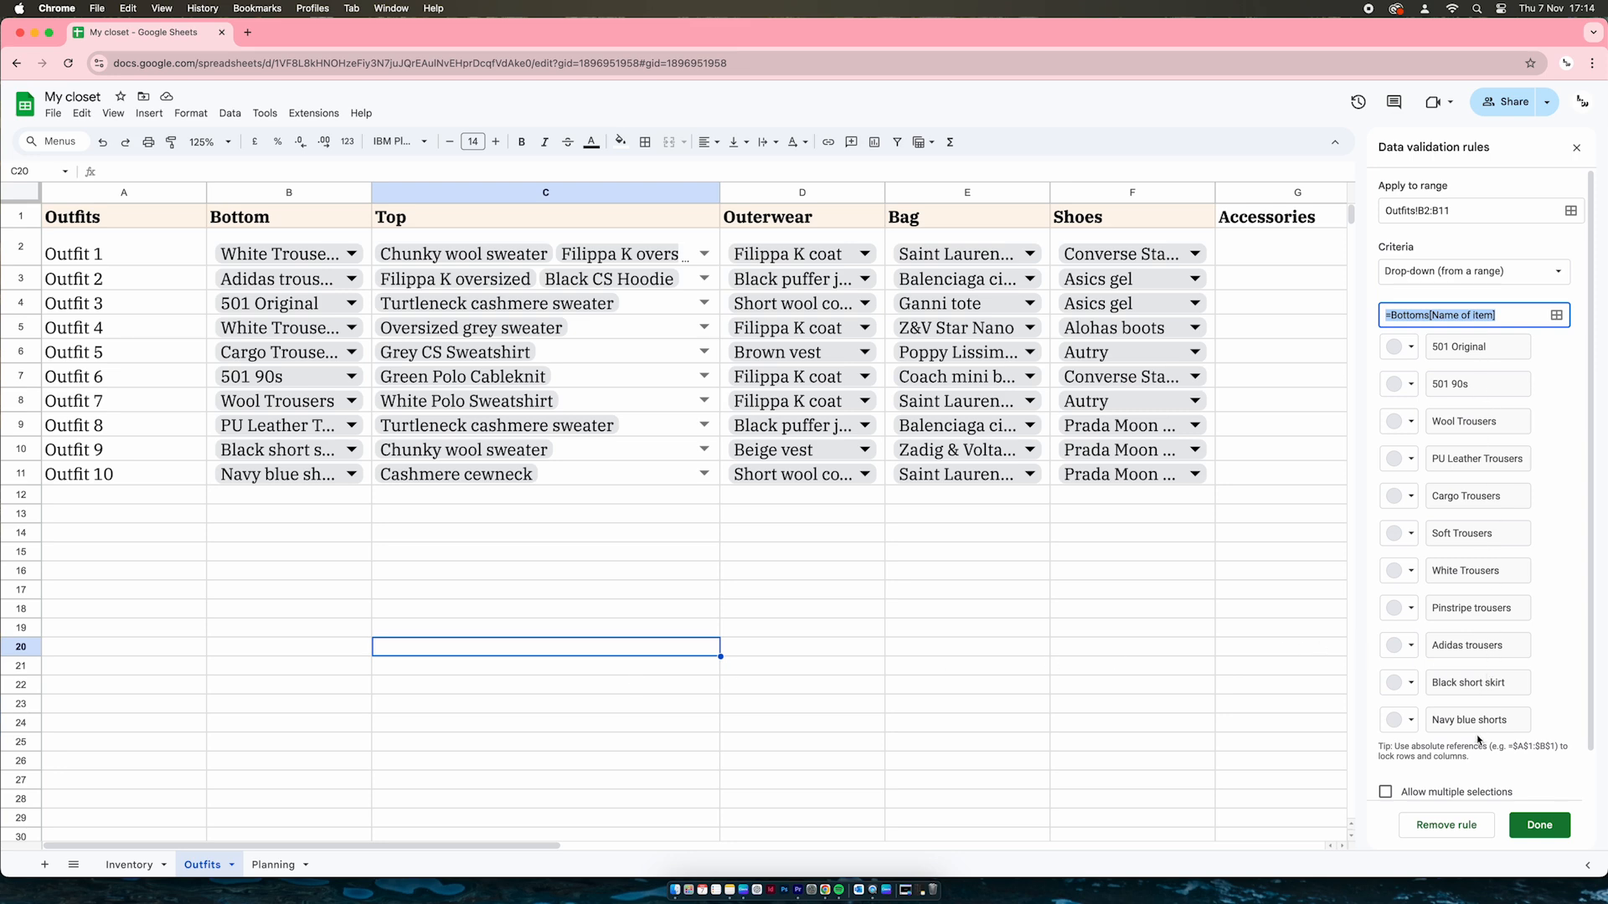
click(351, 252)
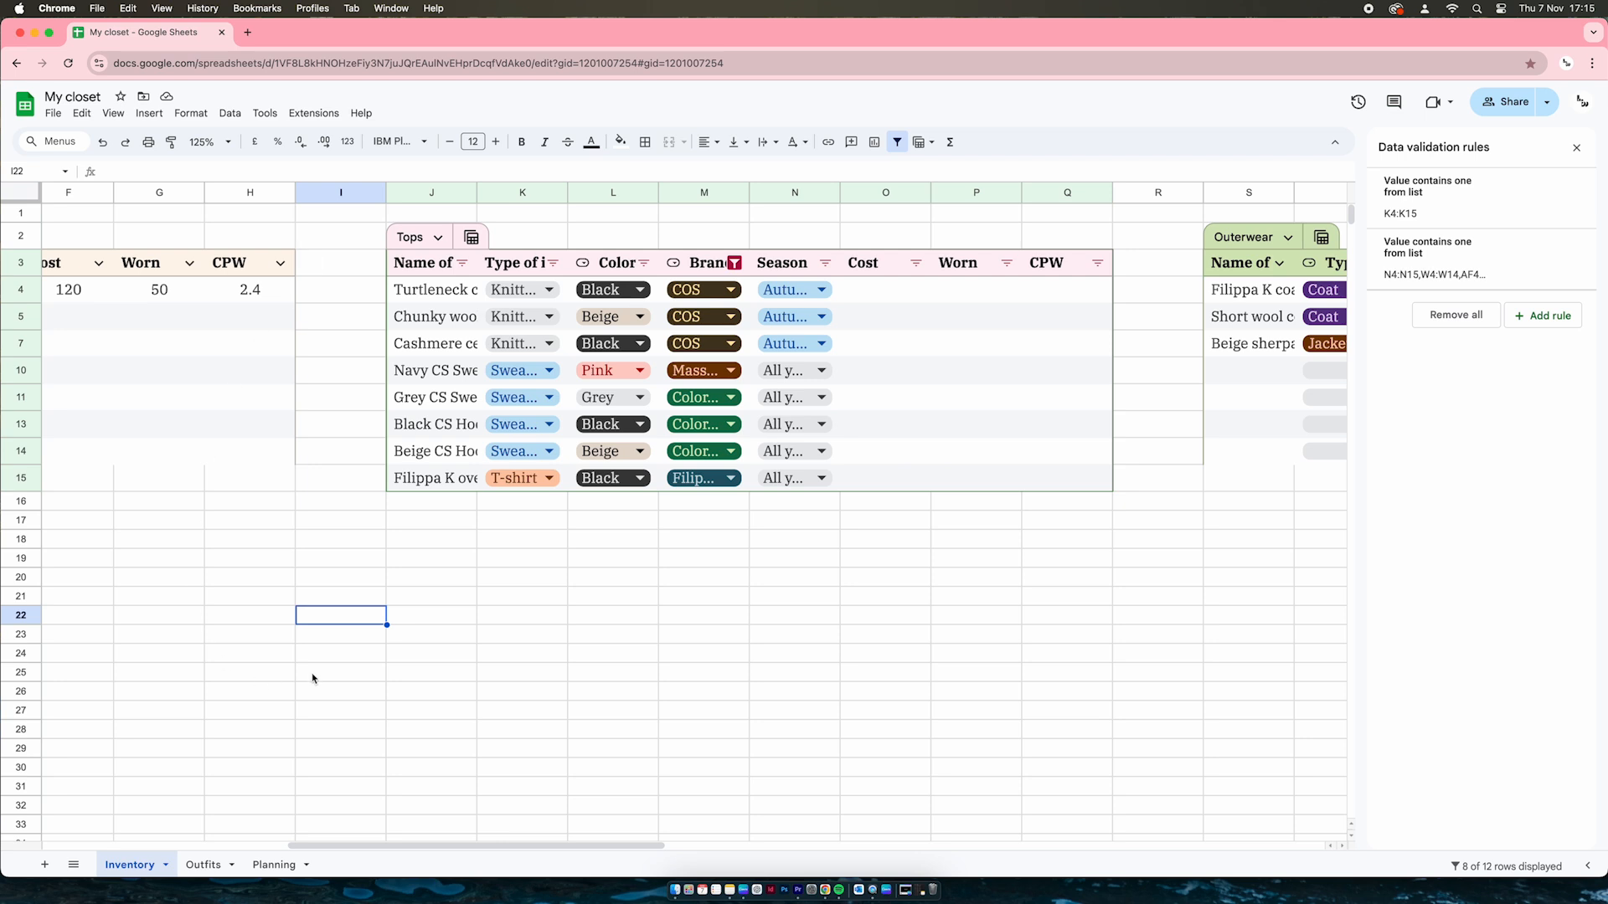
click(214, 858)
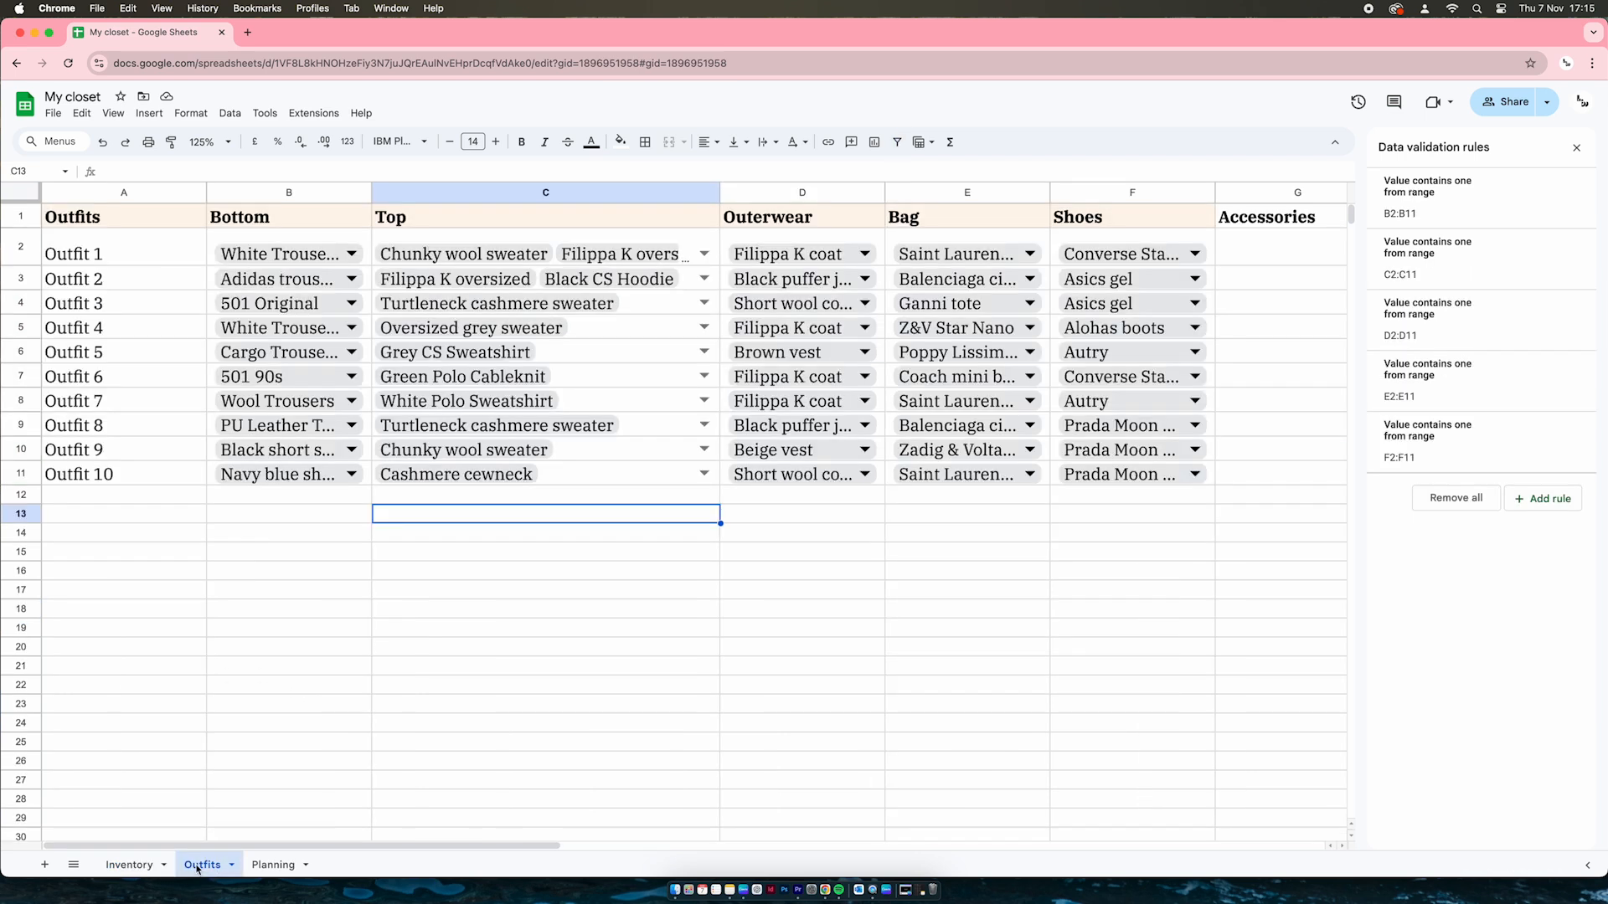
click(350, 252)
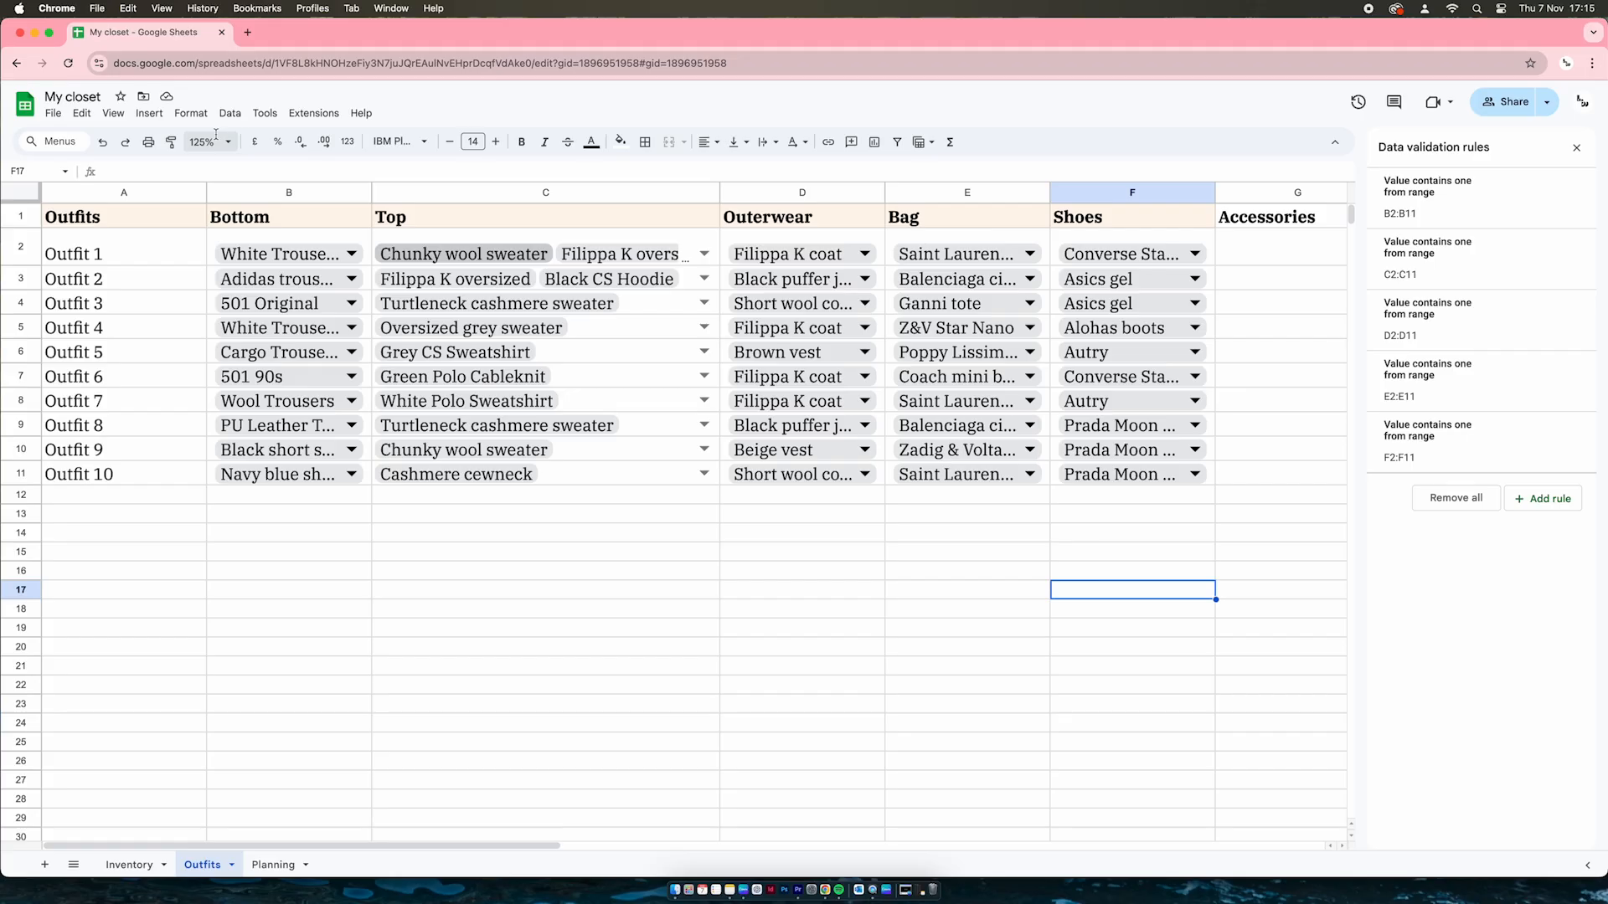
click(208, 142)
click(210, 167)
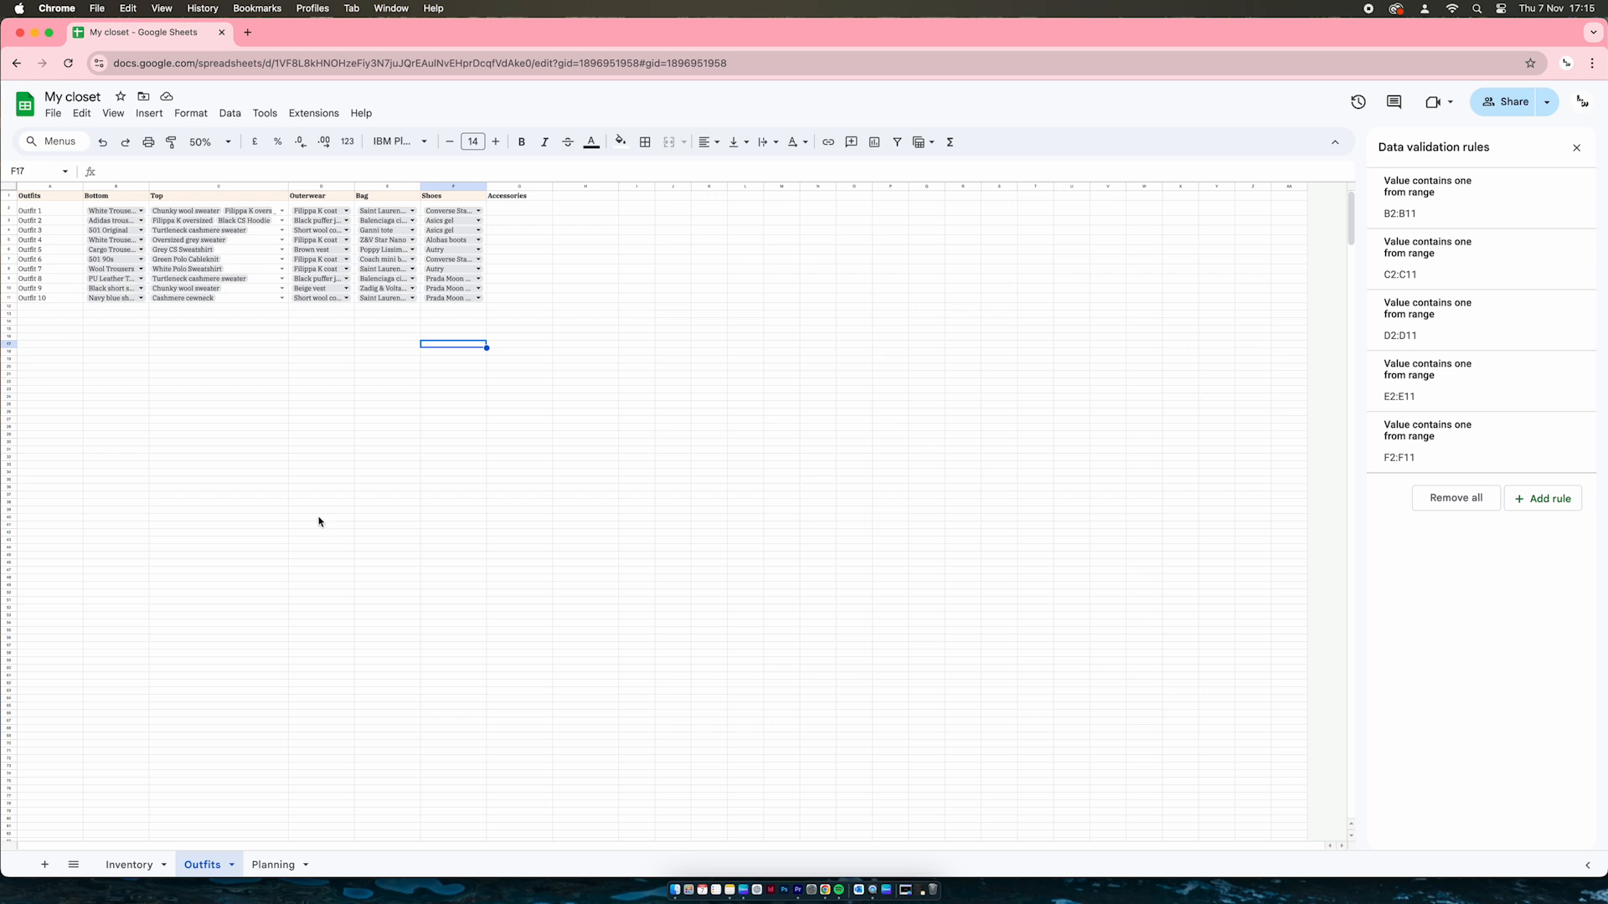
click(123, 198)
click(201, 198)
click(206, 141)
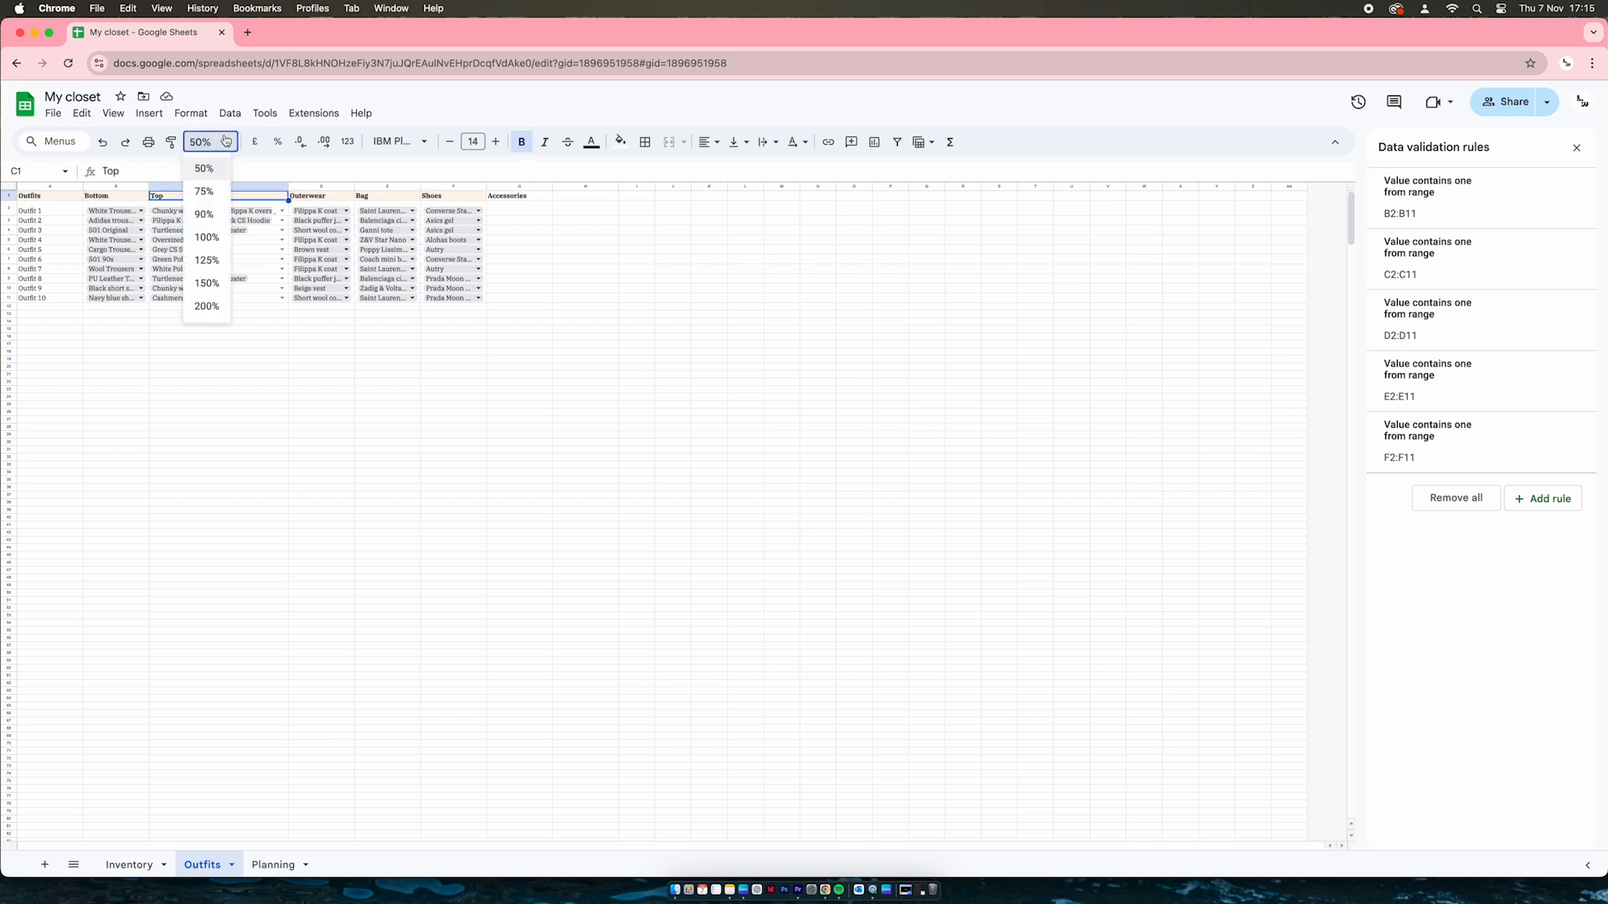
click(206, 239)
click(270, 459)
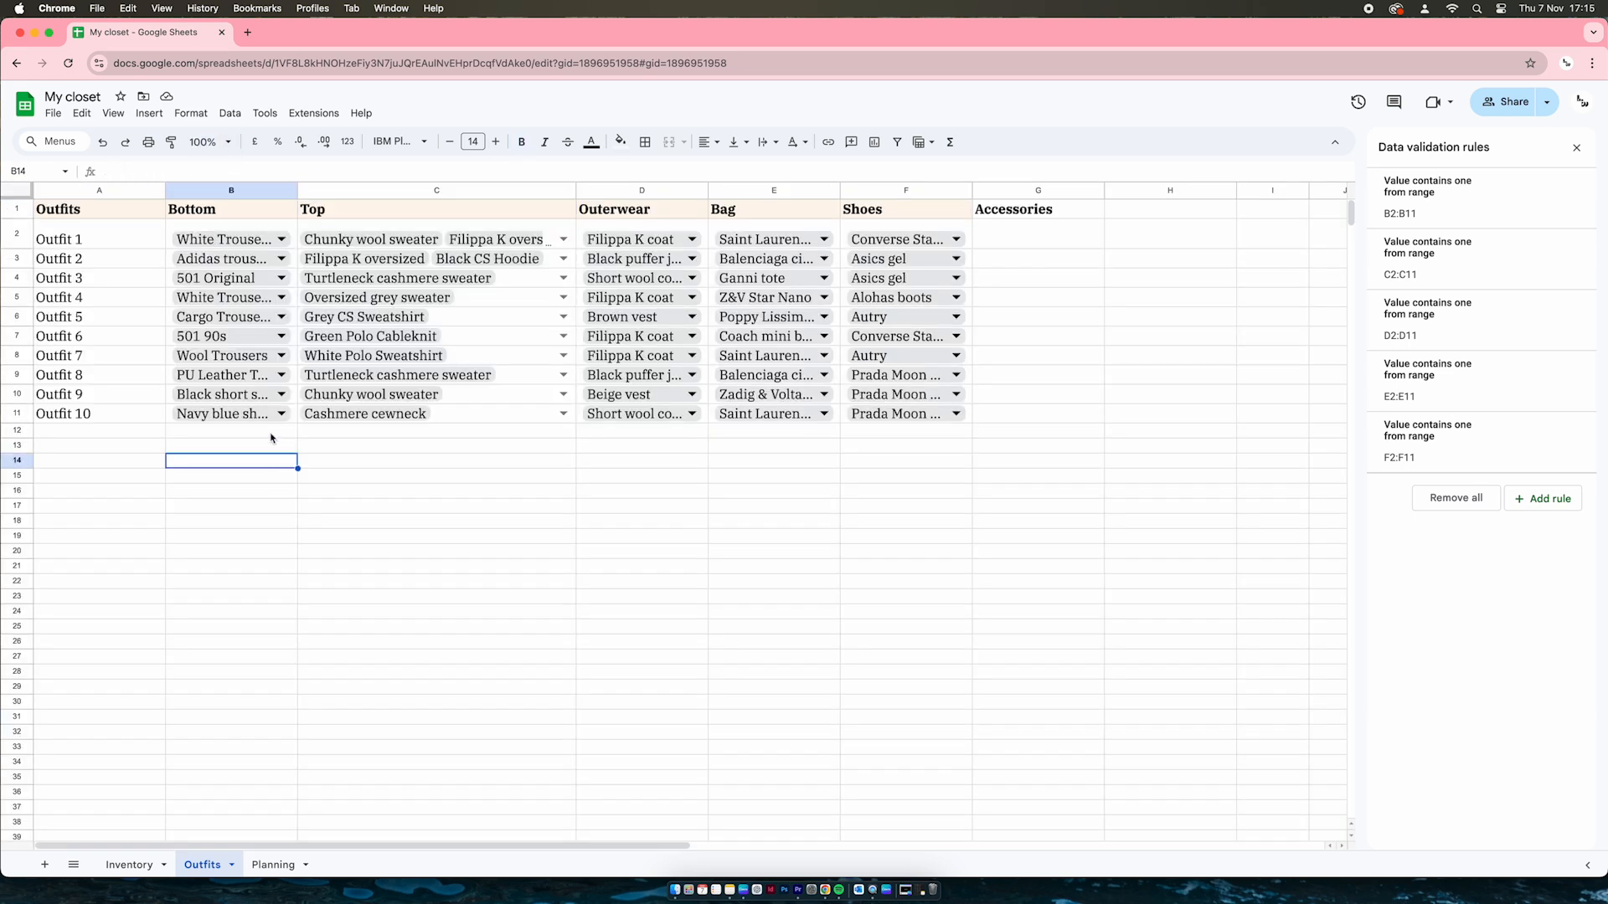
click(266, 210)
click(397, 210)
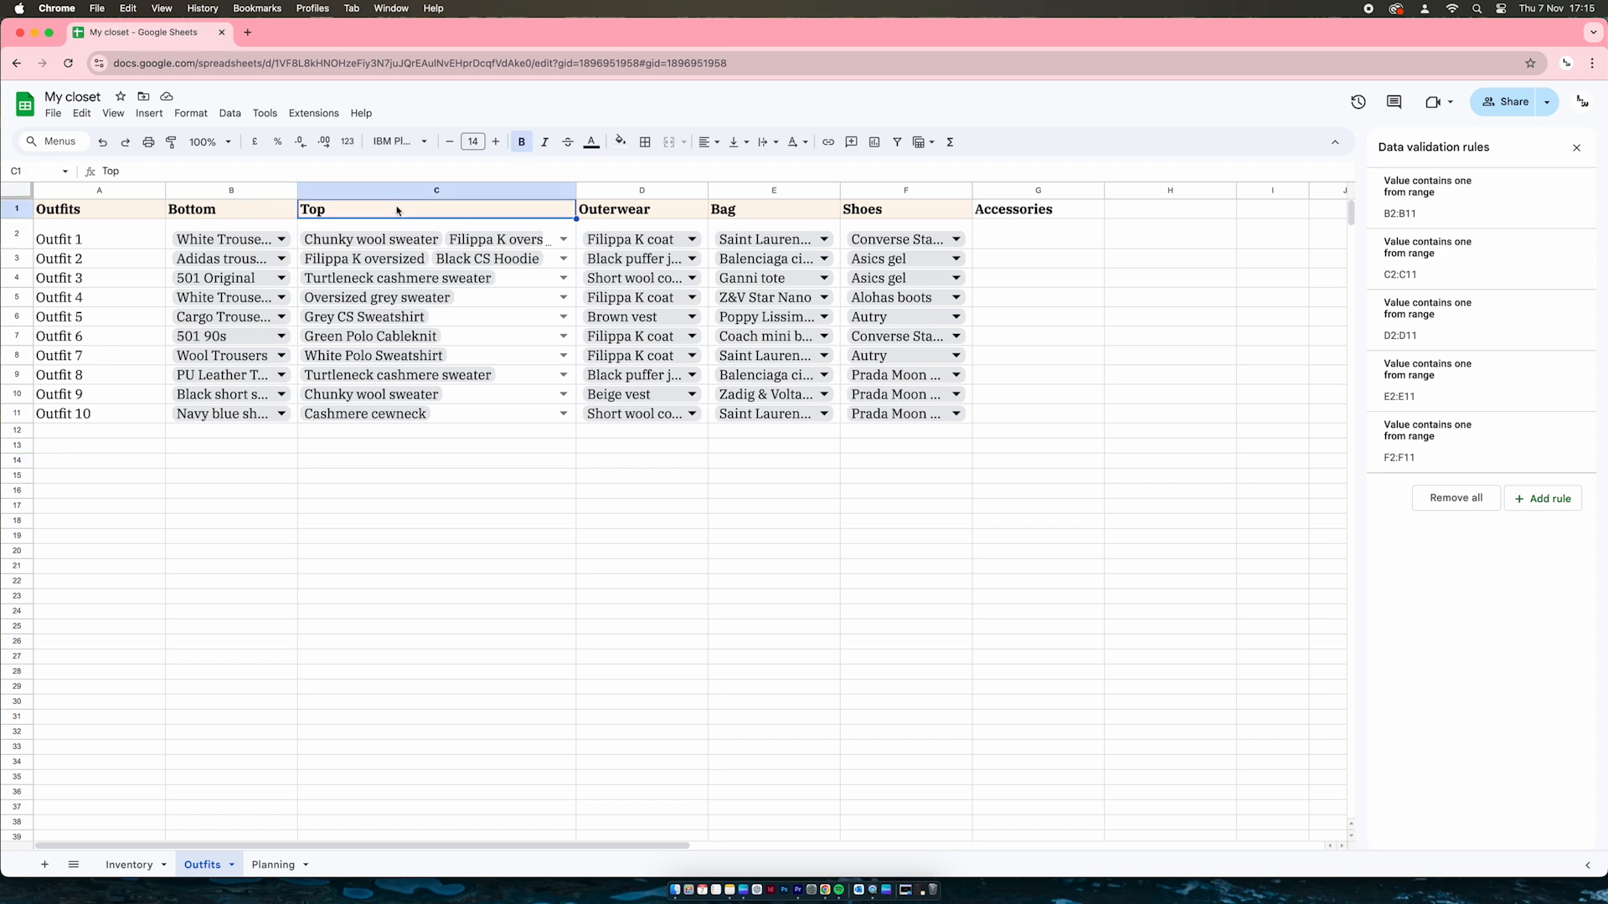
click(638, 210)
click(788, 209)
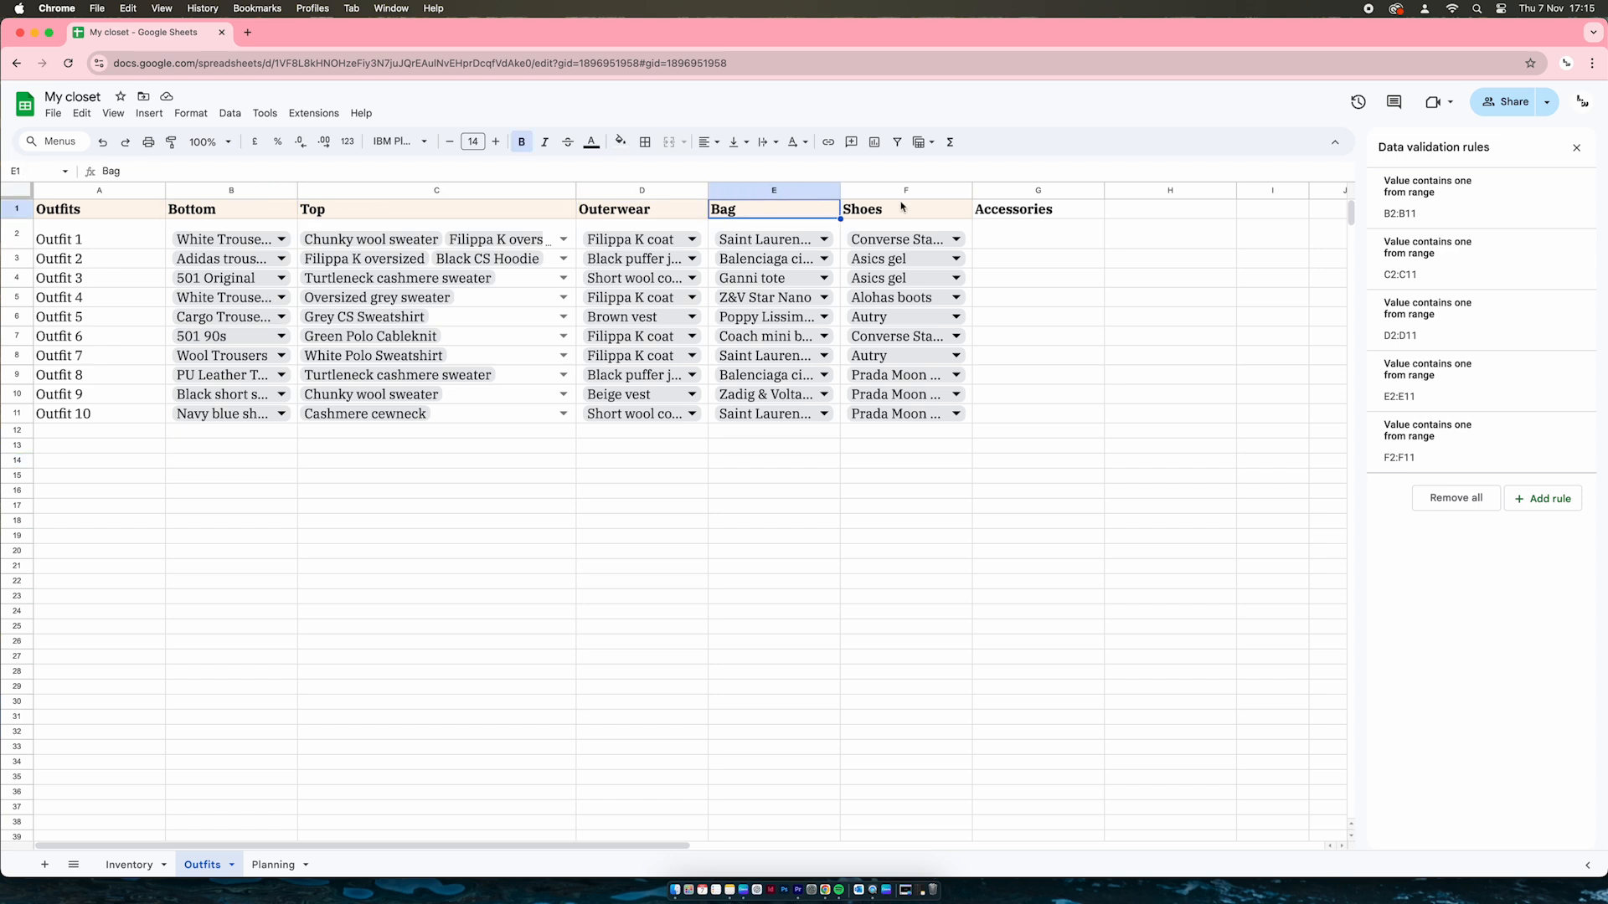
click(900, 208)
click(764, 516)
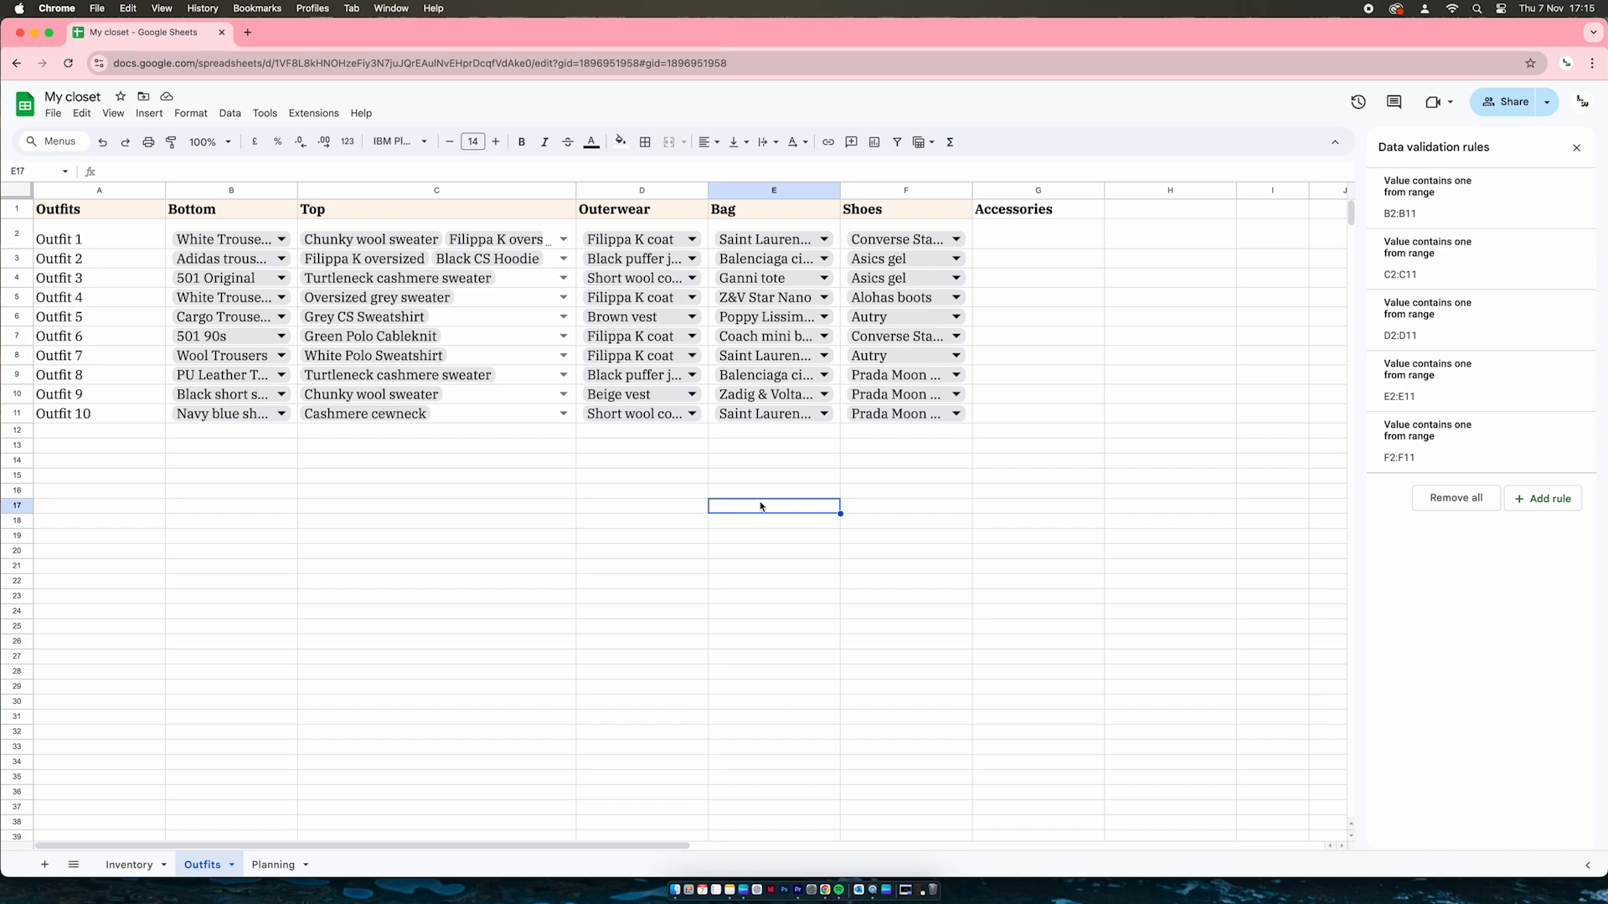
click(108, 421)
shift+click(91, 243)
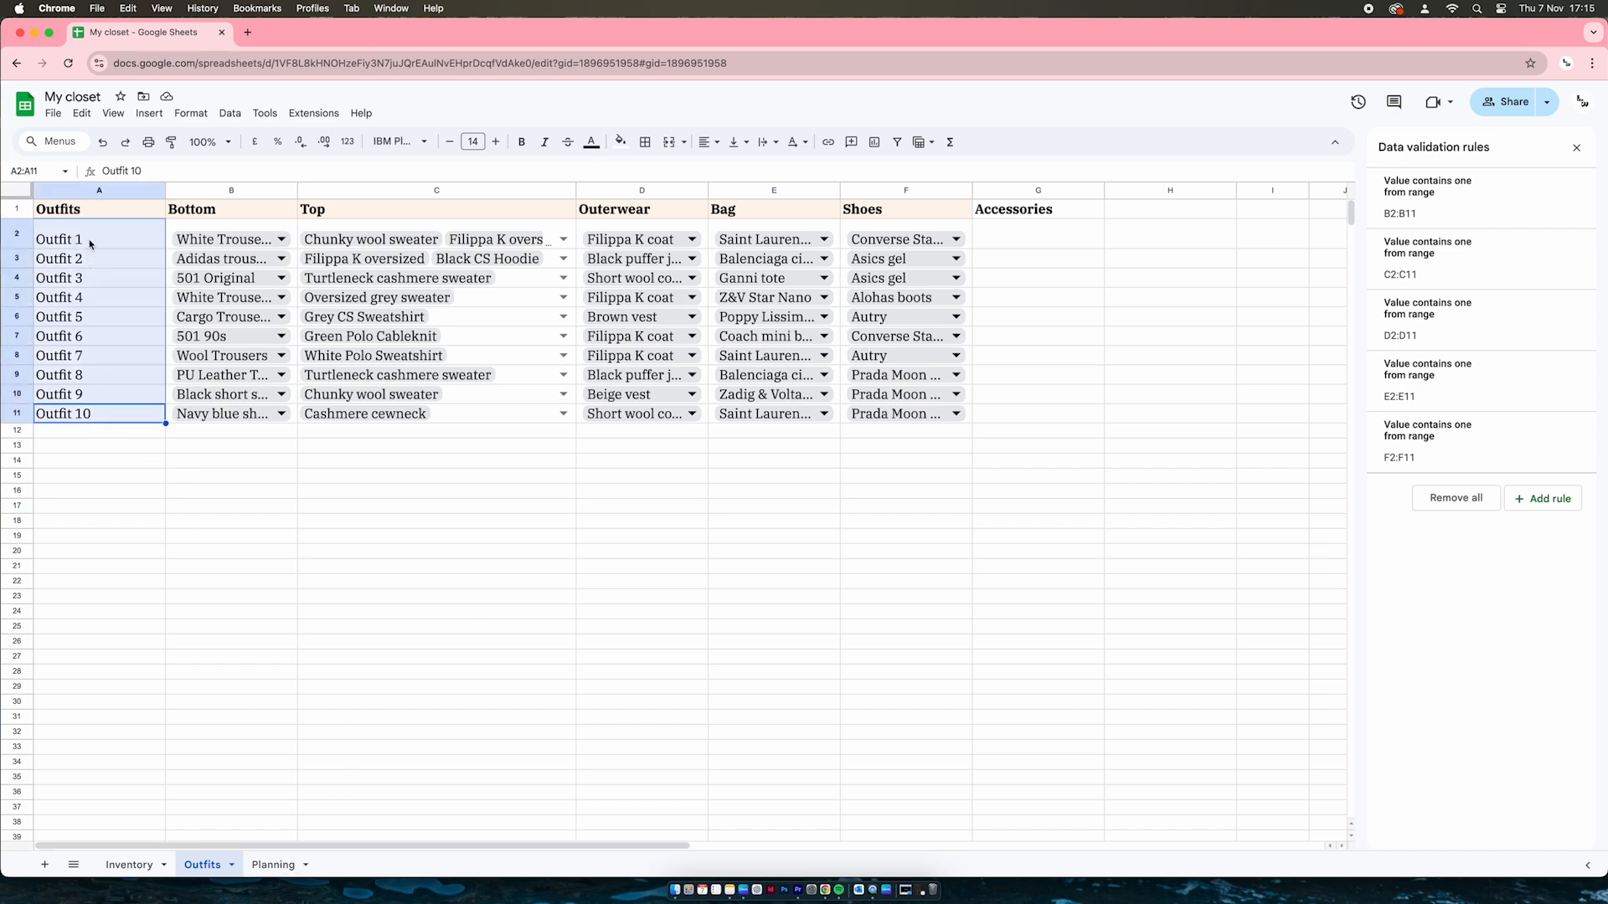
click(258, 491)
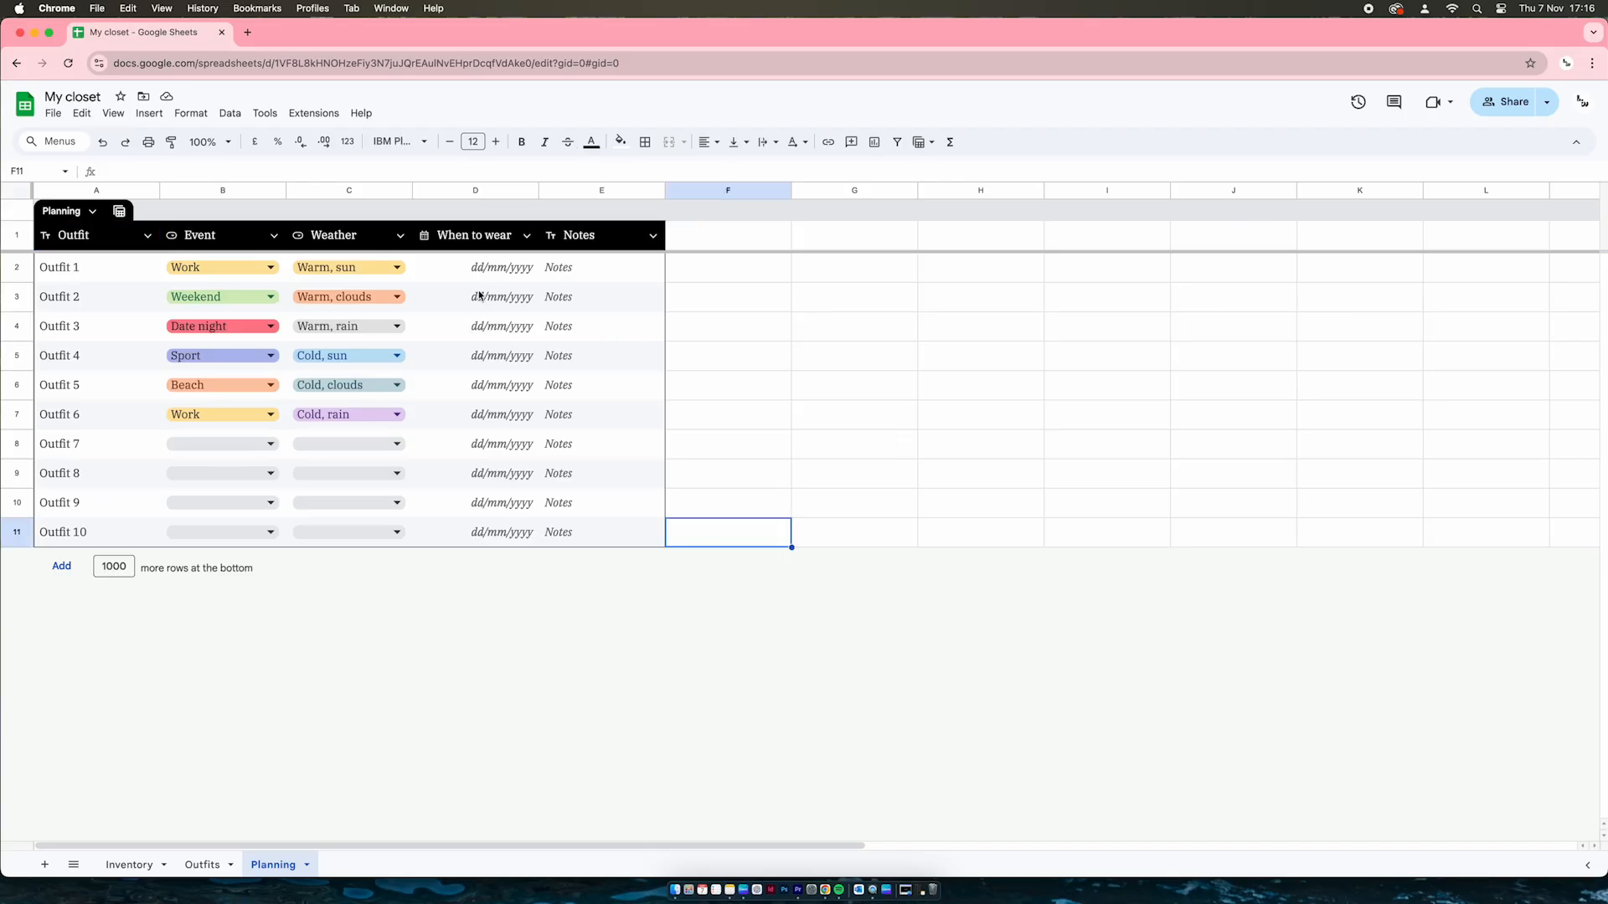
Add a Misc item to the Planning sheet's Weather dropdown rule
click(212, 266)
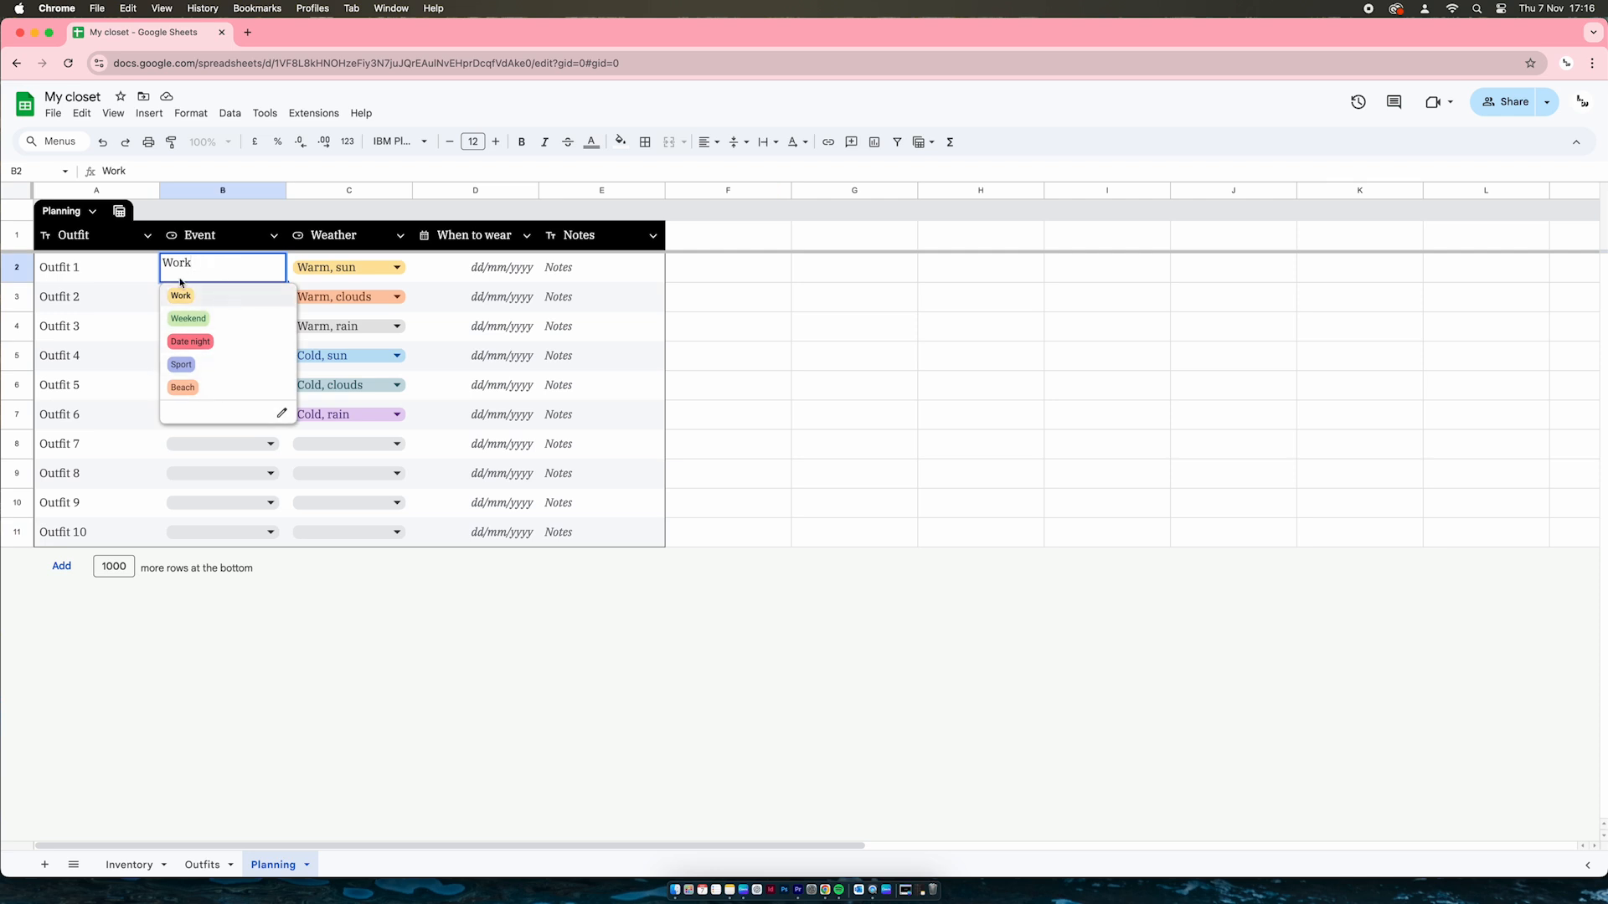
click(75, 300)
click(303, 272)
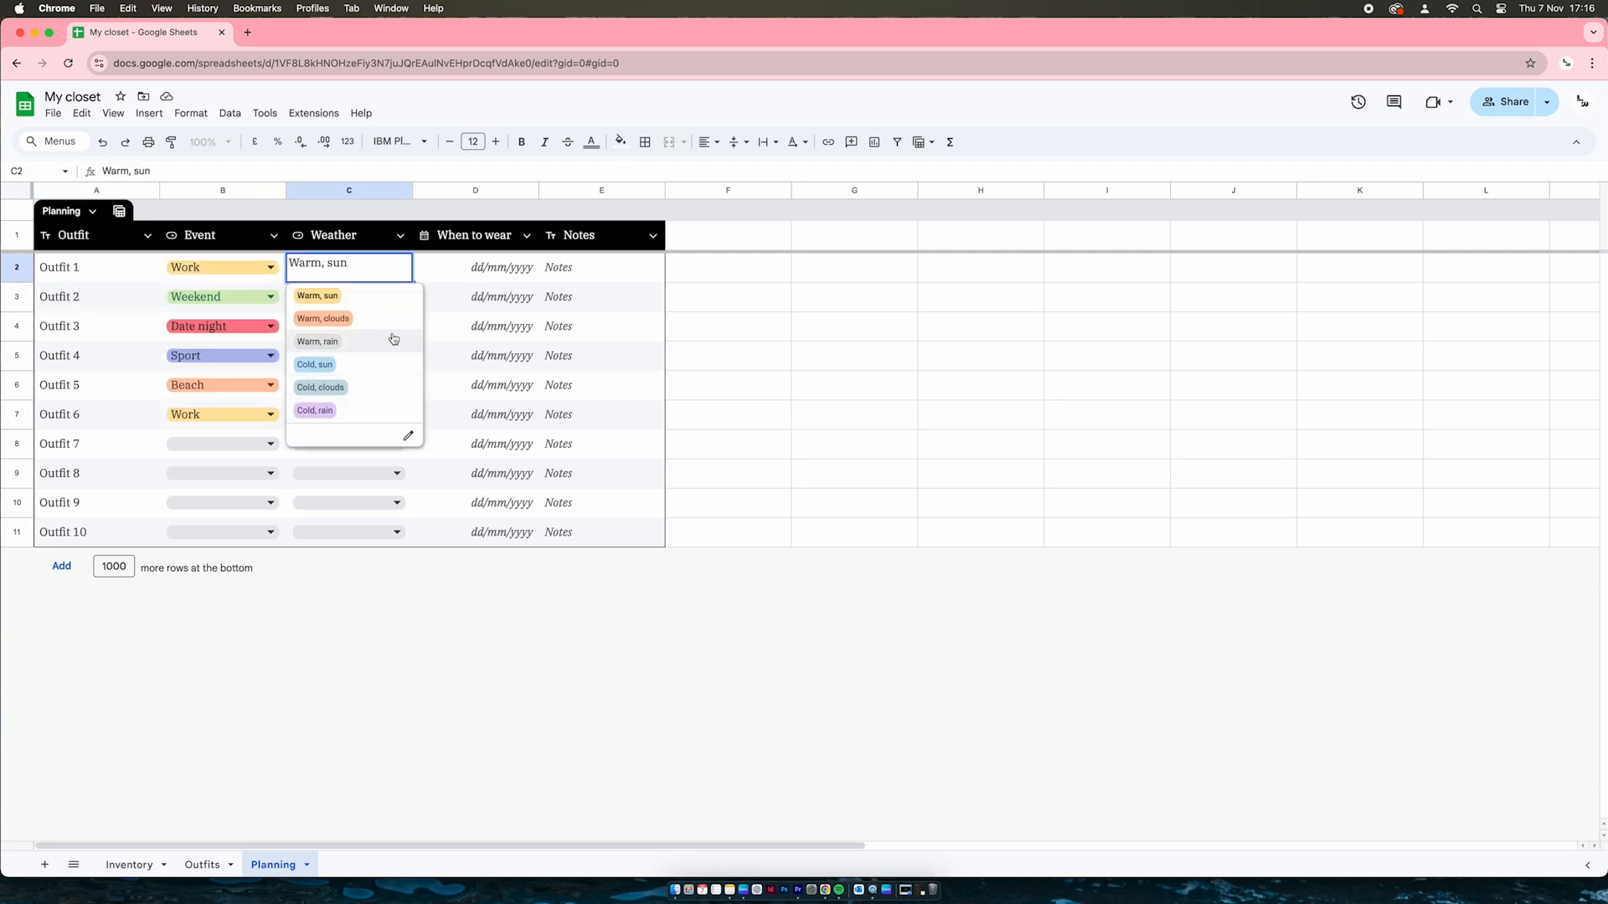
click(409, 437)
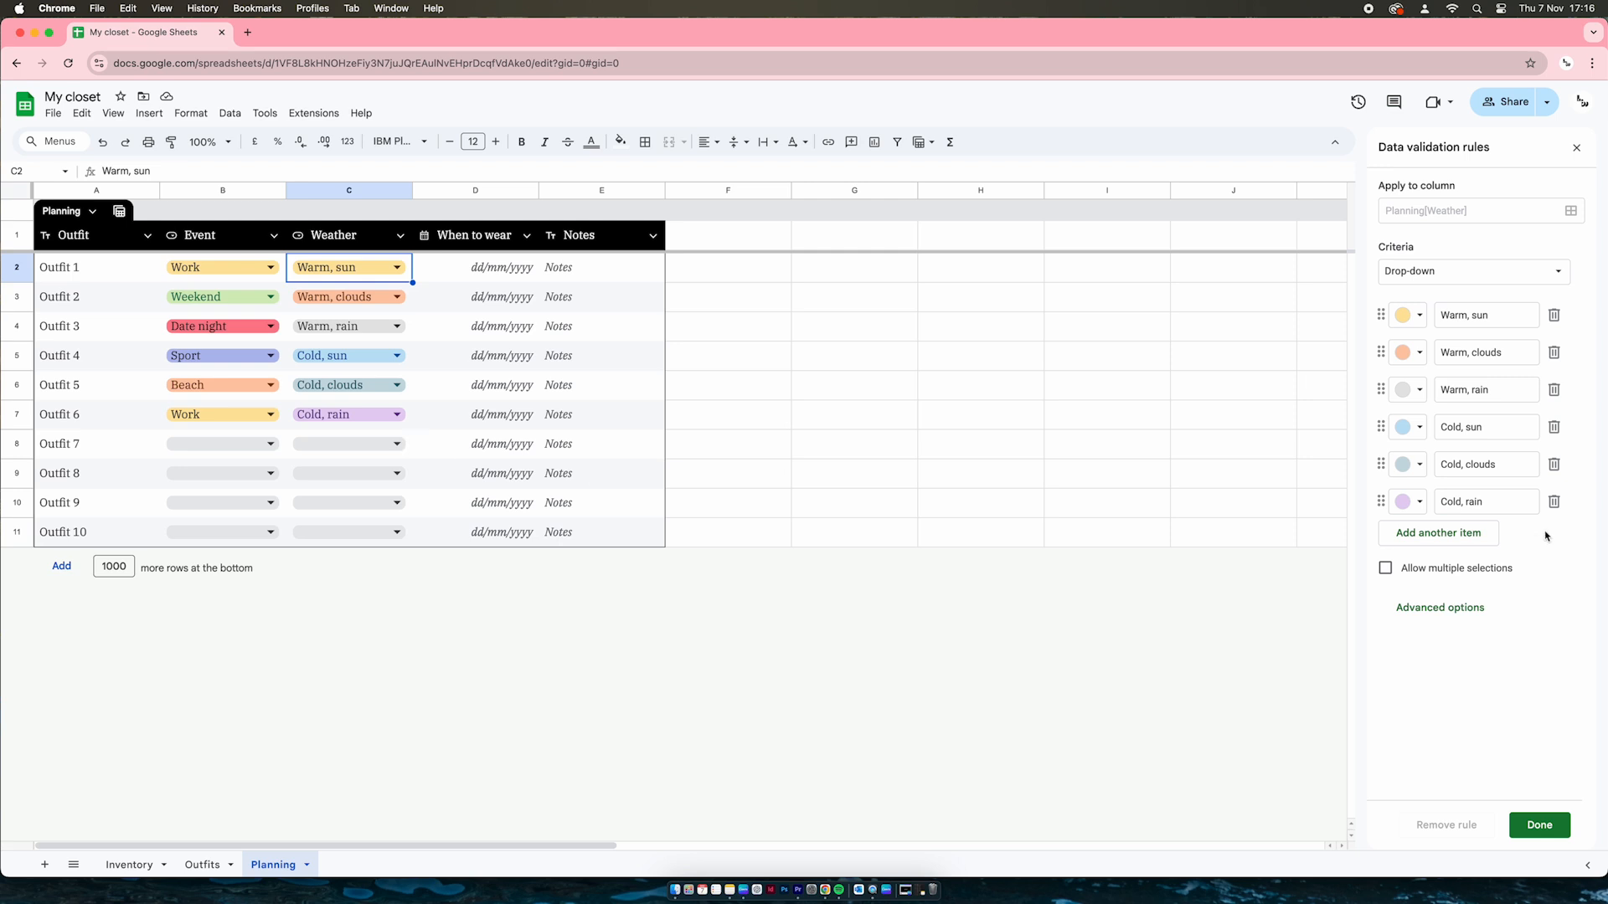
click(1414, 535)
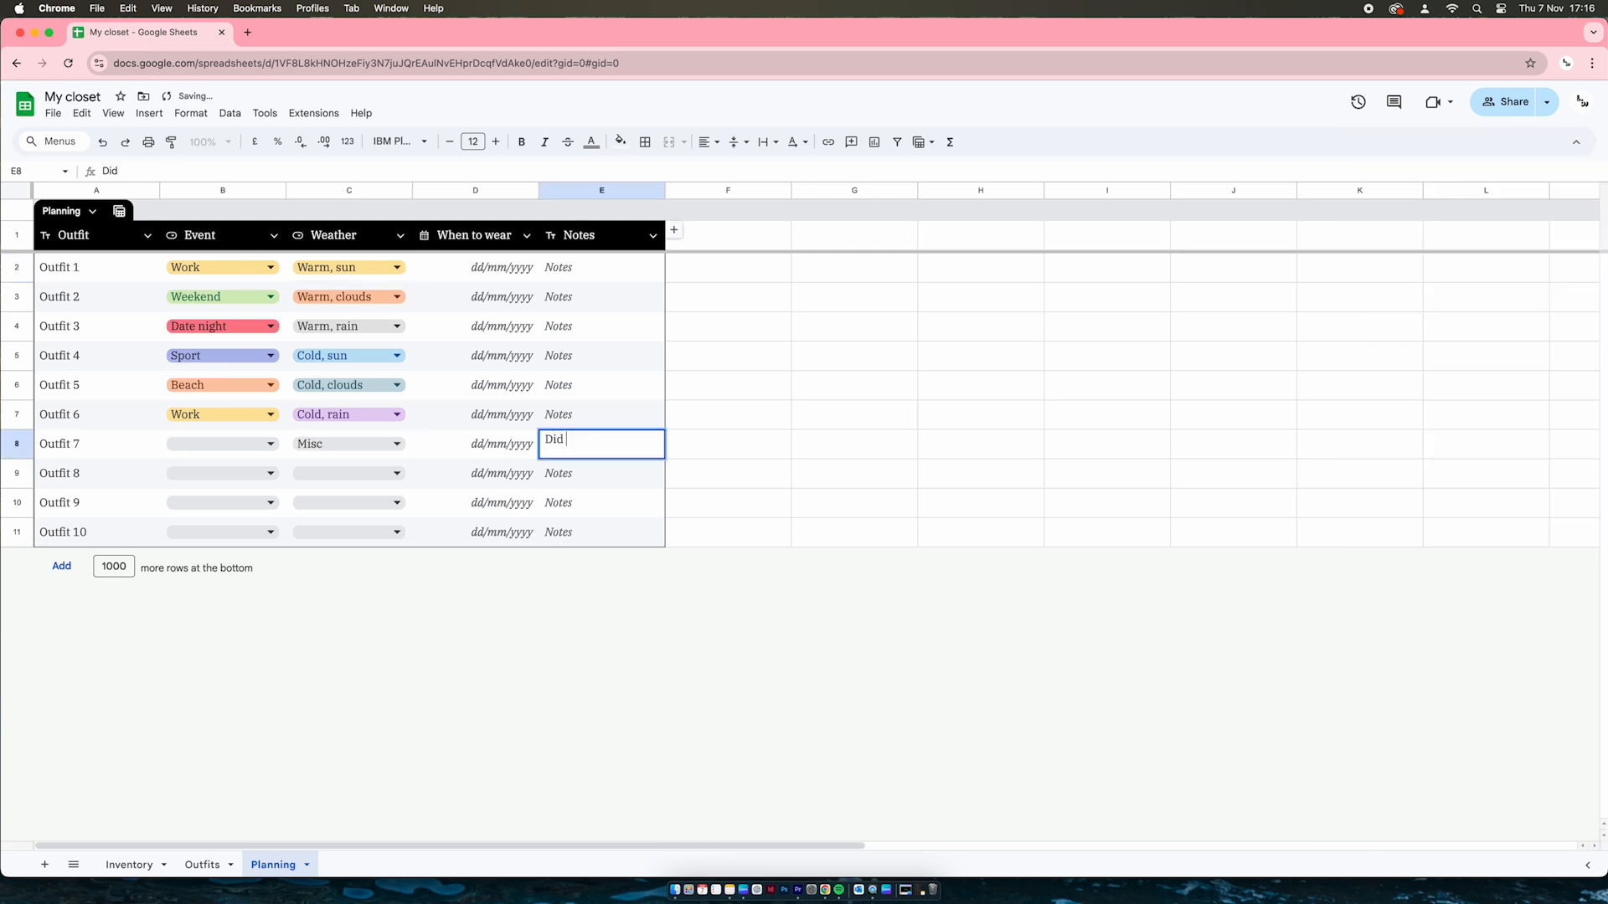
Enter the note 'Loved!' for Outfit 7 in cell E8
click(763, 416)
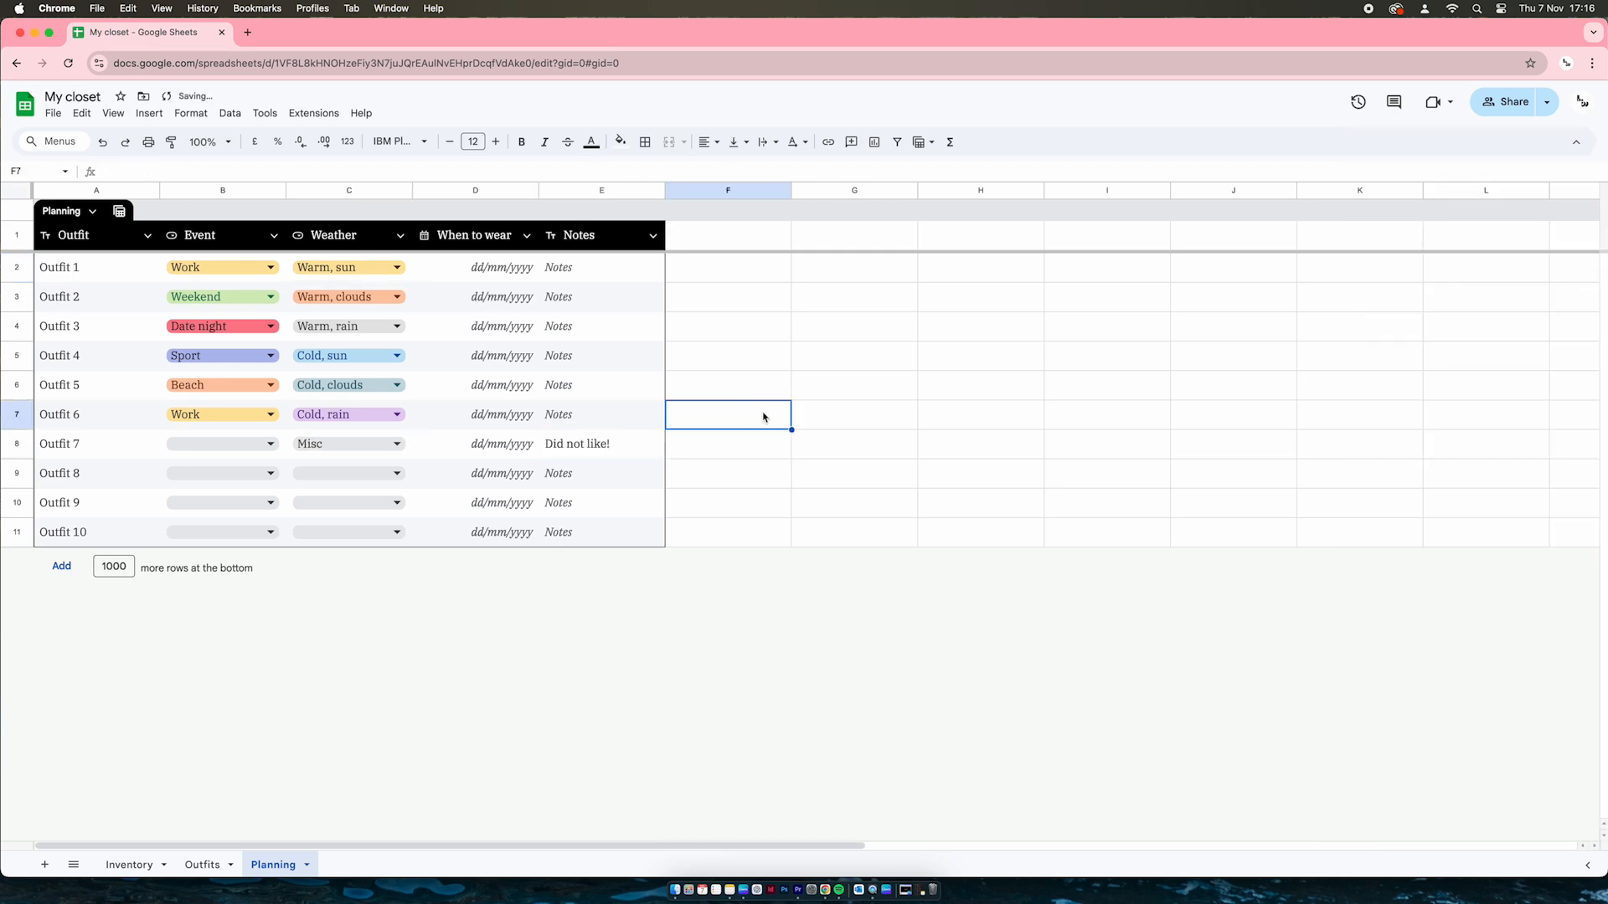
click(582, 451)
text(Loved!)
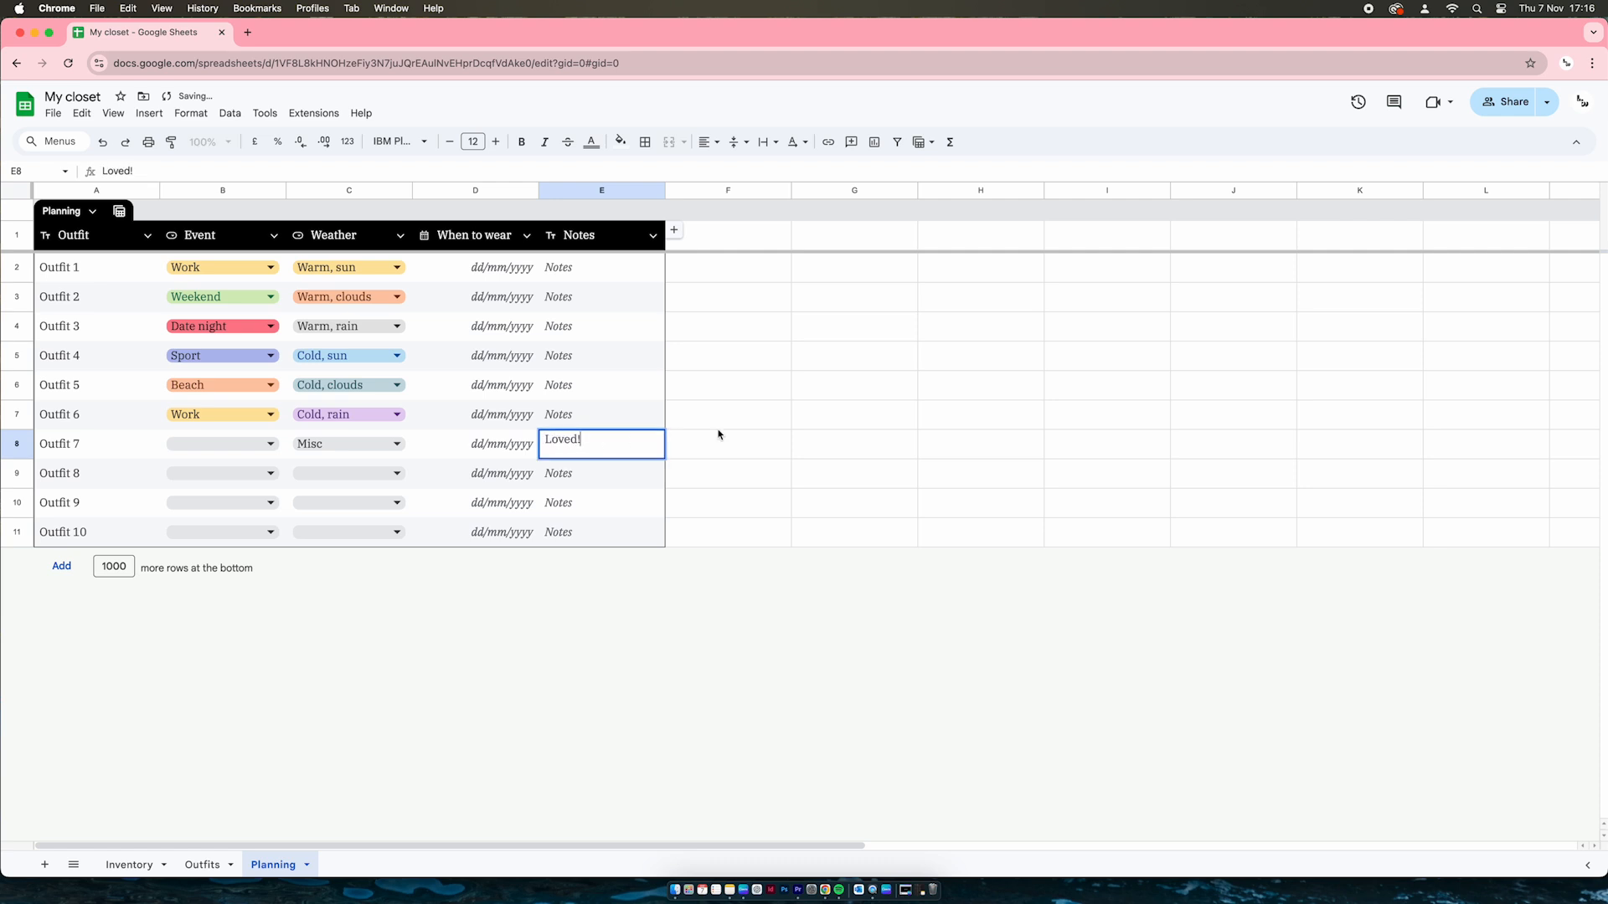
click(583, 457)
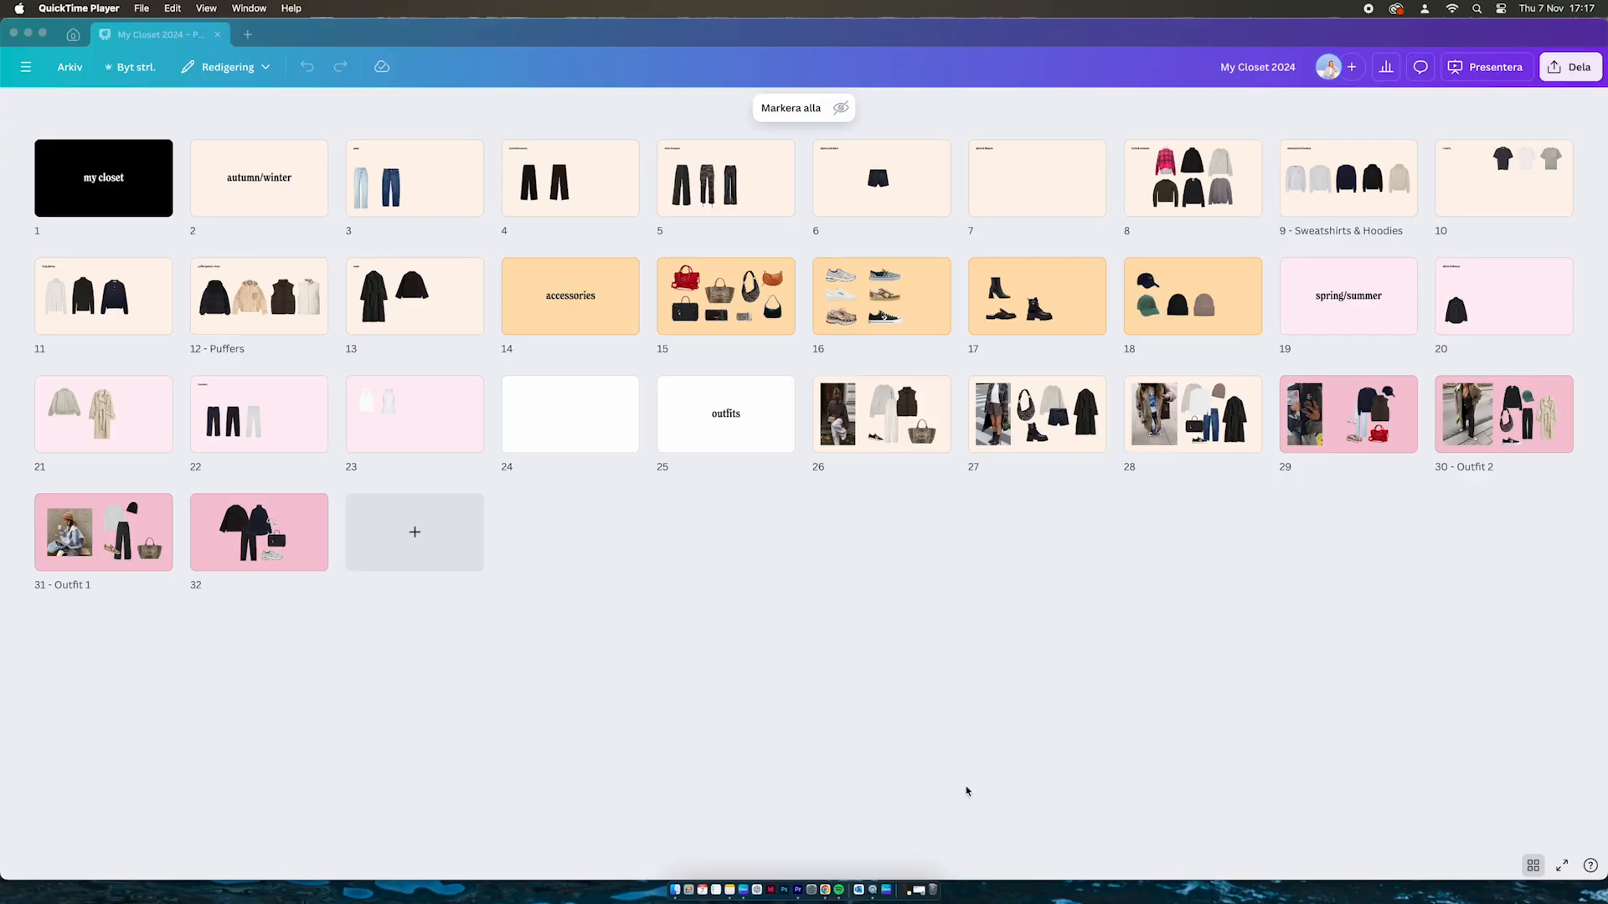
In the My Closet 2024 lookbook, open the jeans page and browse trousers, shorts, sweaters, hoodies and t-shirts
click(966, 791)
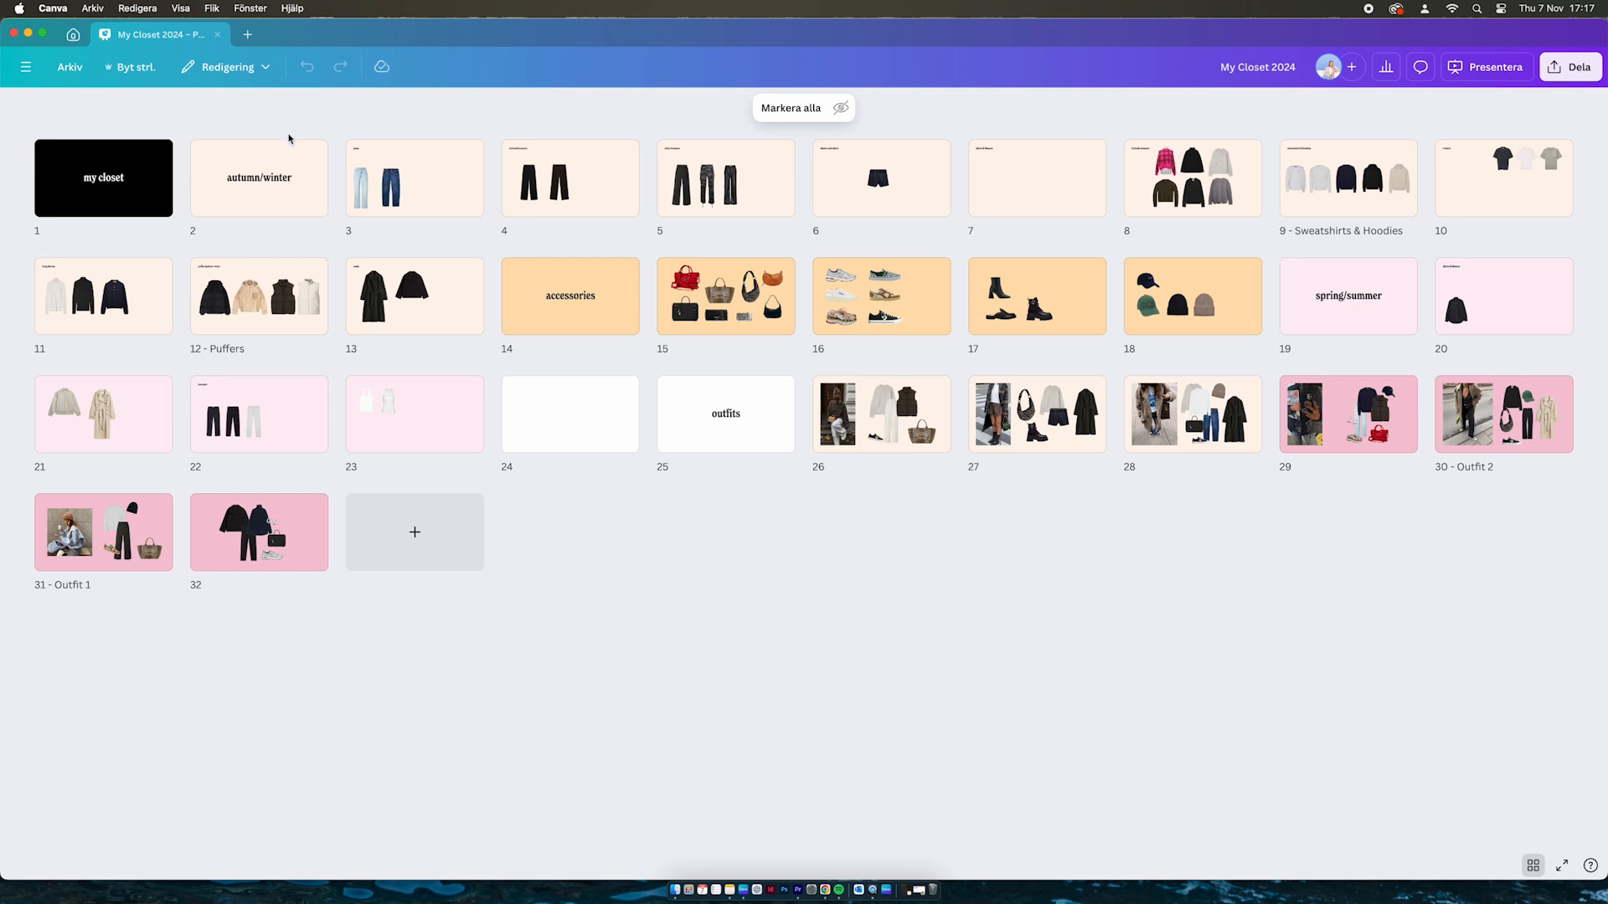
double_click(399, 186)
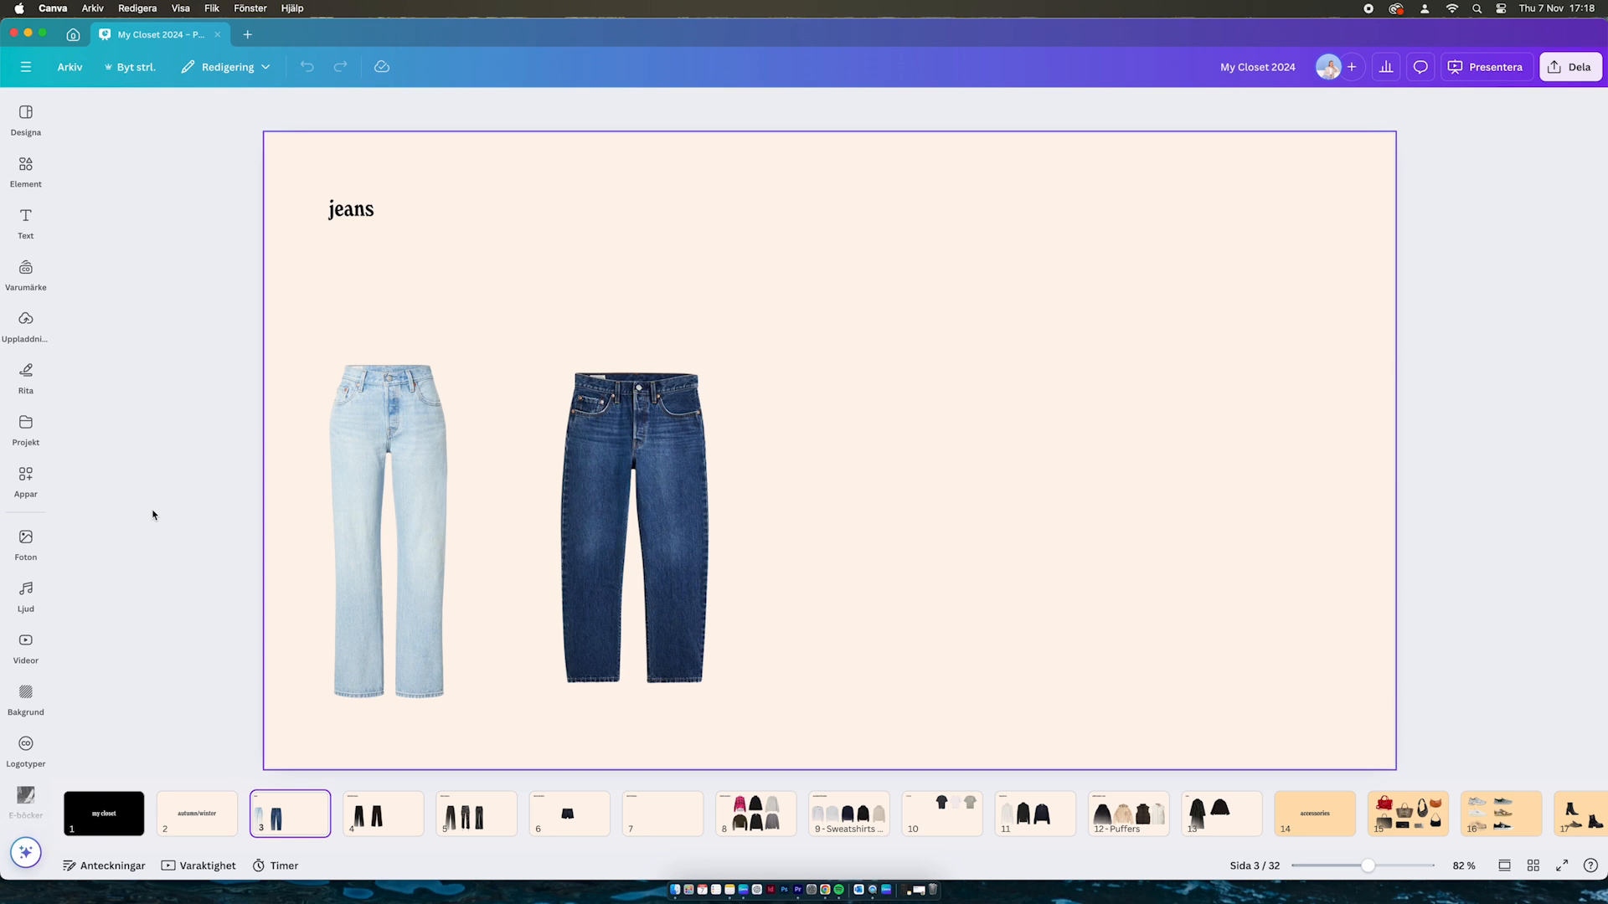
click(383, 824)
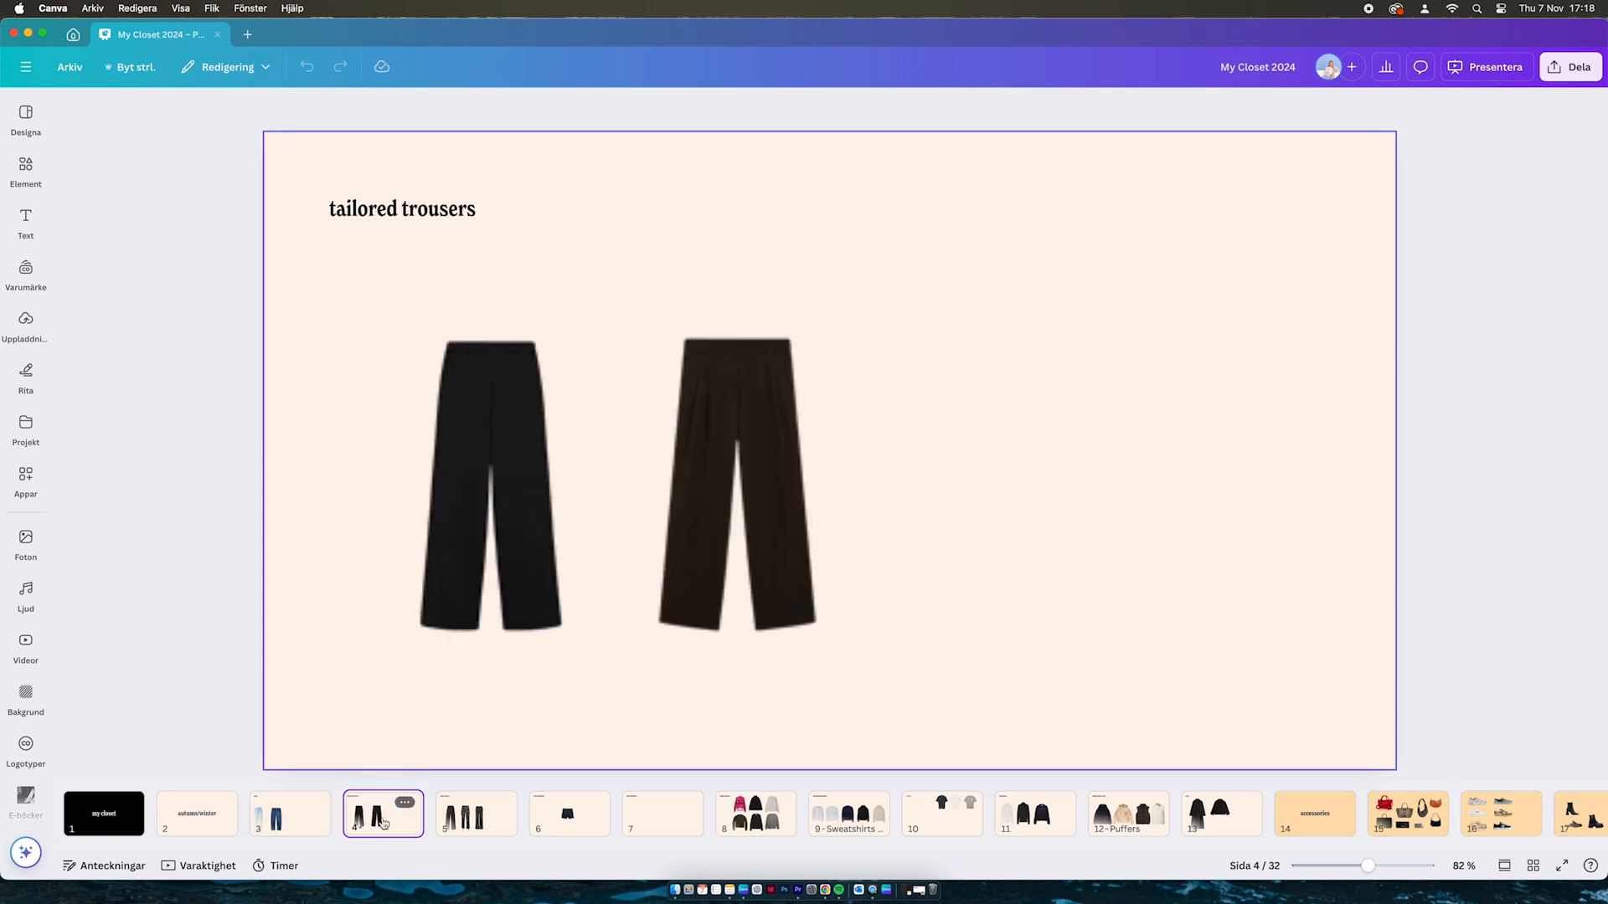
click(470, 833)
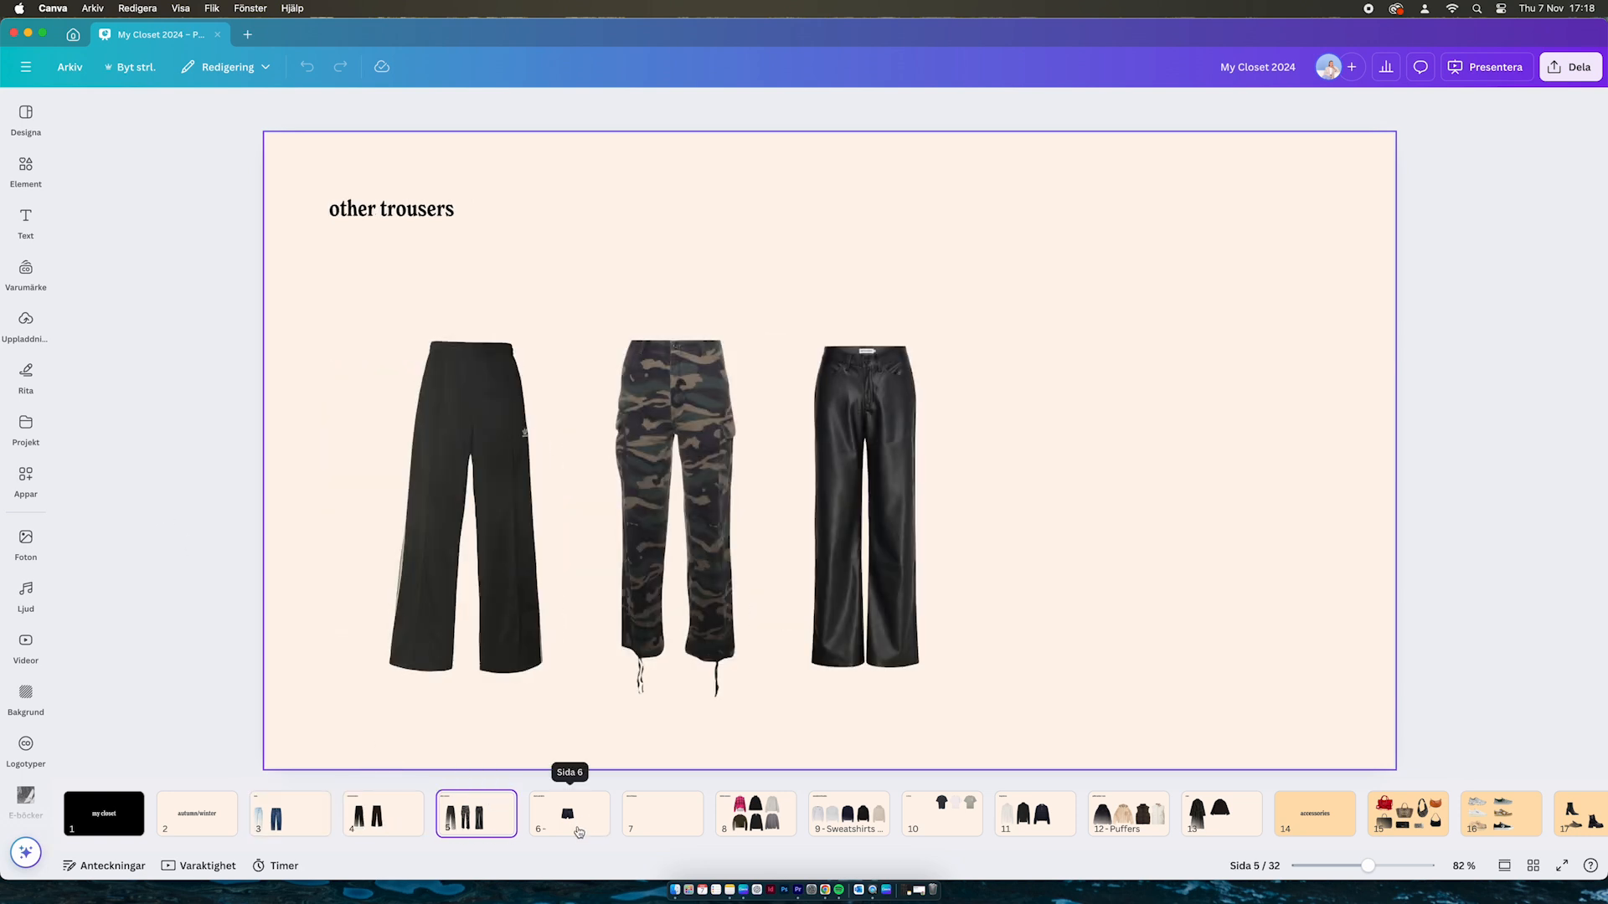
click(578, 831)
click(765, 824)
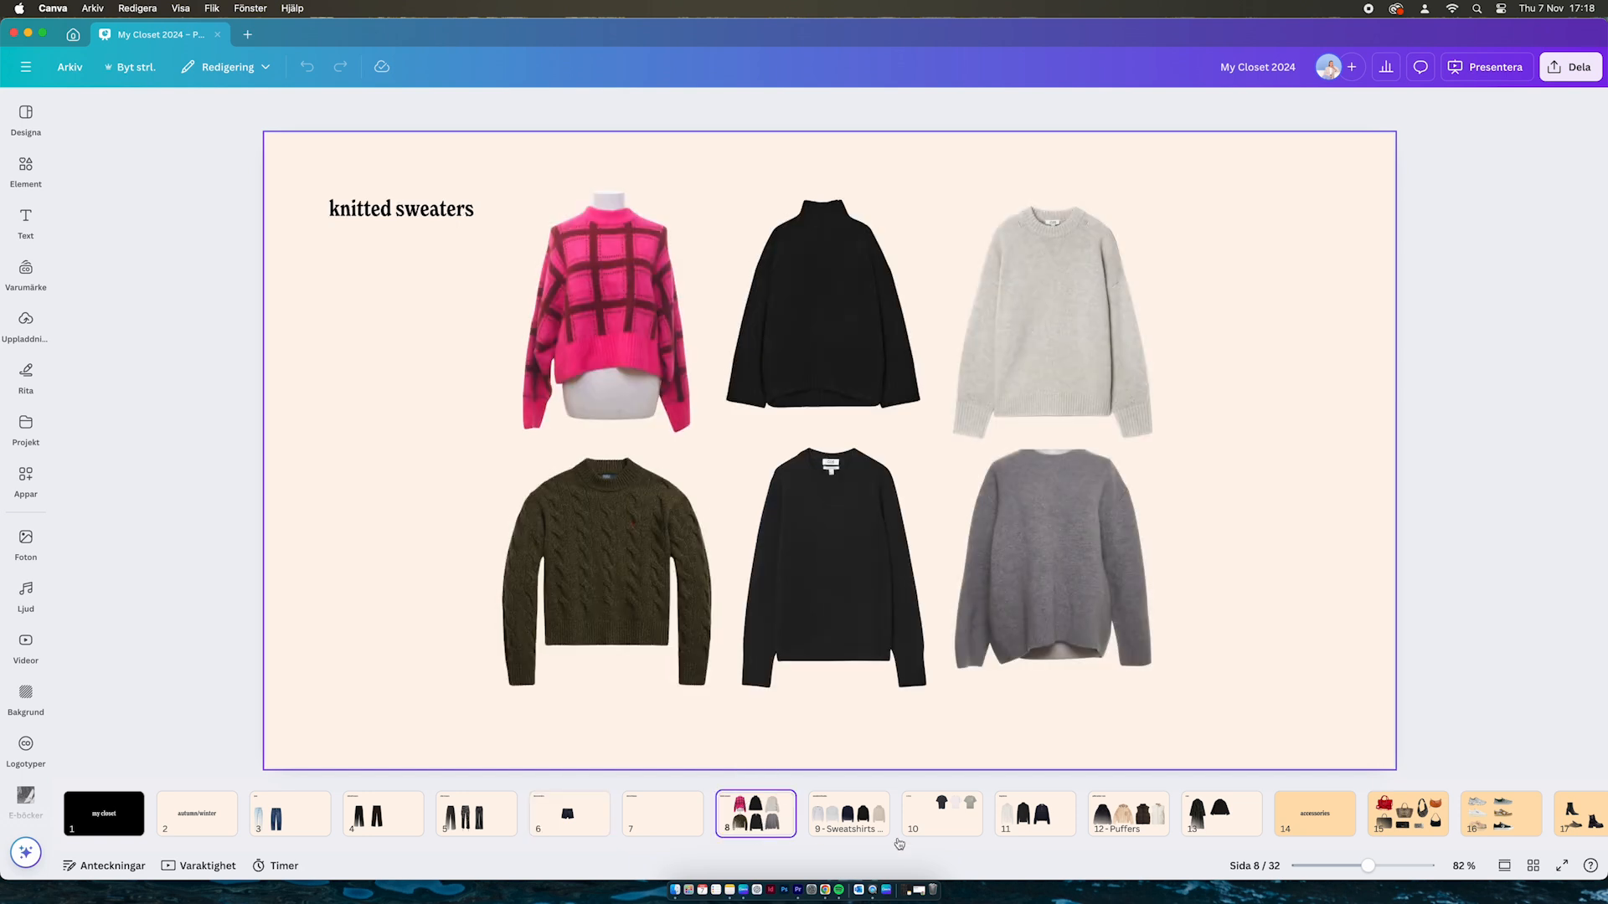
click(856, 820)
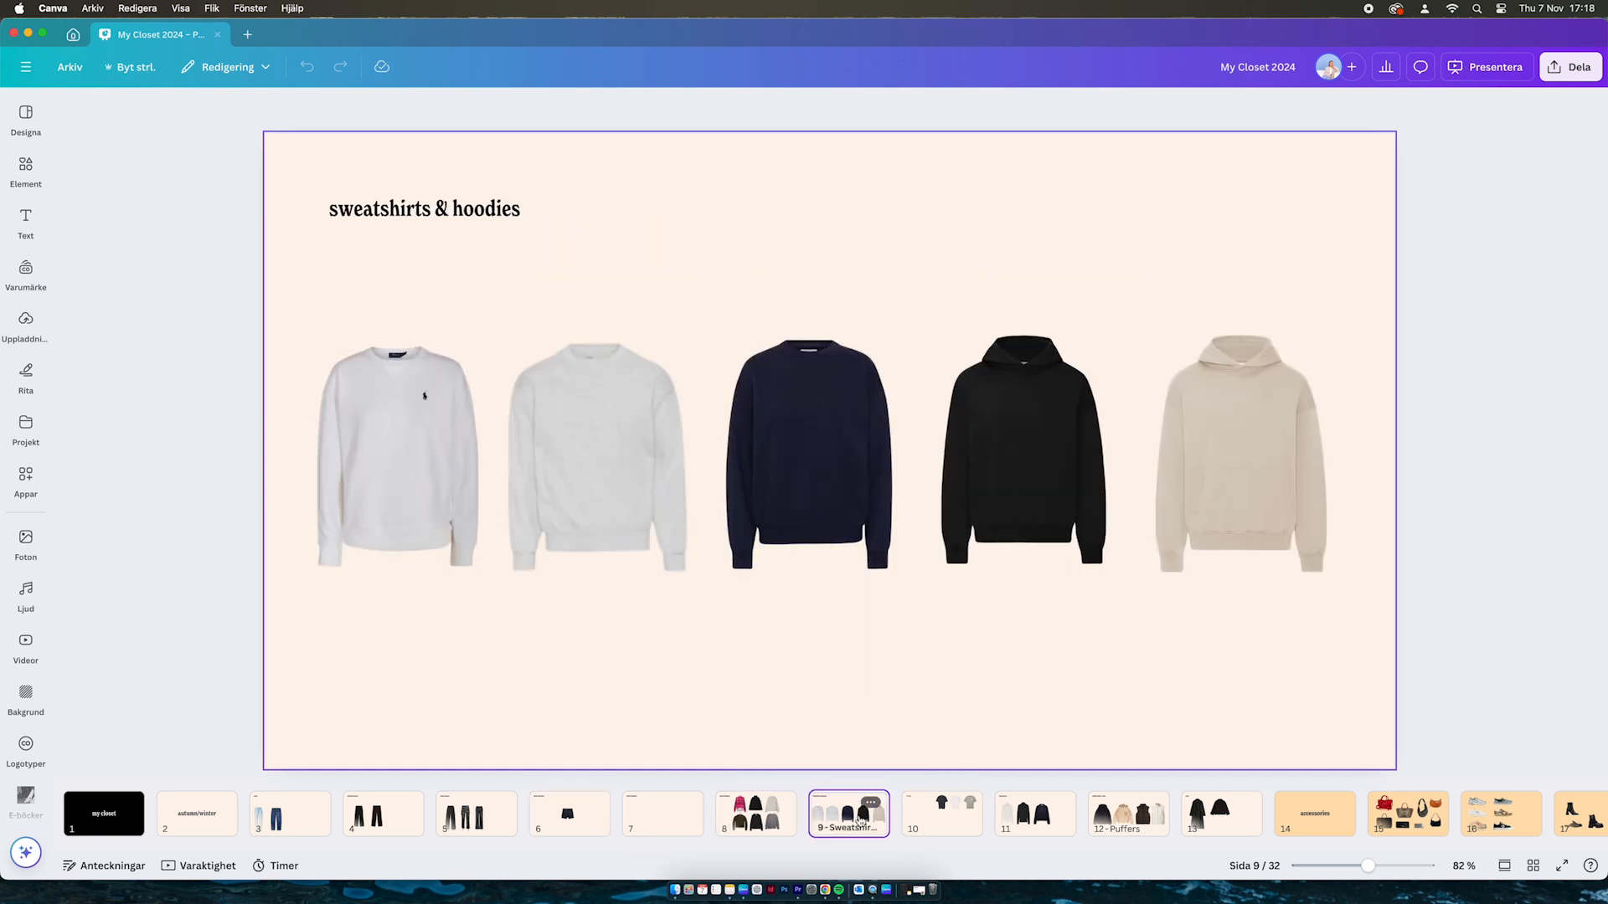
click(950, 822)
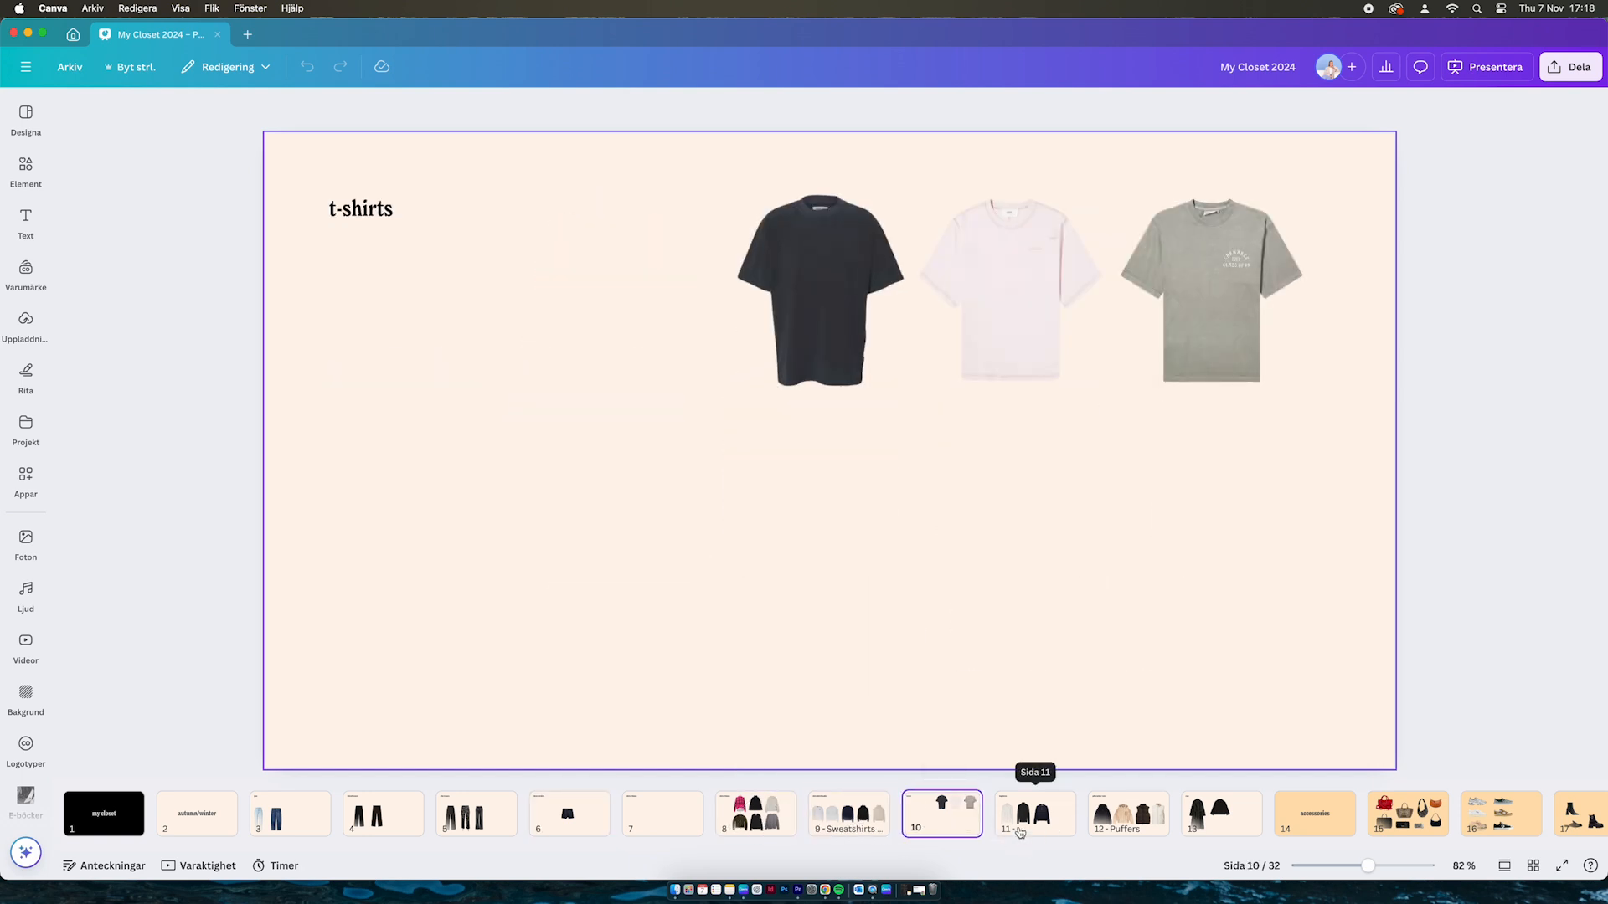
click(1032, 819)
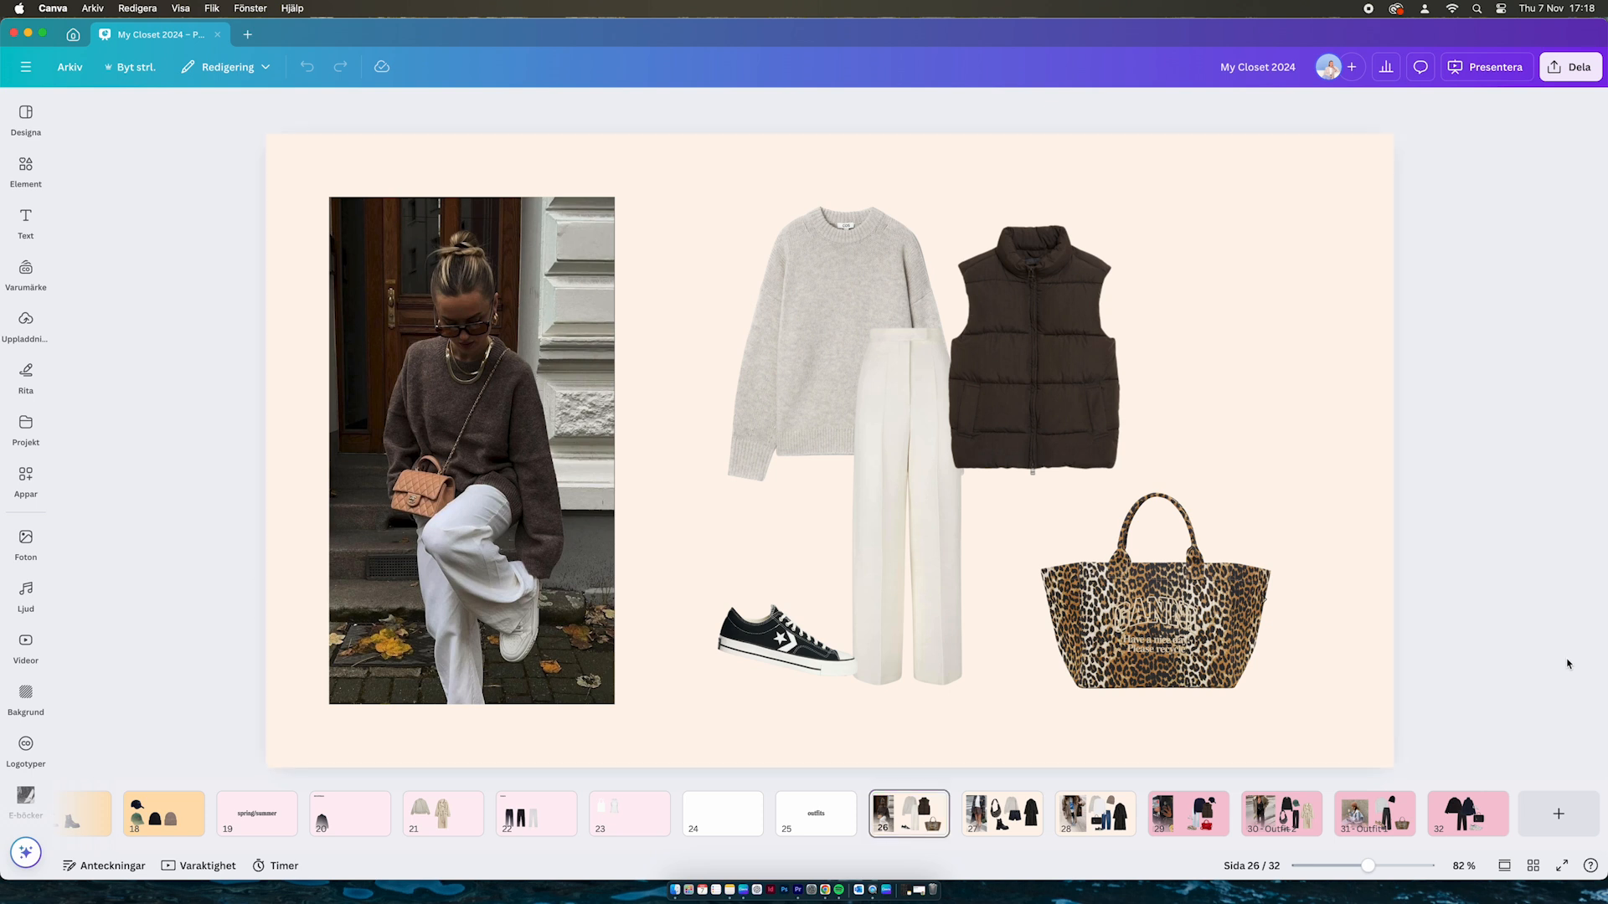
On page 26, tilt the black sneaker and move the leopard bag and vest closer
click(783, 641)
mouse_move(772, 710)
mouse_down()
mouse_move(749, 704)
mouse_move(797, 691)
mouse_up()
drag(1160, 624, 1120, 582)
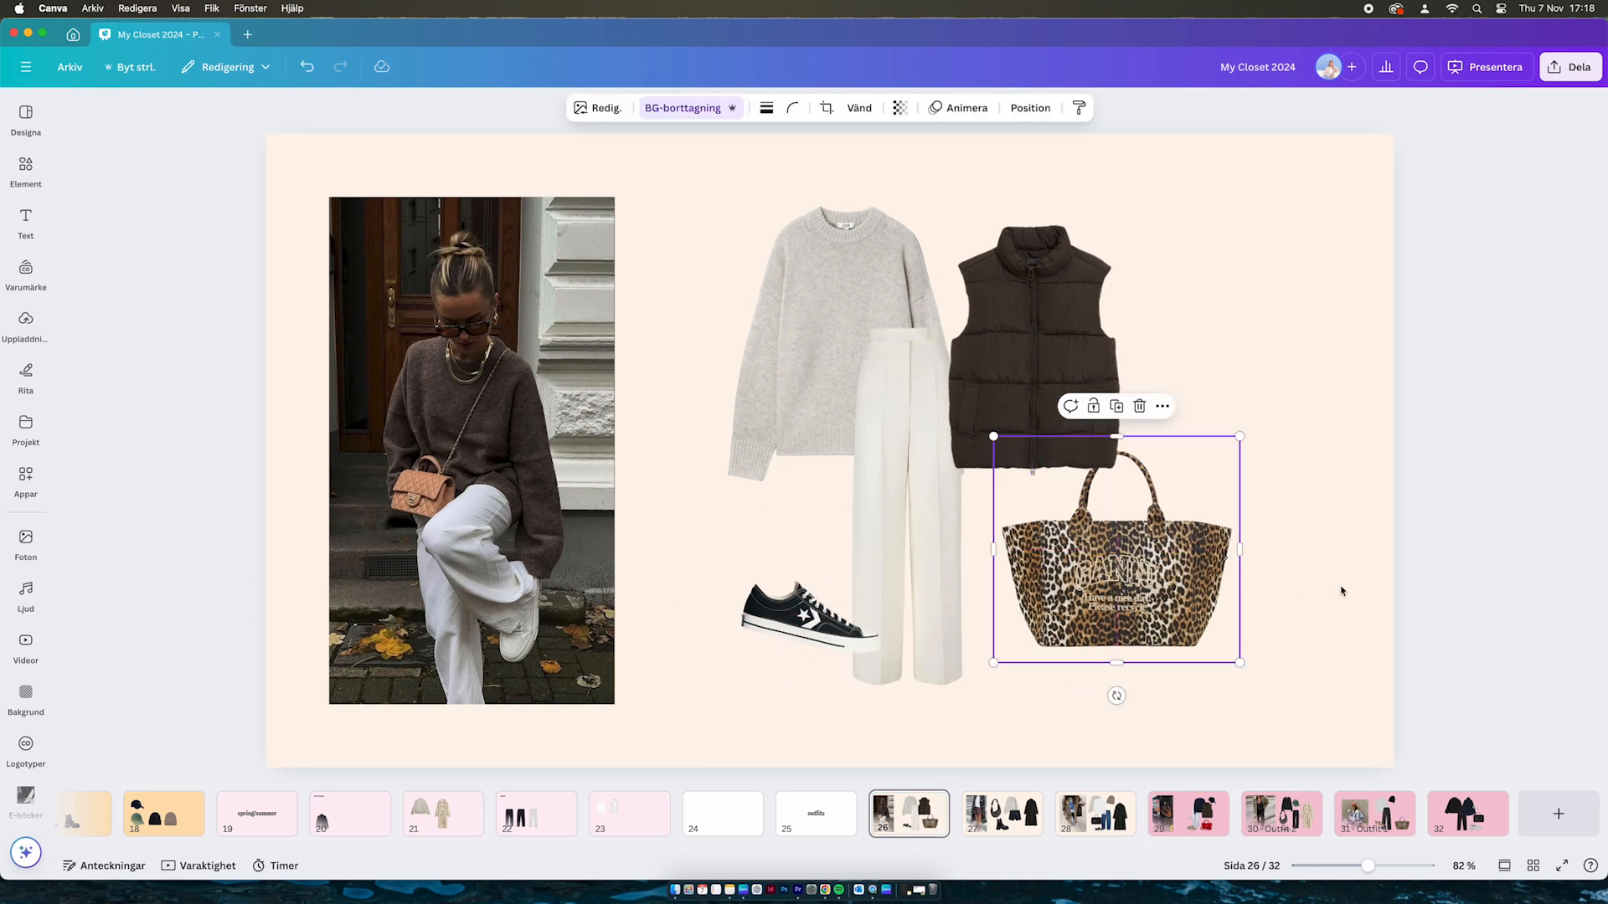
drag(1065, 291, 1077, 286)
click(1206, 307)
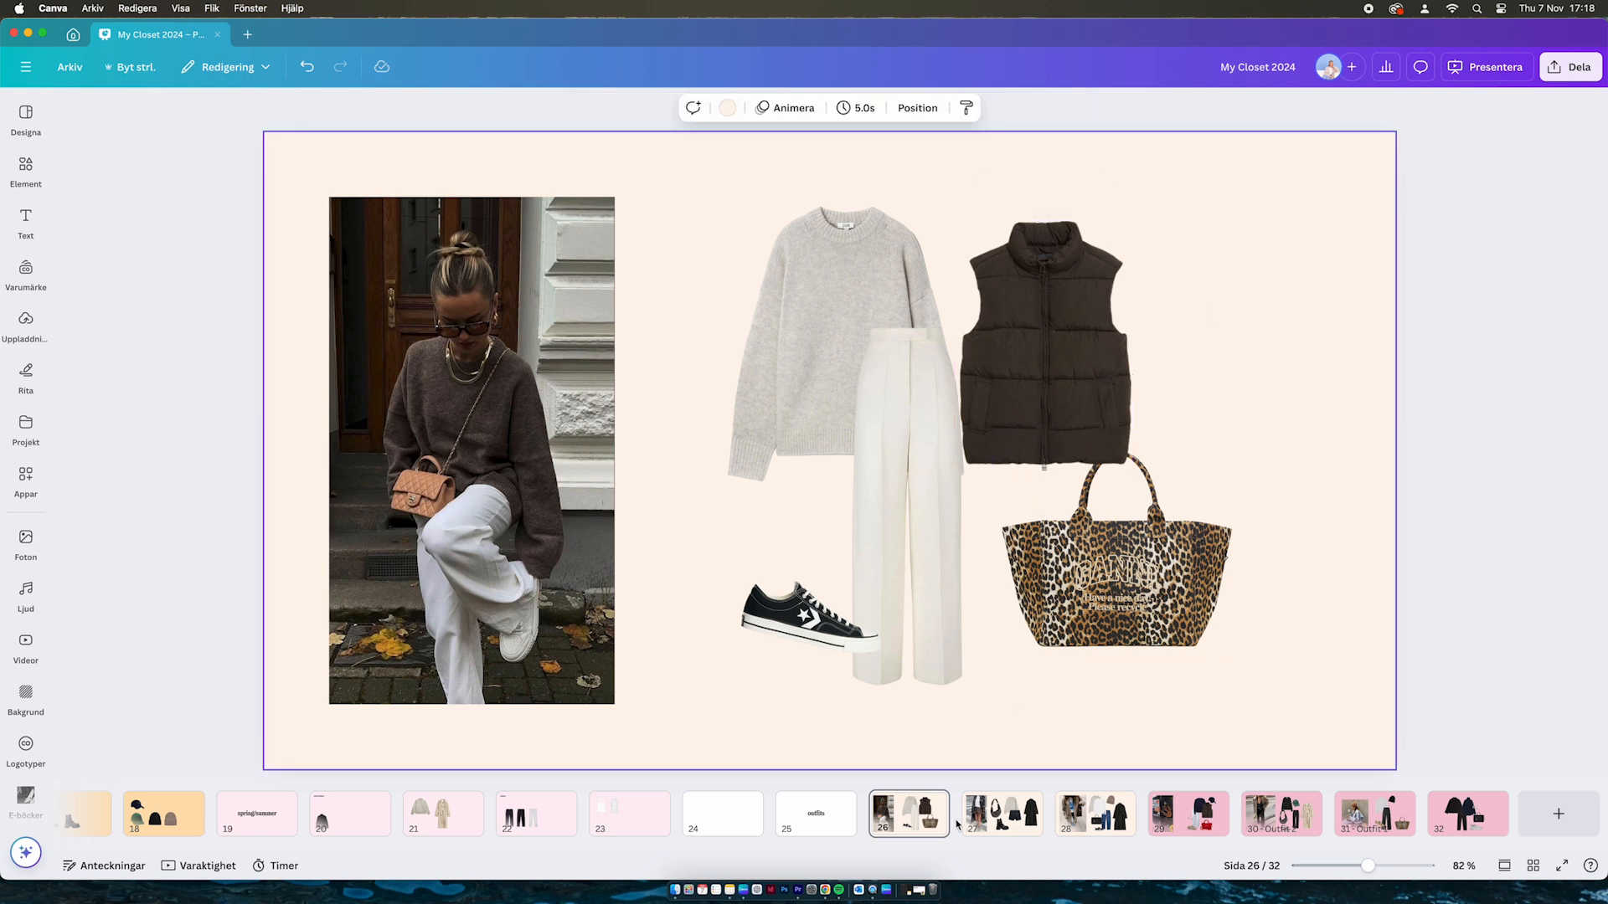
On page 27, shift the long dark coat left toward the shorts
click(999, 829)
click(779, 394)
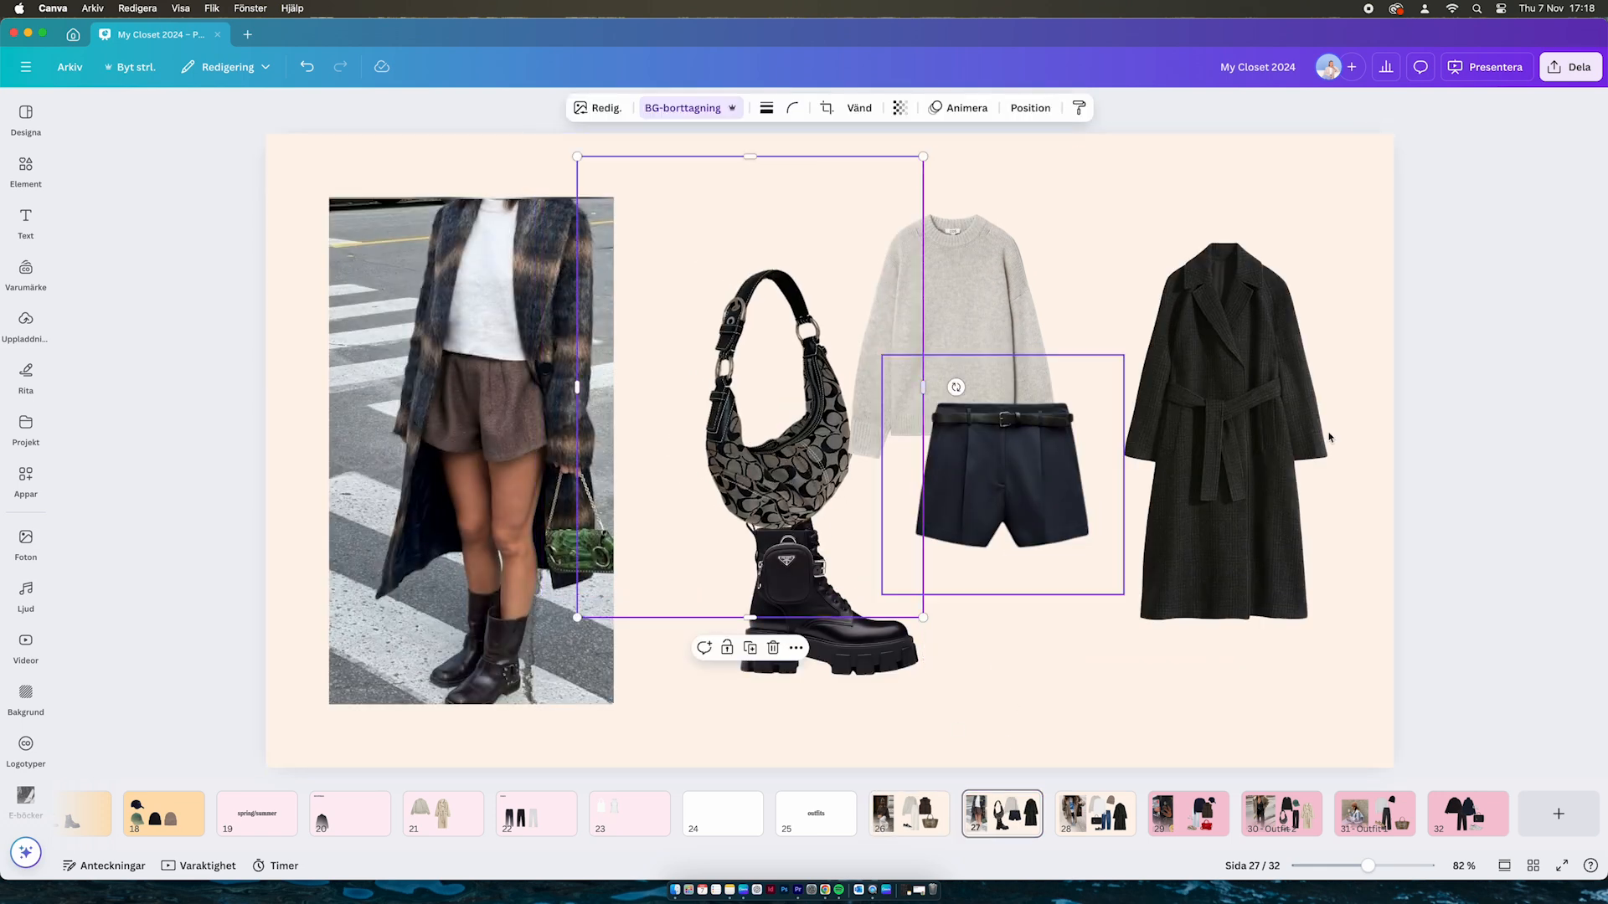
click(1270, 475)
drag(1271, 474, 1222, 478)
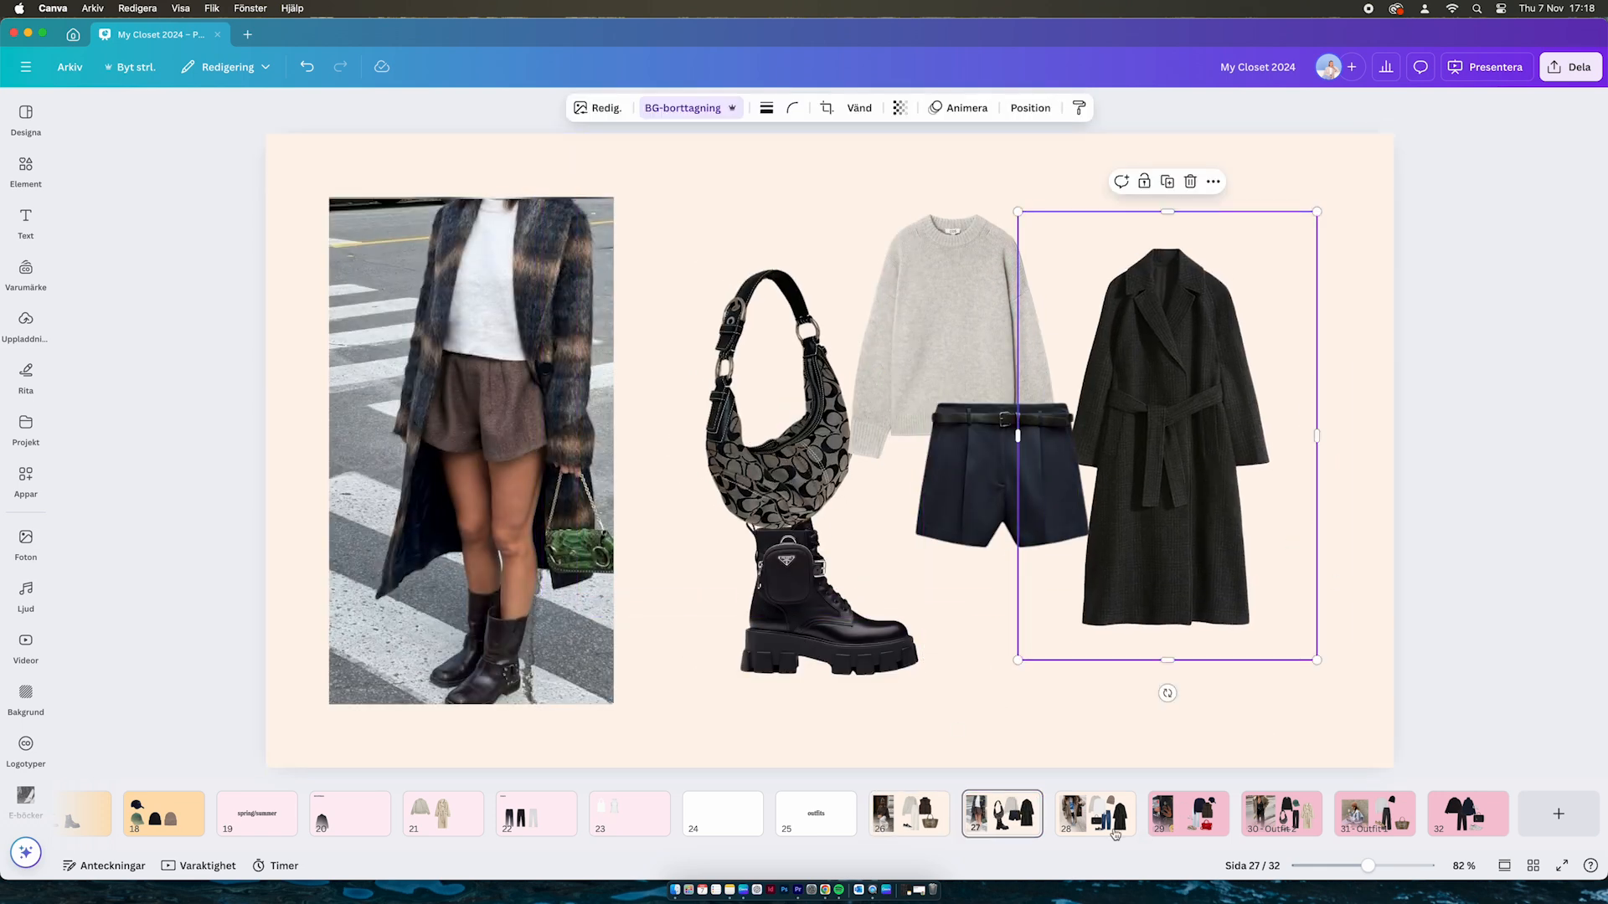
On page 28, move the coat up slightly
click(1095, 813)
drag(1193, 520, 1193, 506)
click(926, 354)
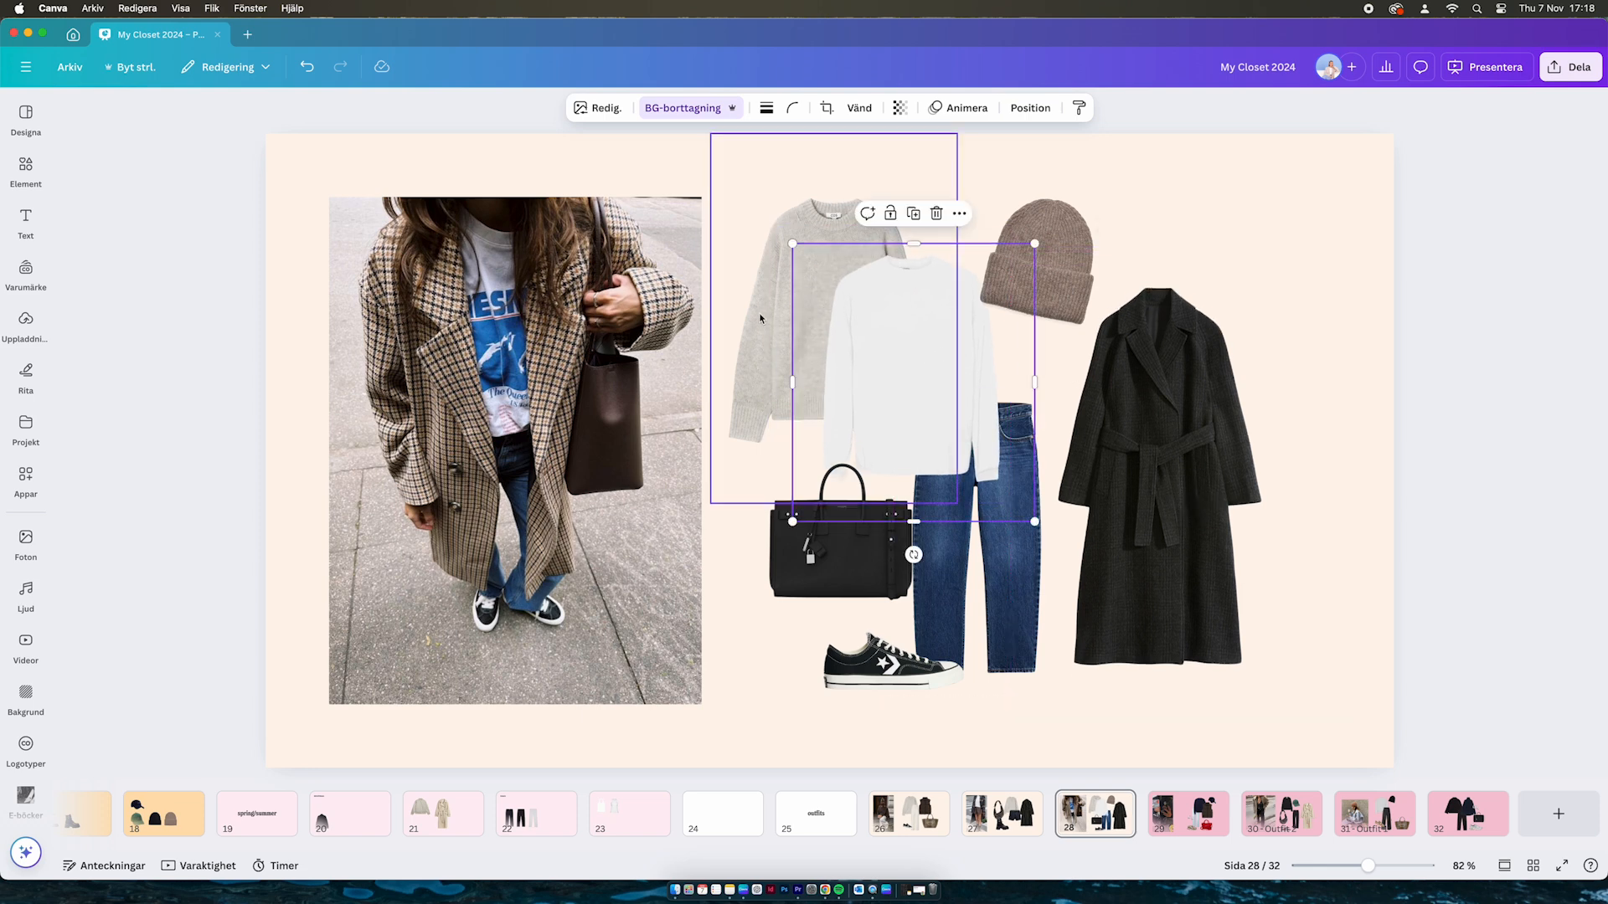
click(1428, 547)
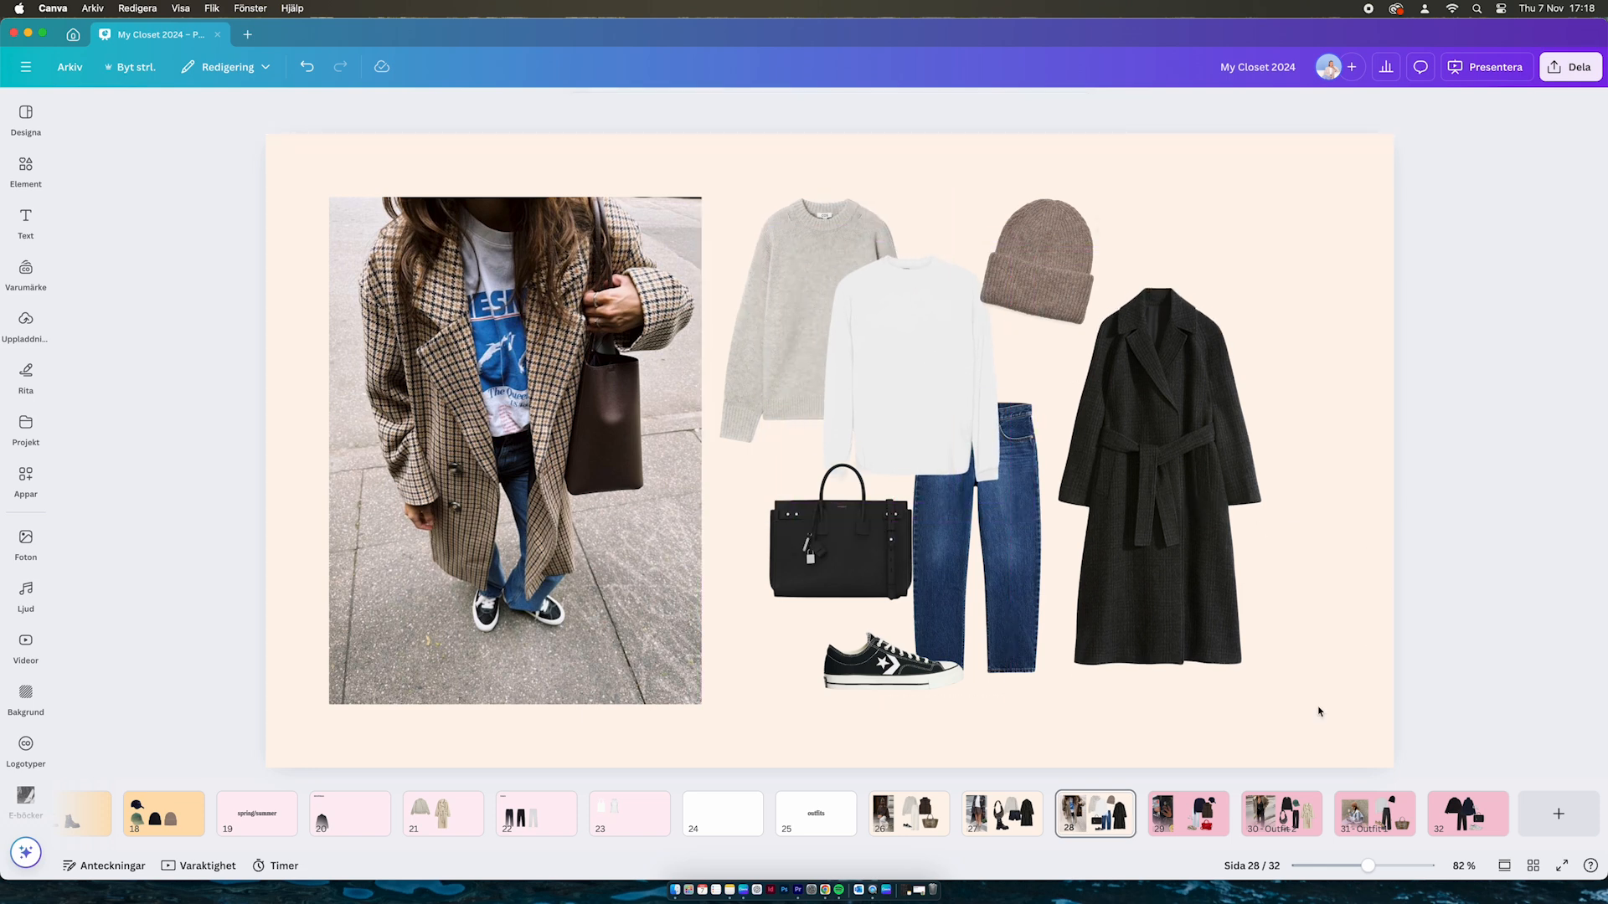